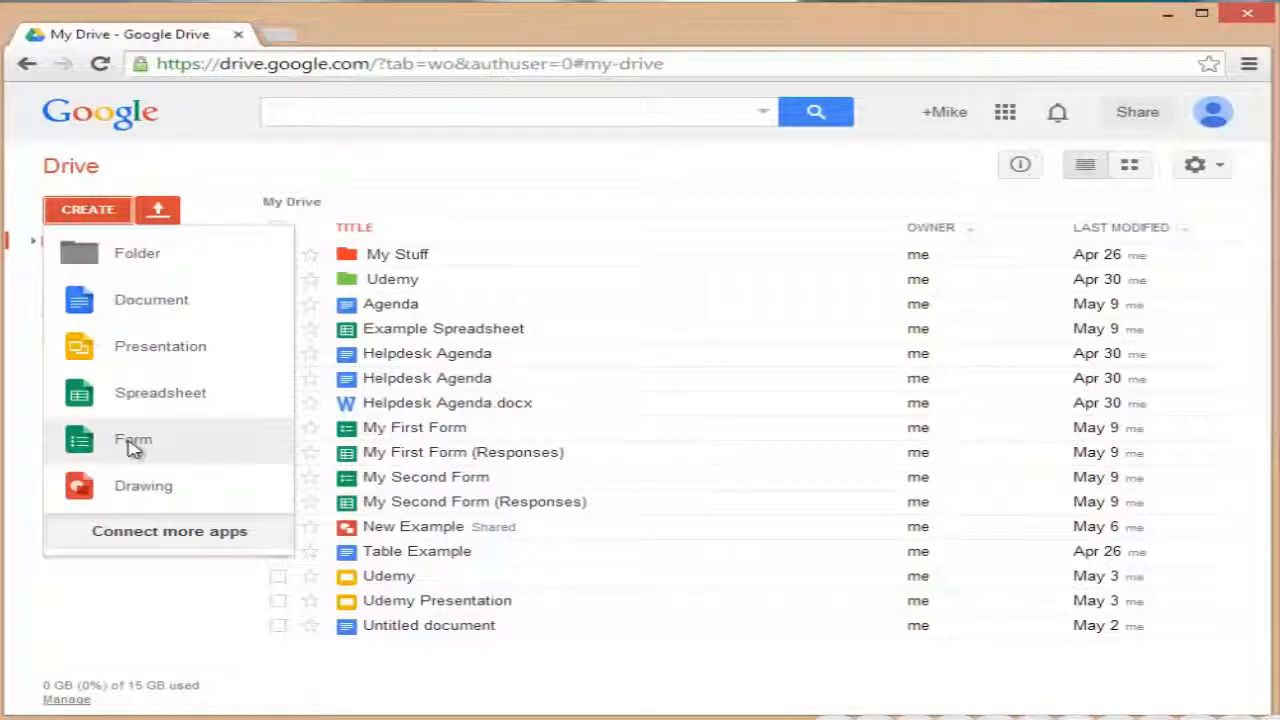
Create a new form titled "Quiz" with the Default theme.
click(133, 443)
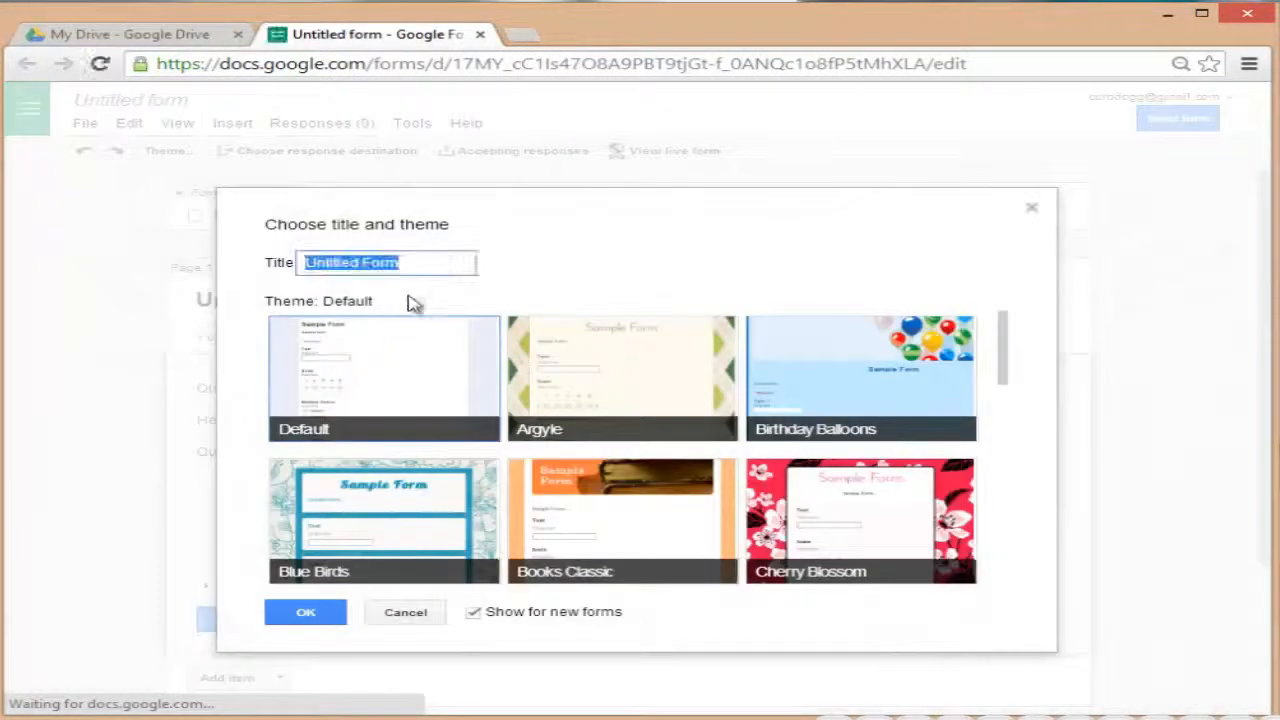
text(Quiz)
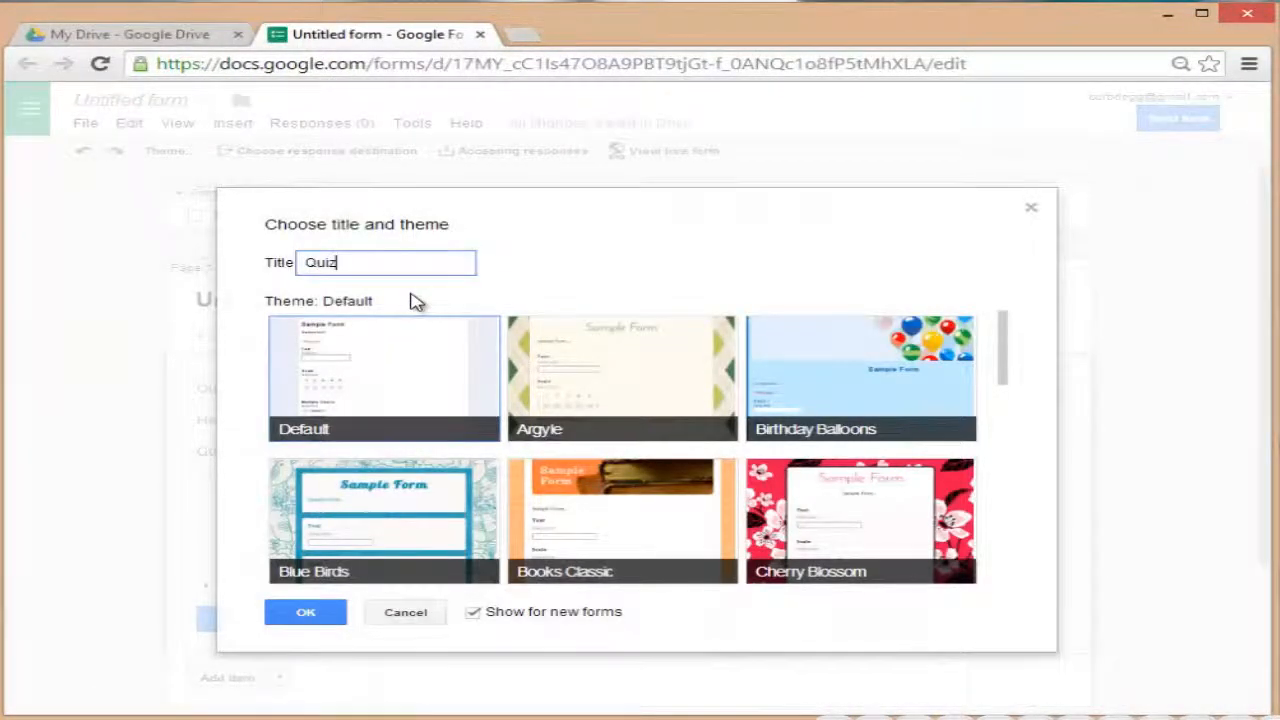
click(443, 372)
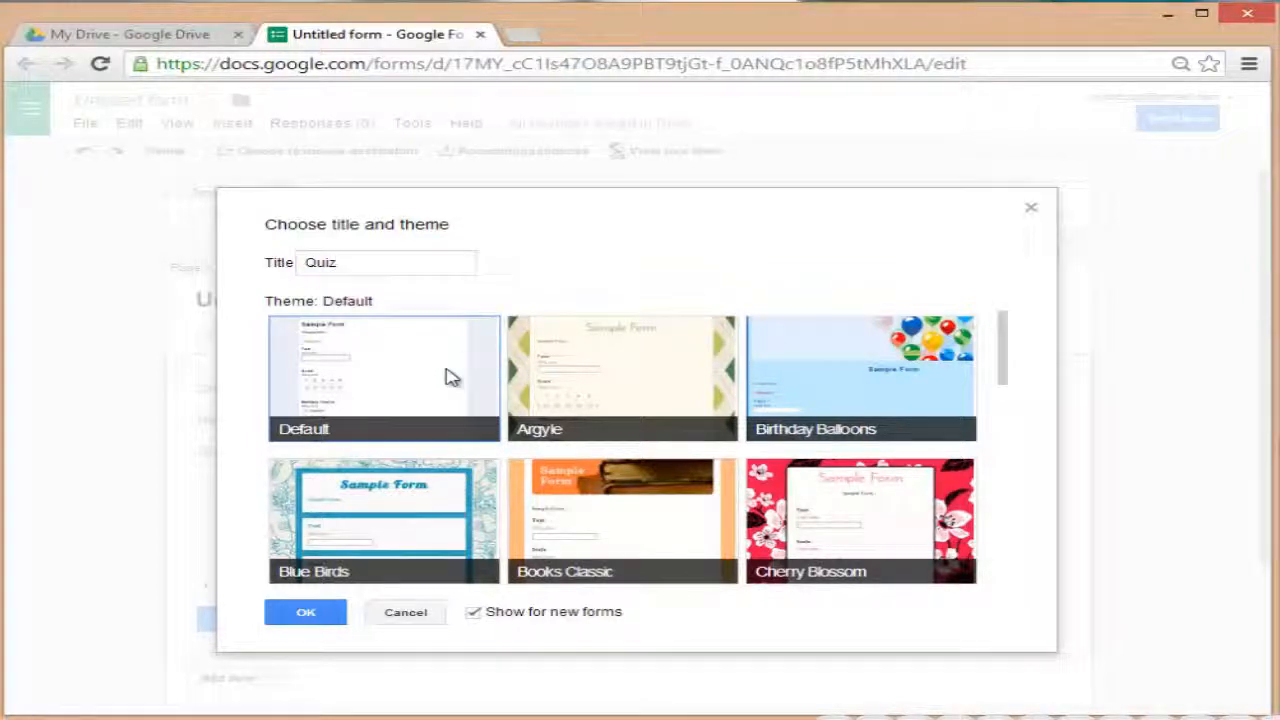
click(307, 613)
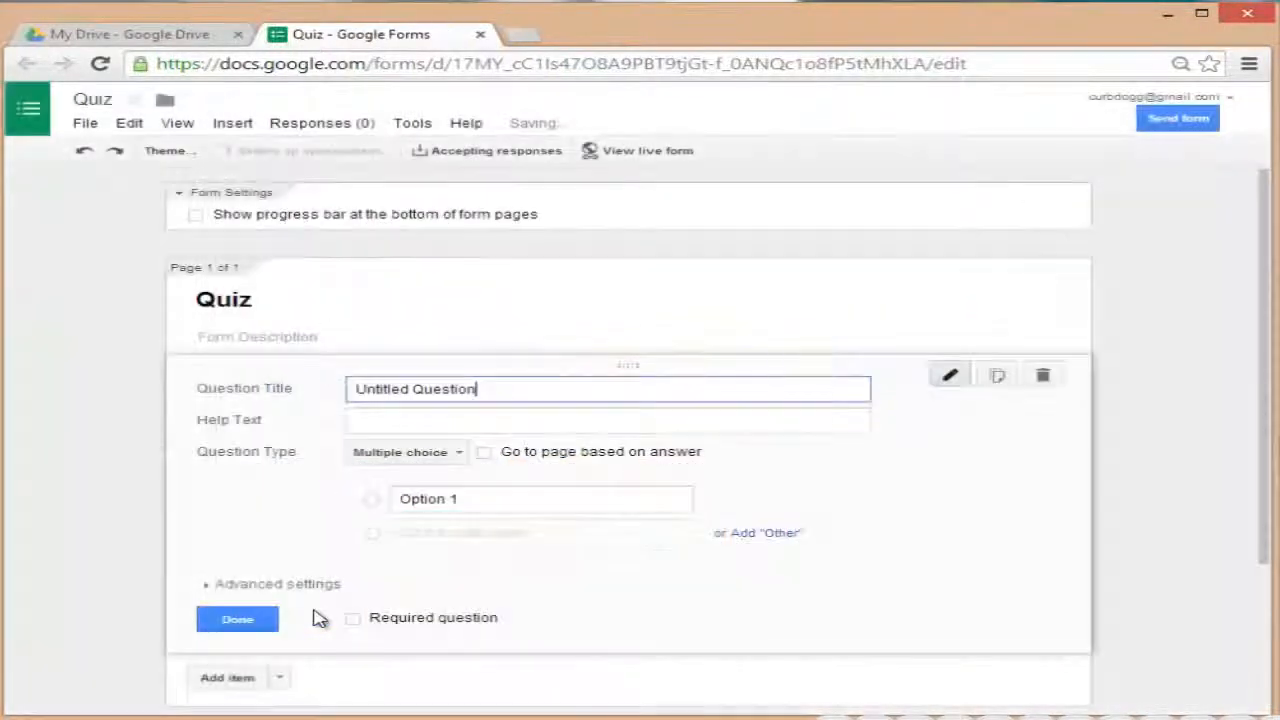
Set up the first question as a required Text question titled "Your Name" and finish editing it.
drag(653, 389, 222, 388)
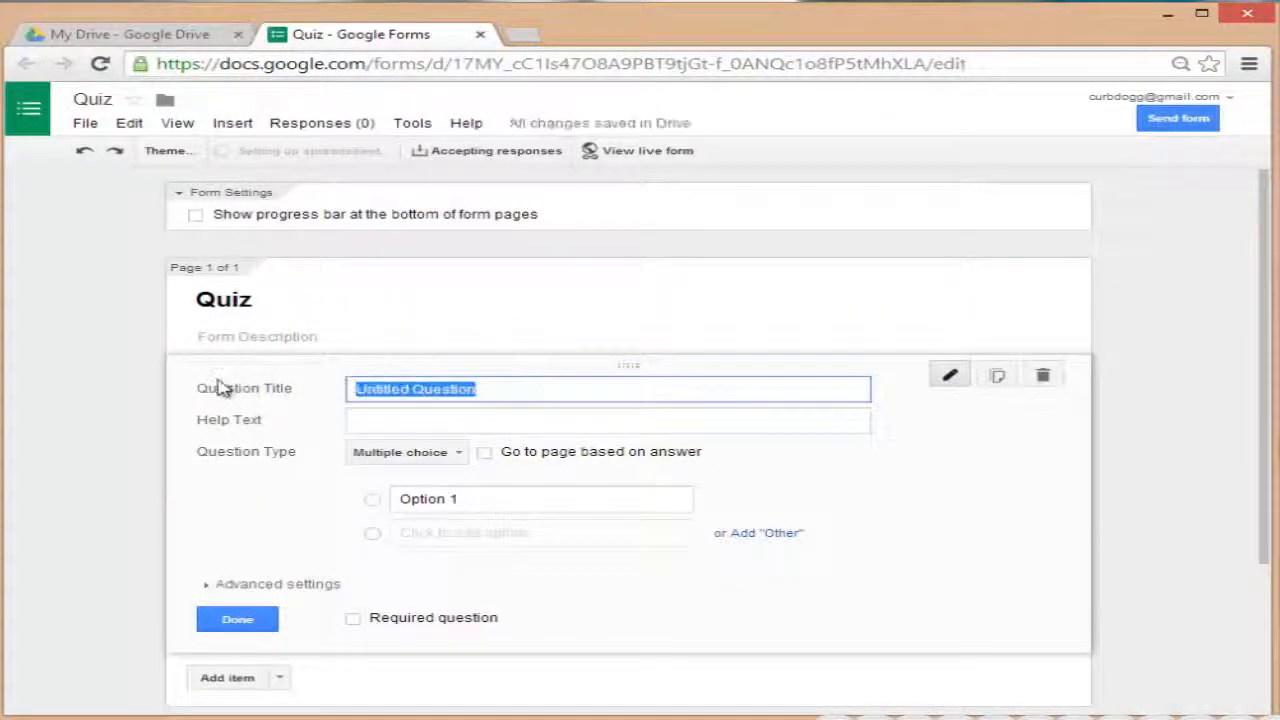
text(Your Name)
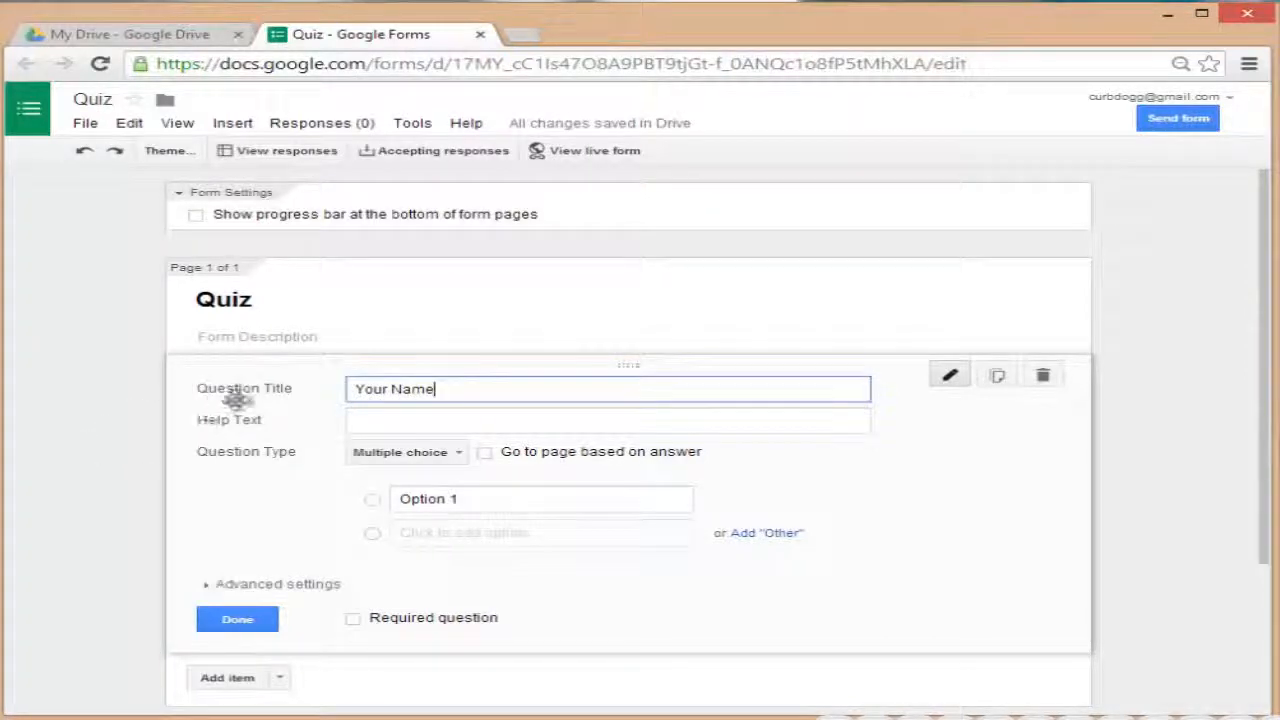
click(405, 456)
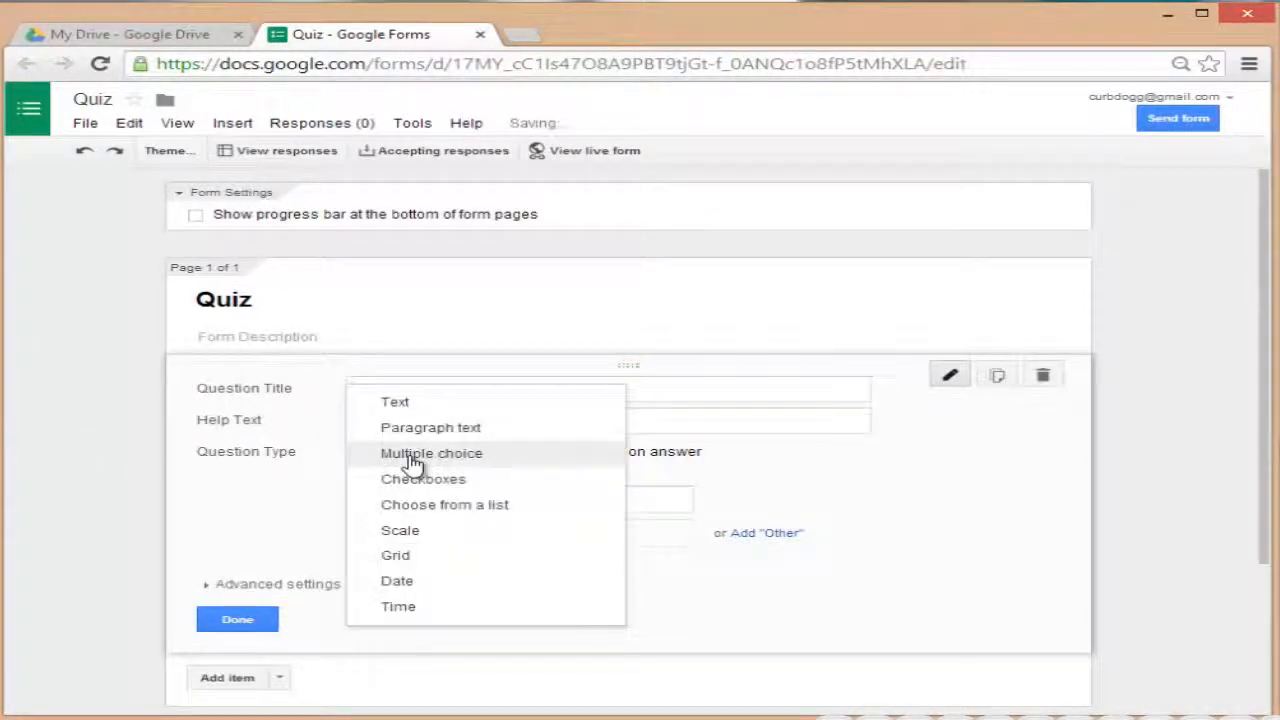
click(421, 404)
scroll(449, 461, down, 1)
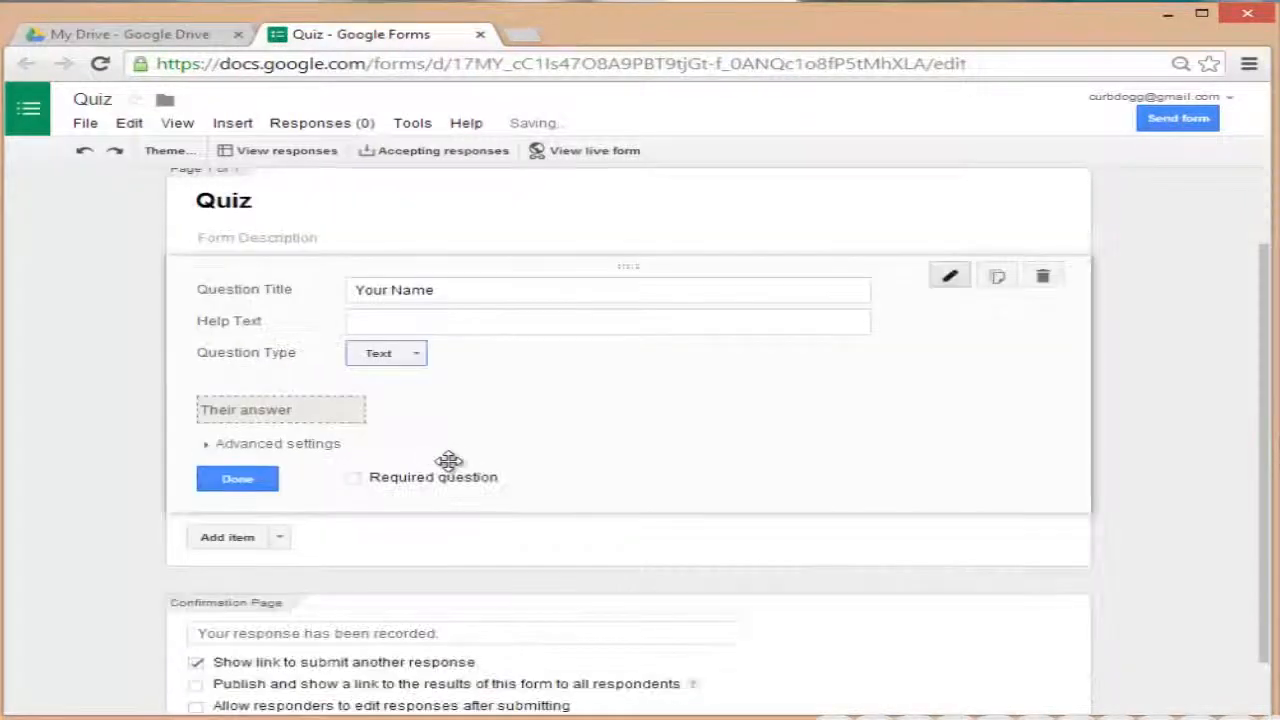
click(354, 478)
click(240, 480)
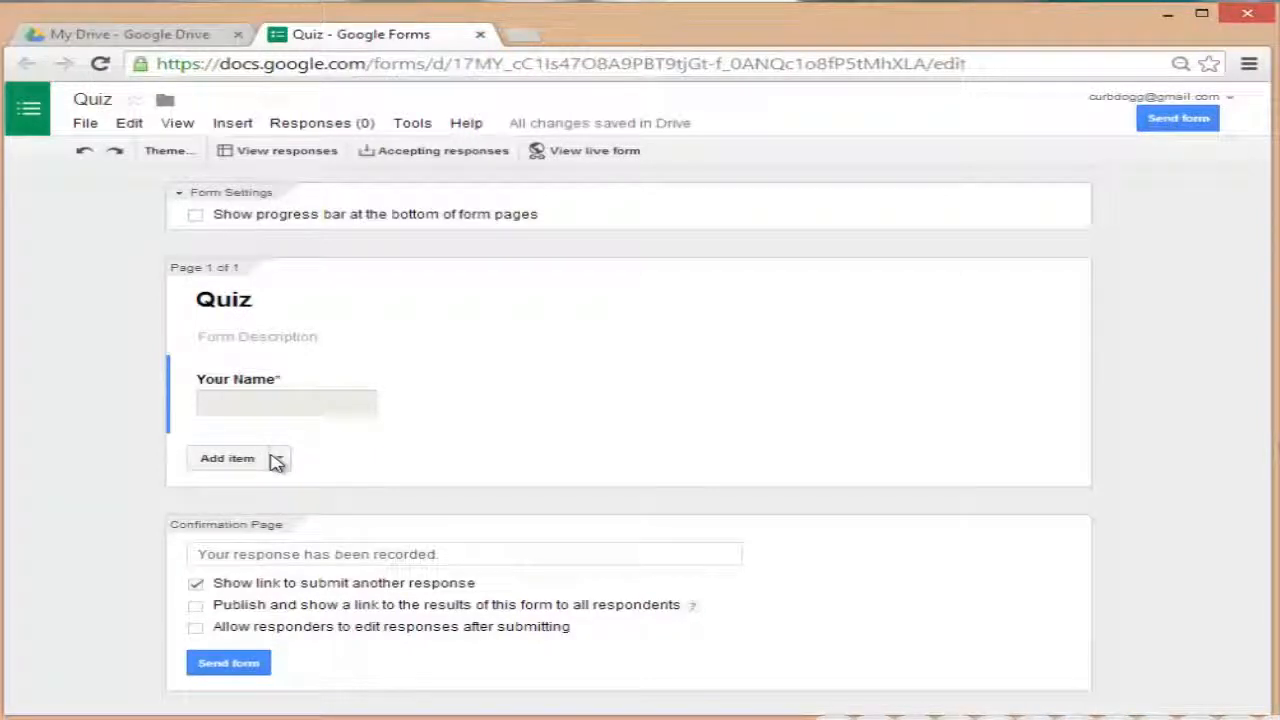
Add a multiple choice question titled "How many sides does an octagon have?" below the name question.
click(283, 460)
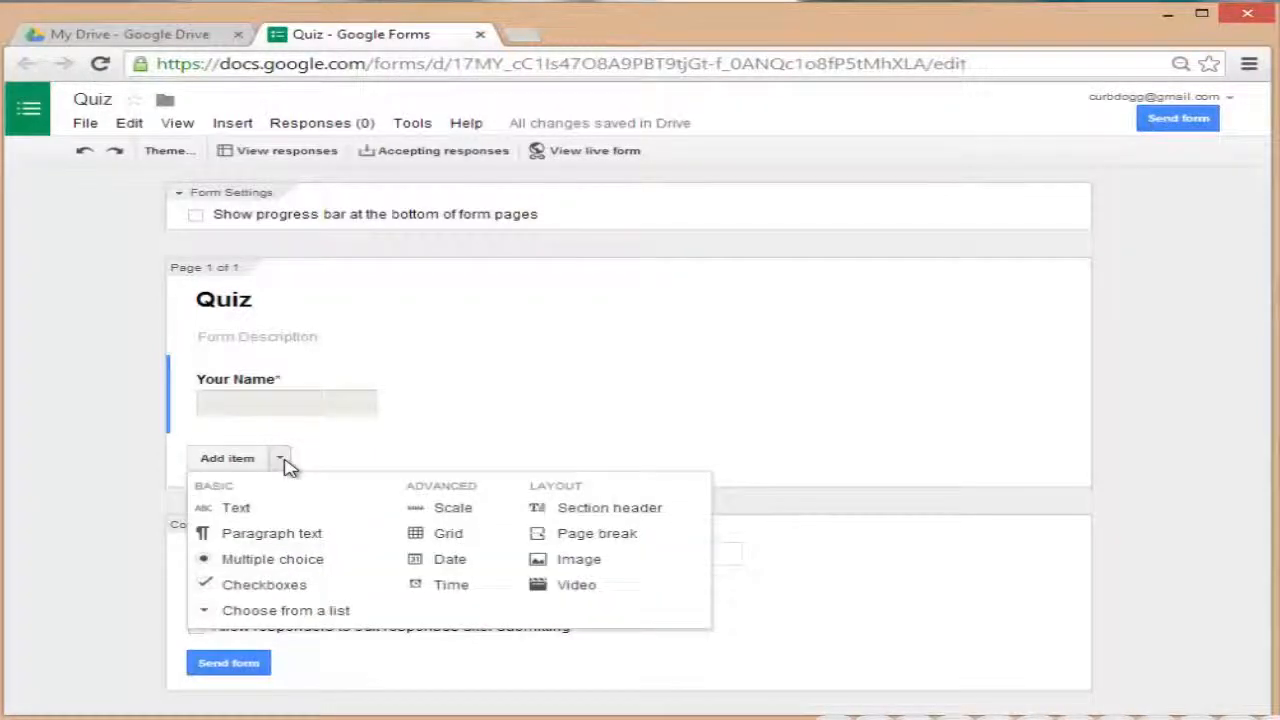
click(287, 560)
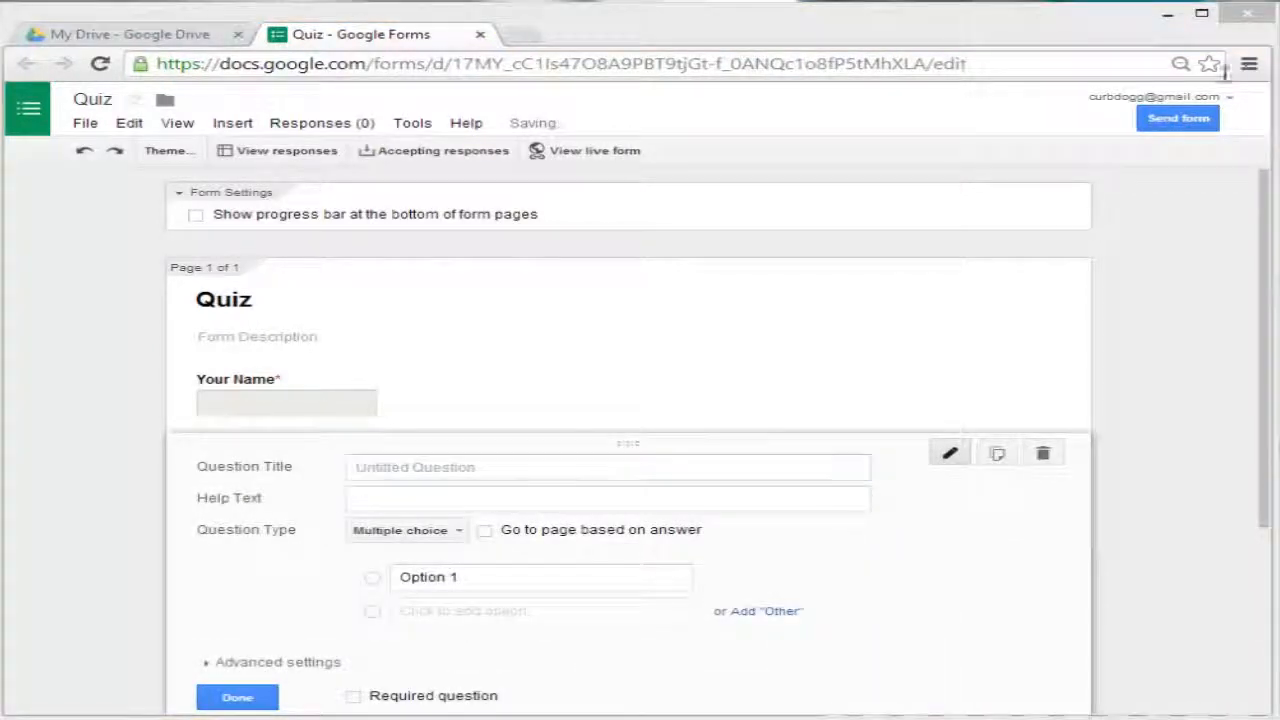
click(489, 466)
text(How many sides does an octagon have?)
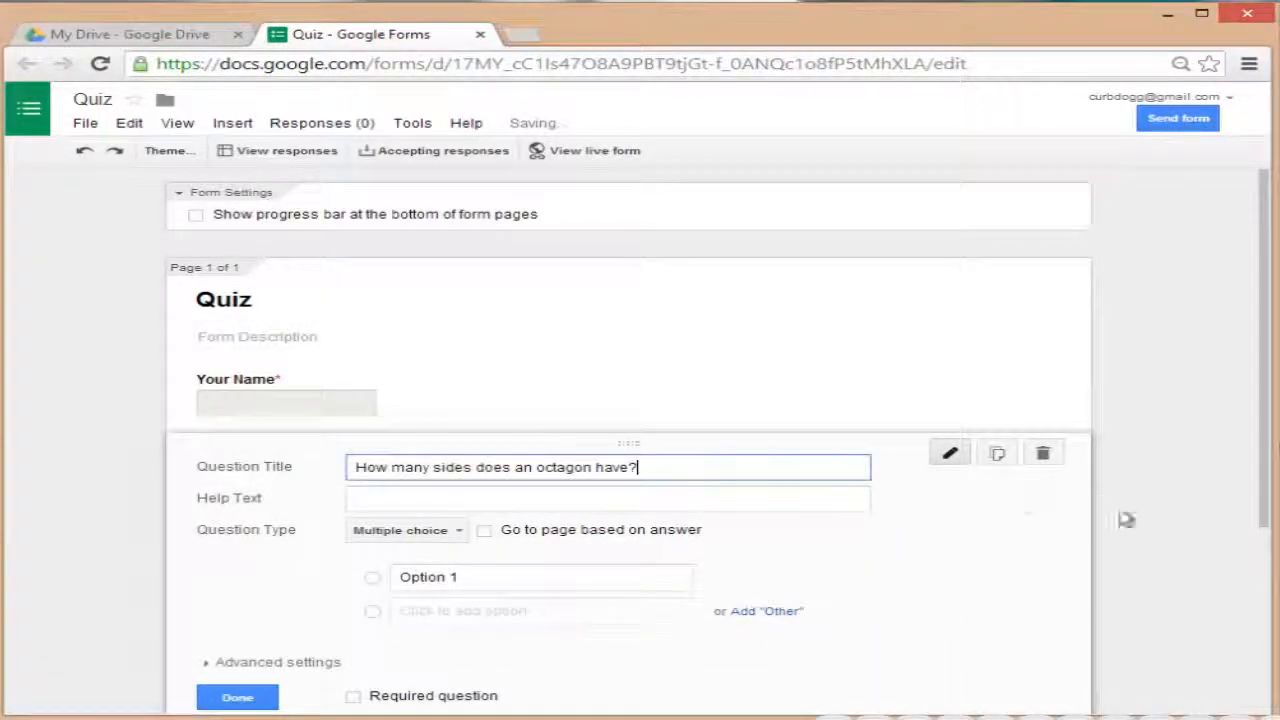
Enter 4, 5, 7 and 8 as the answer options of the octagon question.
click(490, 581)
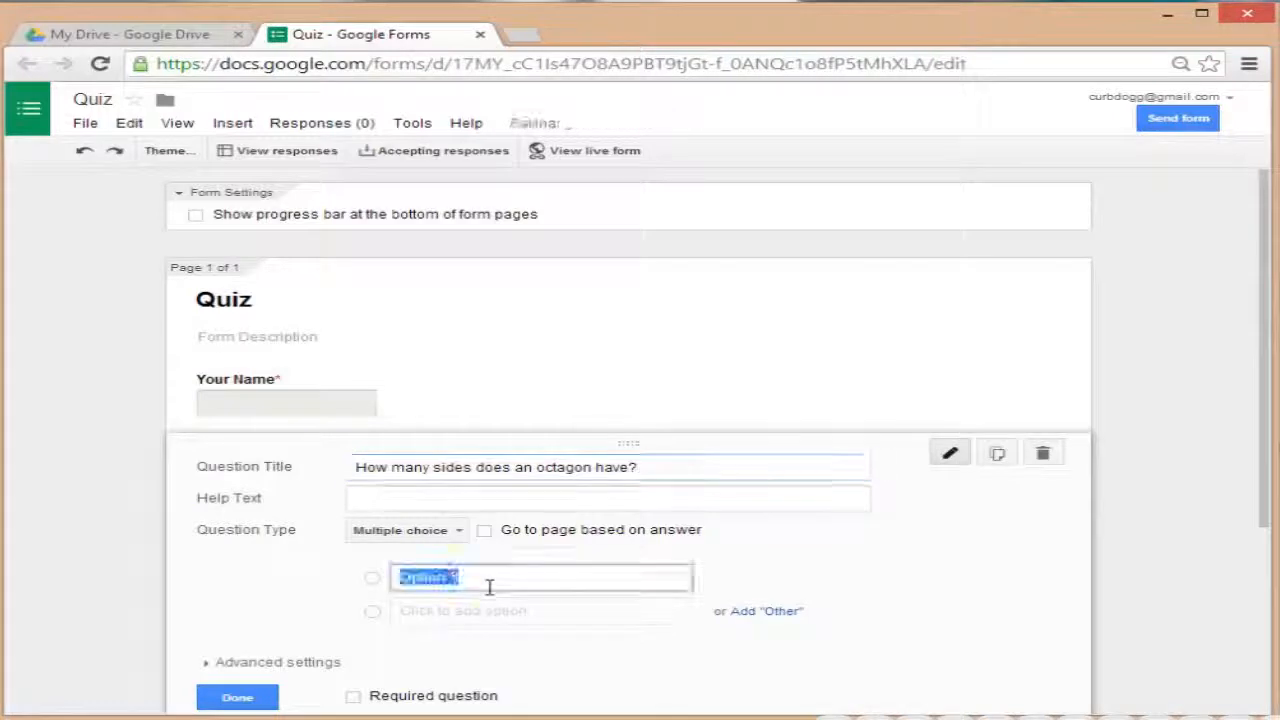
text(4)
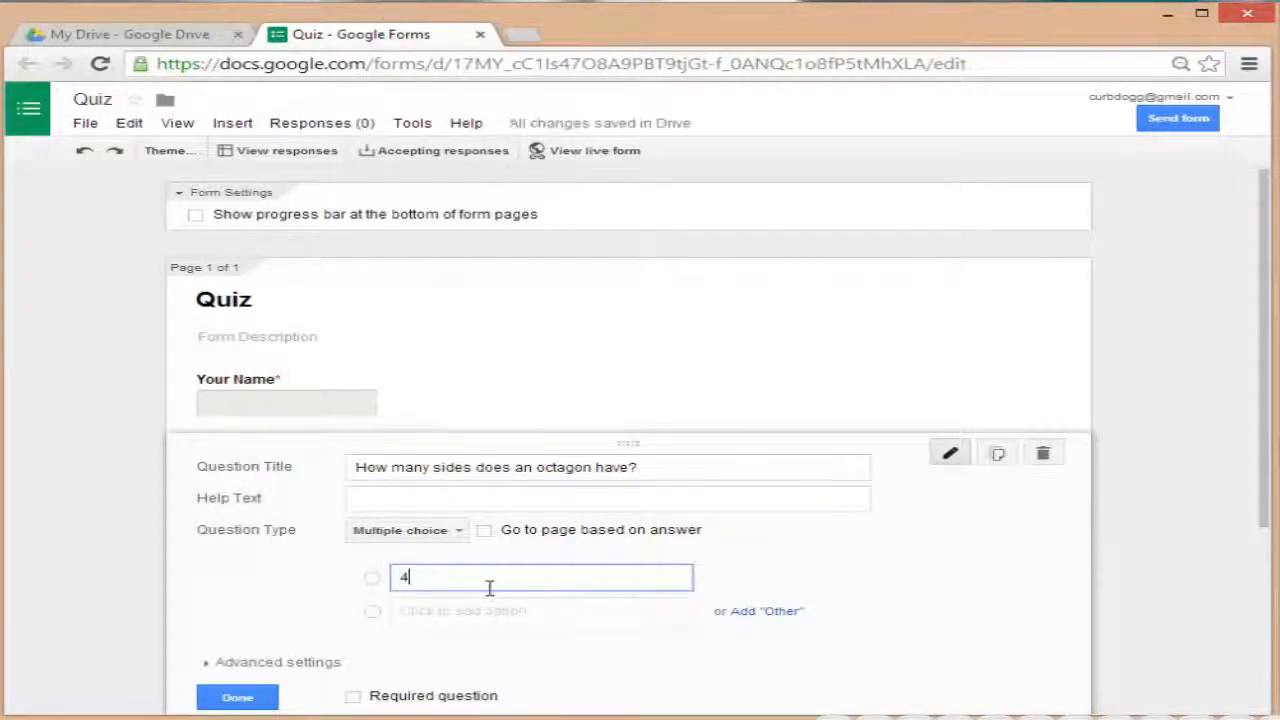
click(489, 608)
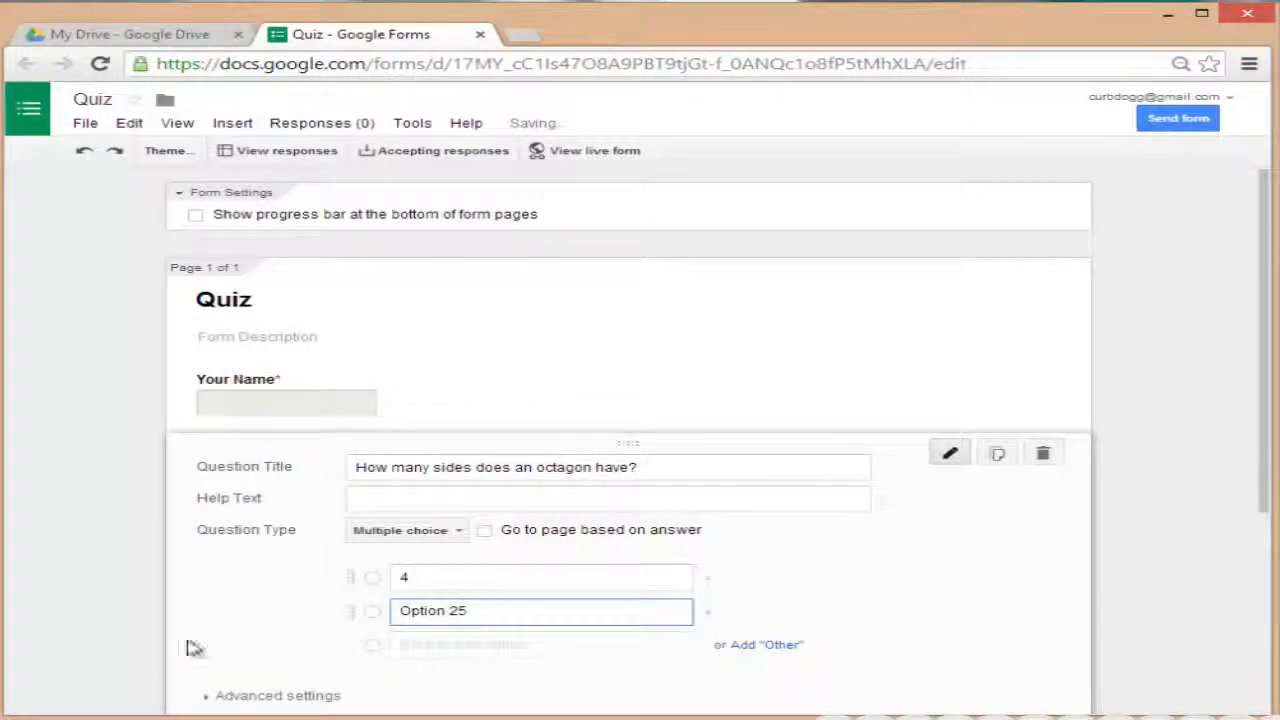
text(6)
click(430, 645)
click(423, 610)
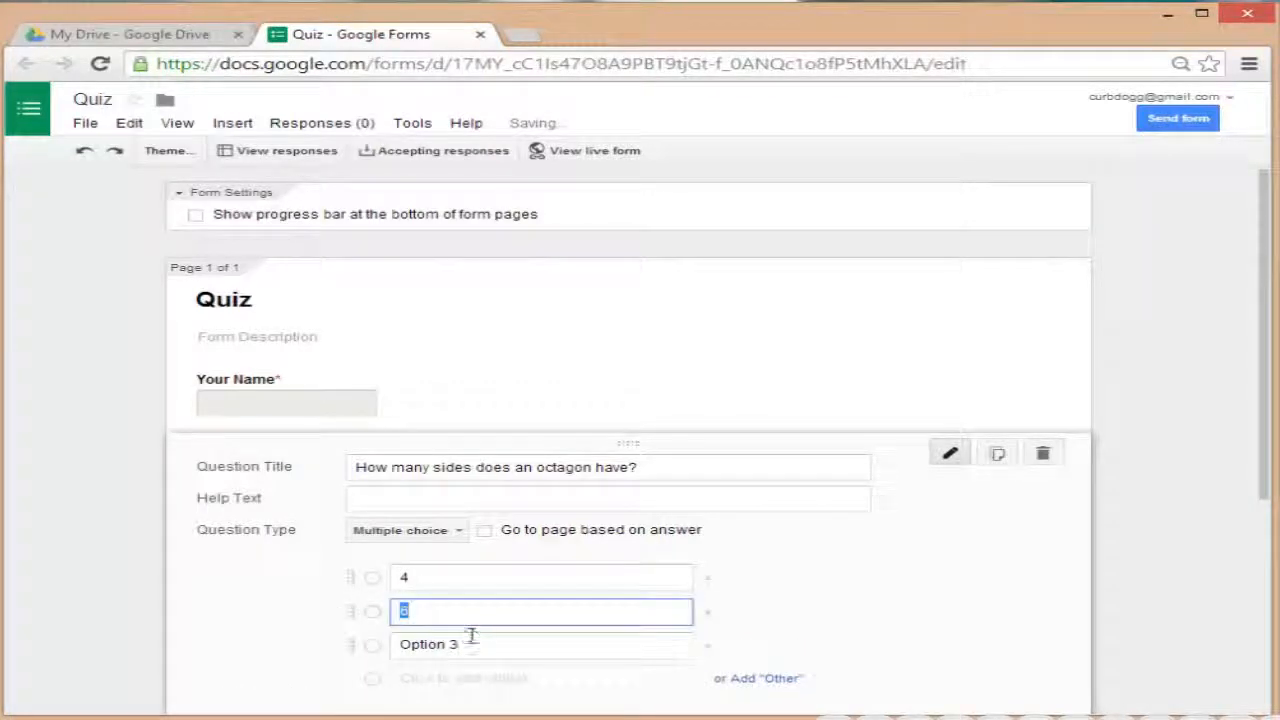
text(5)
click(481, 648)
text(7)
scroll(500, 651, down, 1)
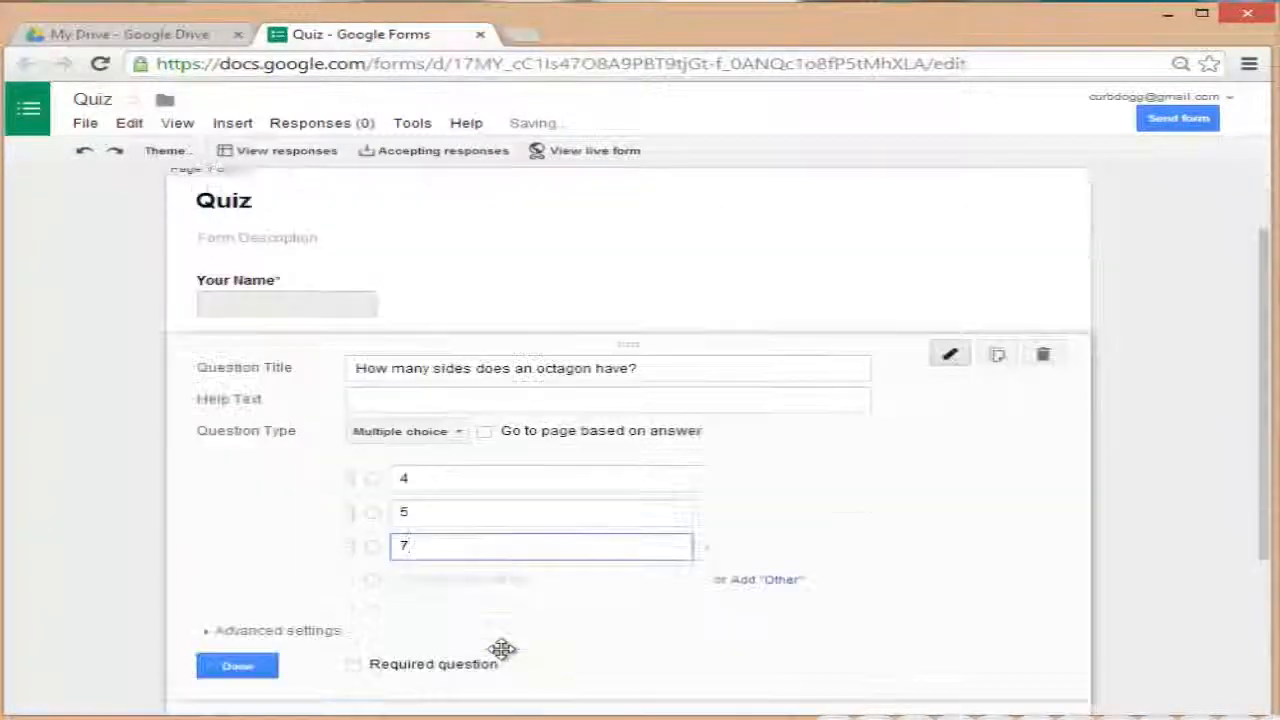
click(463, 582)
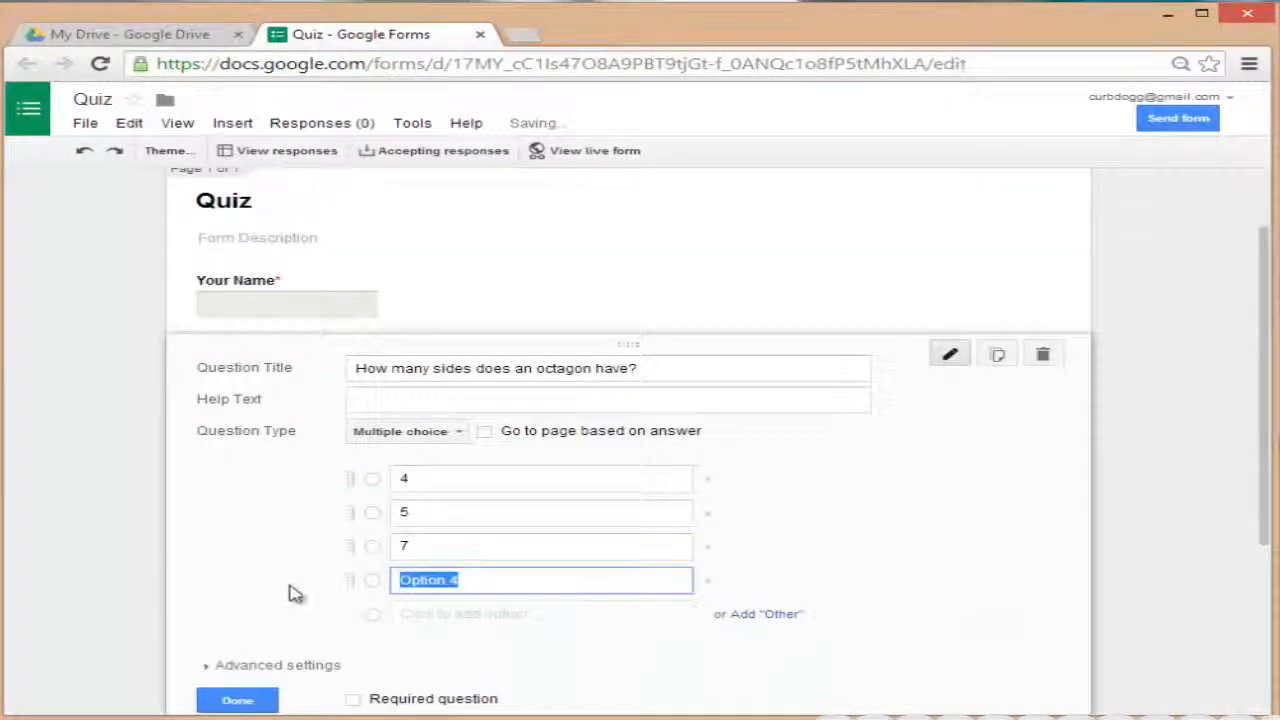
text(8)
Make the octagon question required and finish editing it.
scroll(333, 589, down, 1)
click(353, 600)
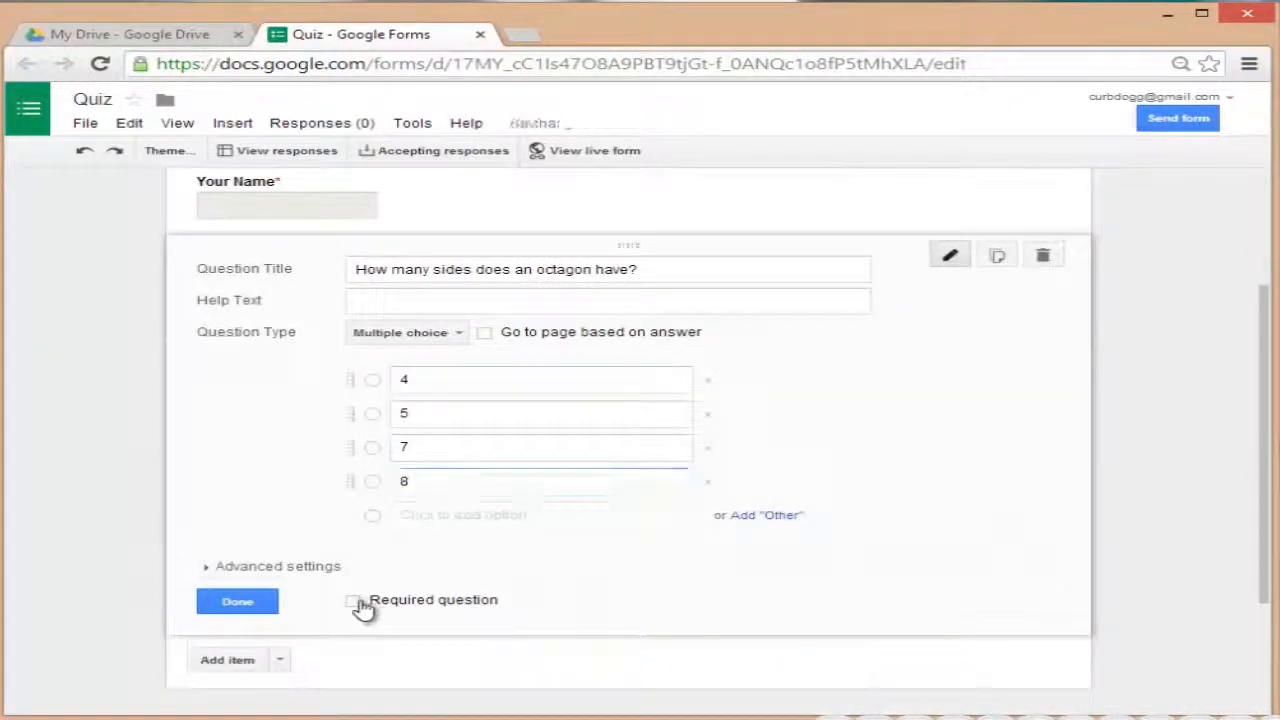
click(252, 607)
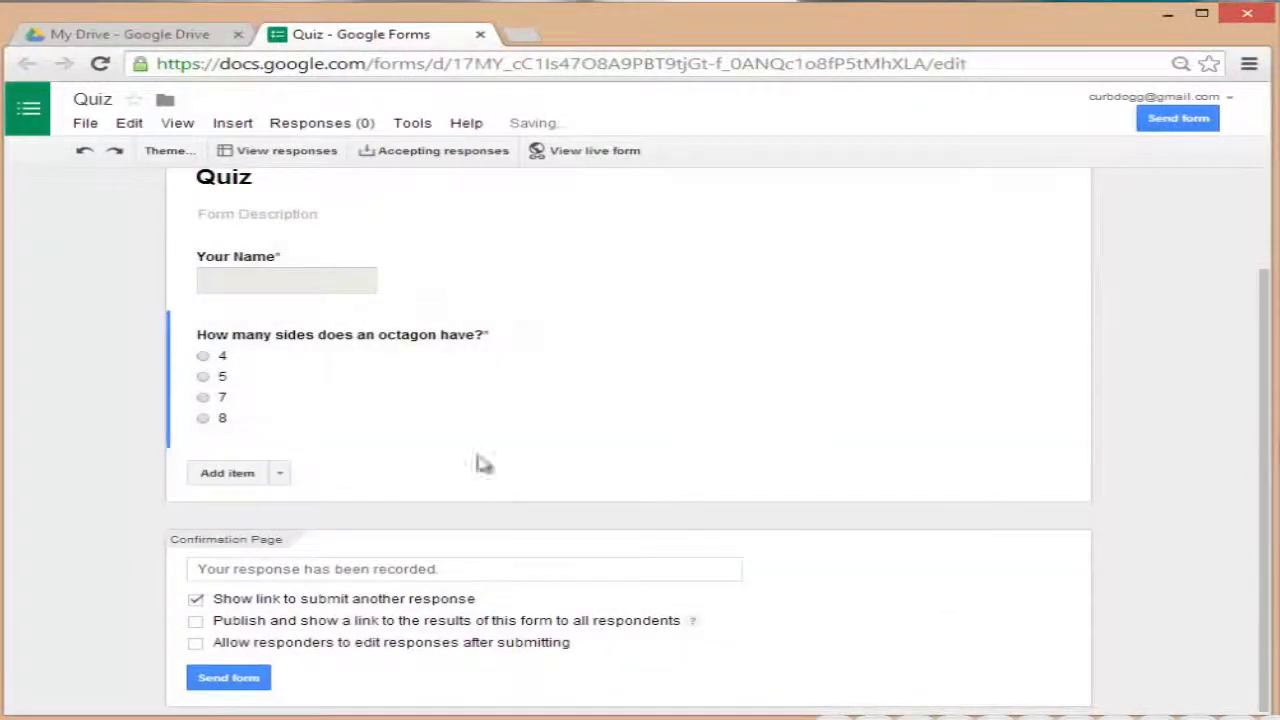
Add a multiple choice question titled "Who was our first President?" below the octagon question.
click(279, 475)
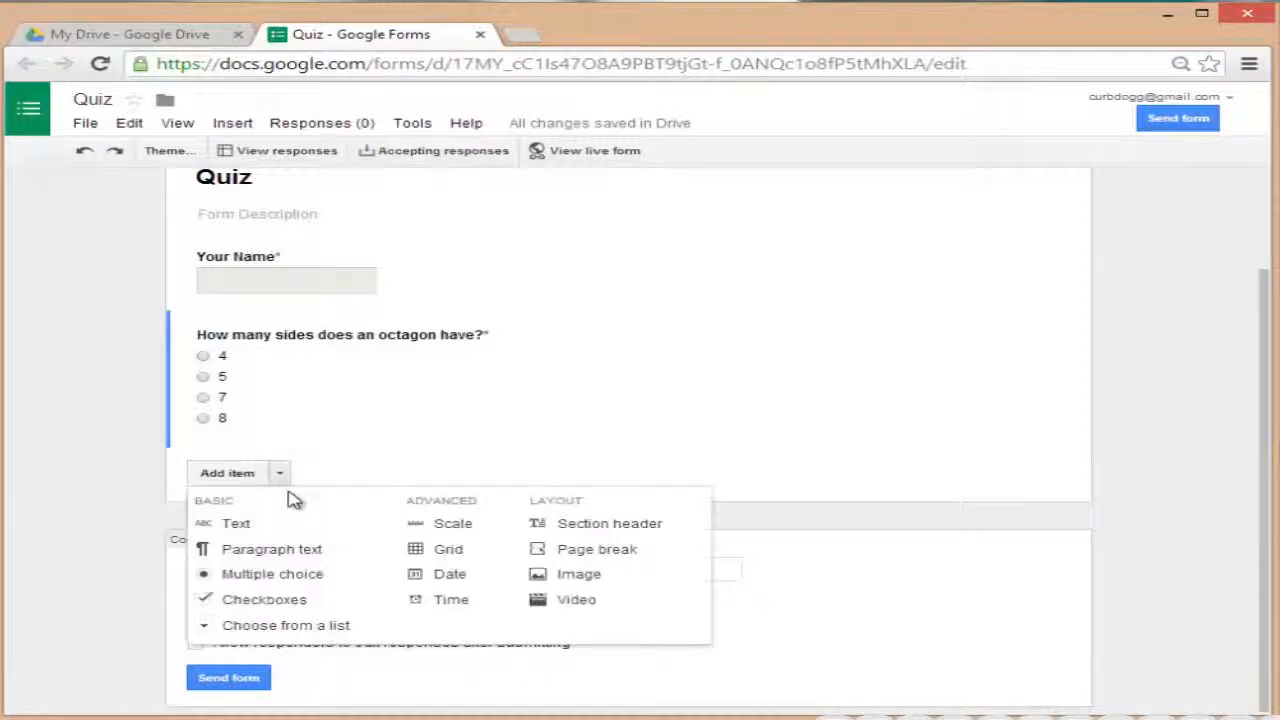
click(309, 577)
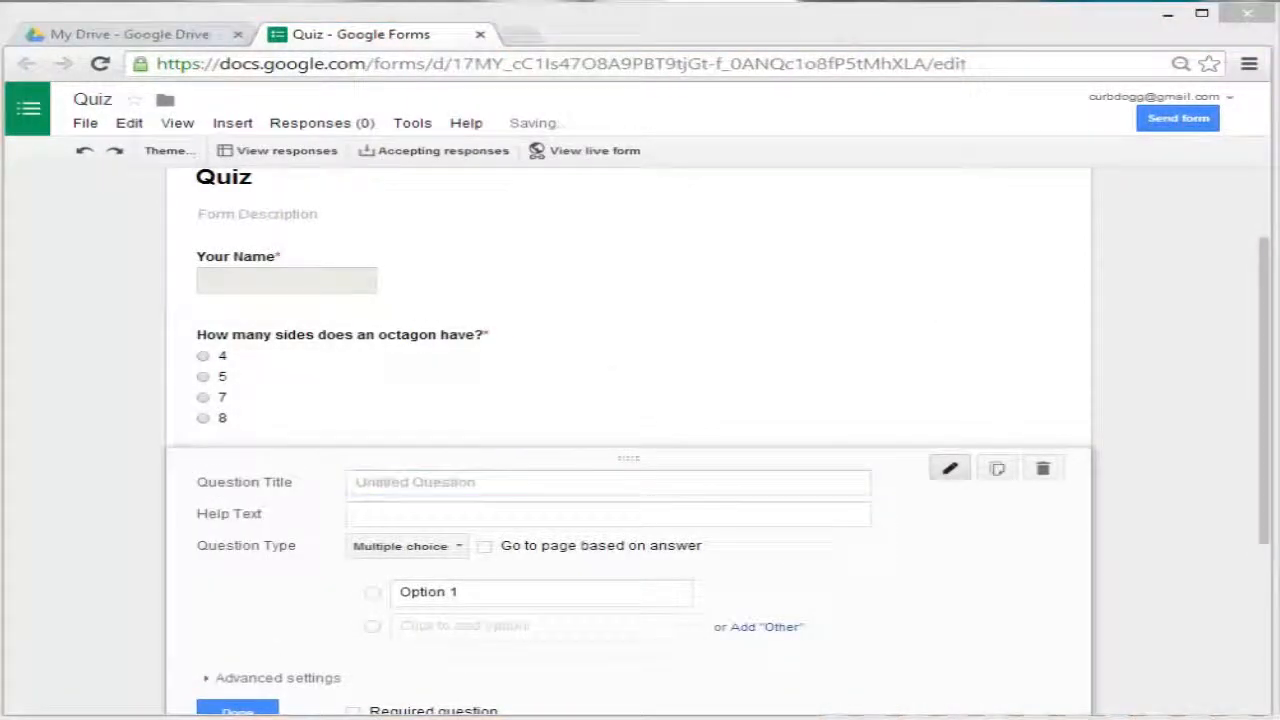
click(509, 482)
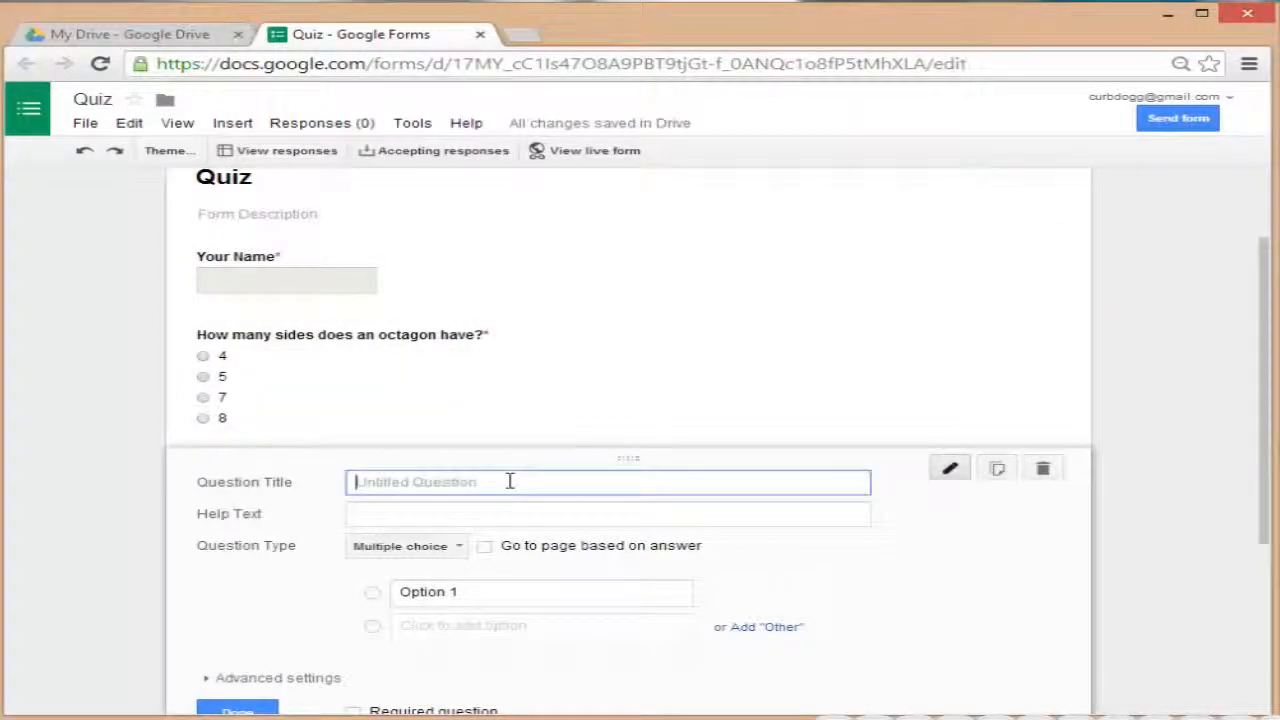
text(Who was our first President?)
Enter Washington, Carter, Hoover and Johnson as the President question's answer options, and make the question required.
click(486, 591)
text(Washinton)
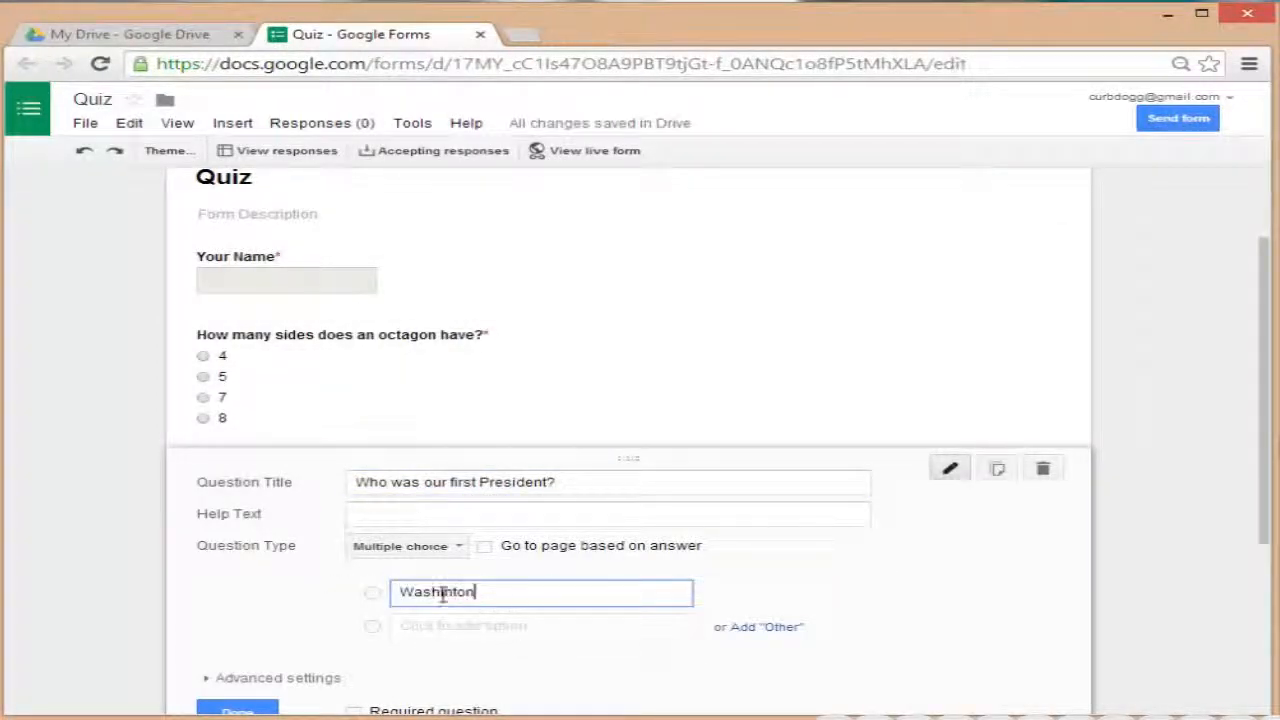
text(g)
click(480, 624)
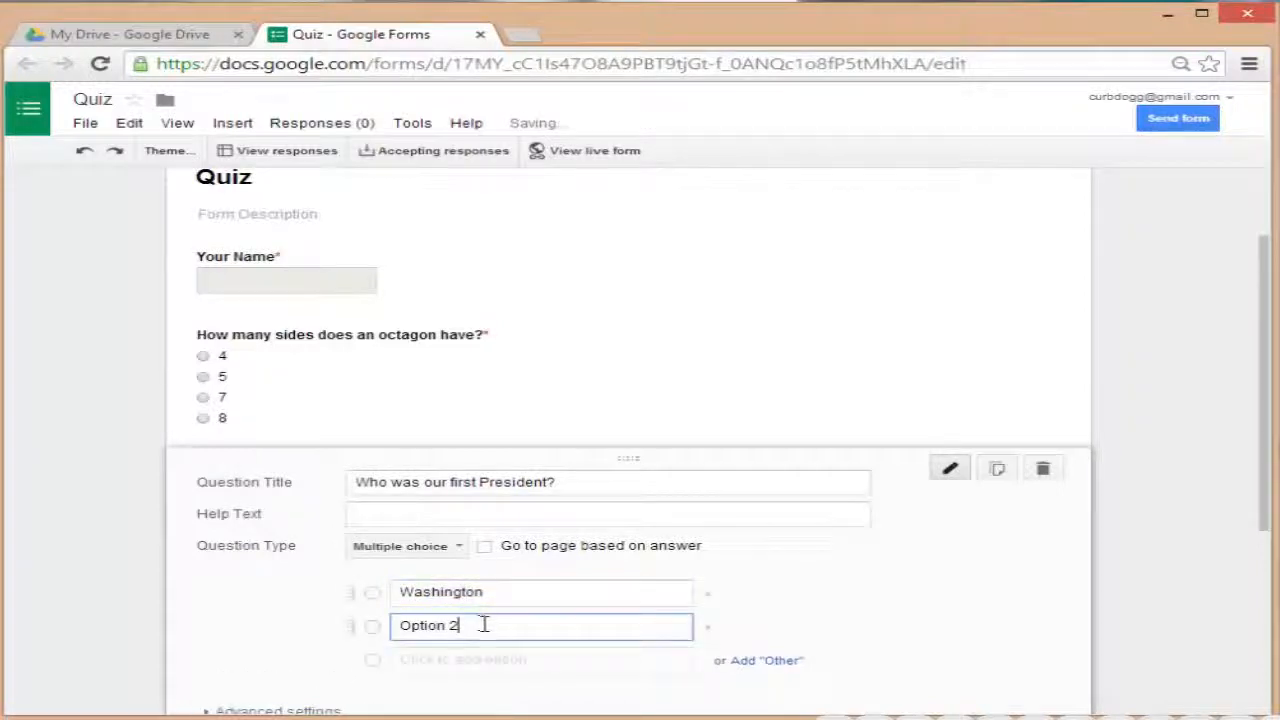
text(Oarter)
scroll(254, 643, down, 2)
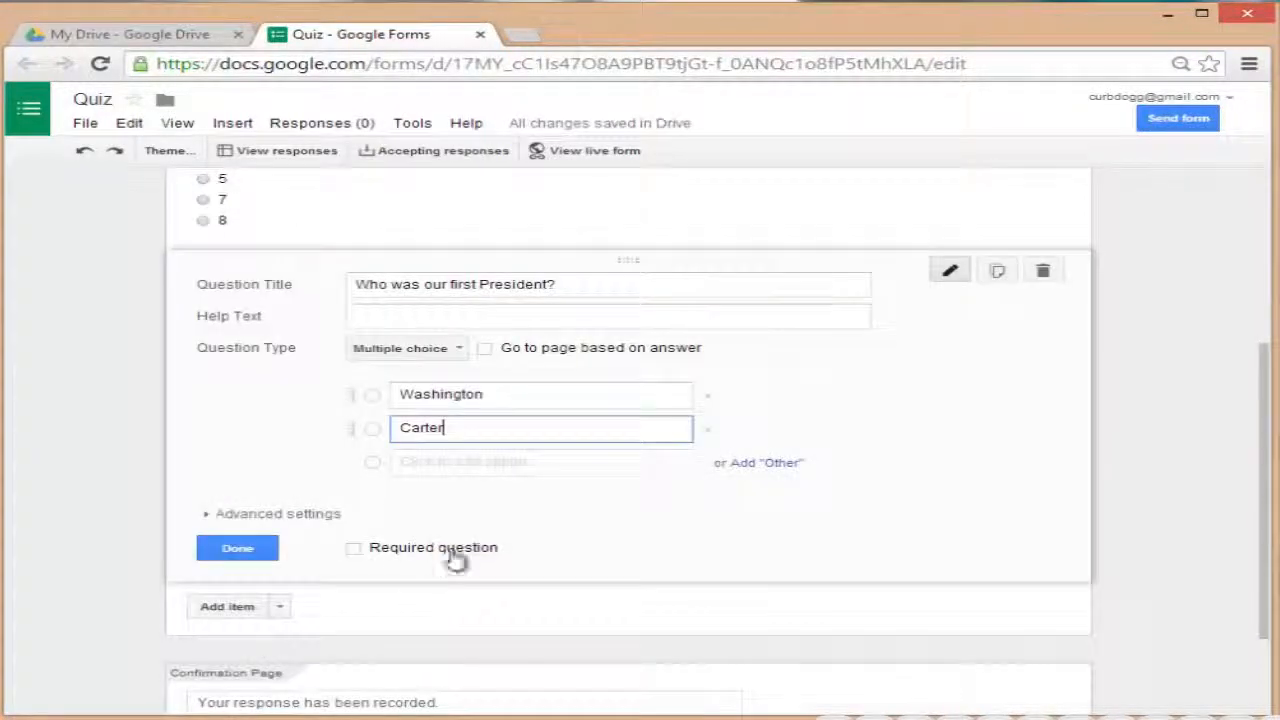
click(452, 463)
text(Hoover)
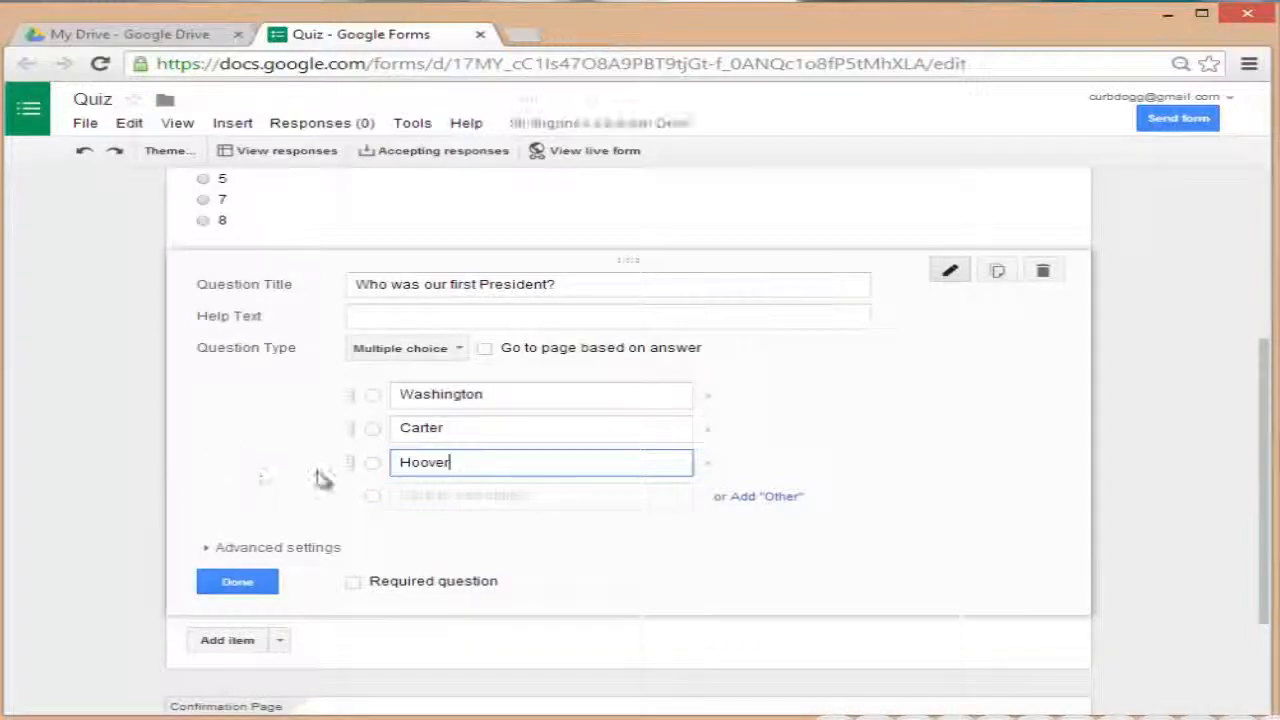
click(417, 494)
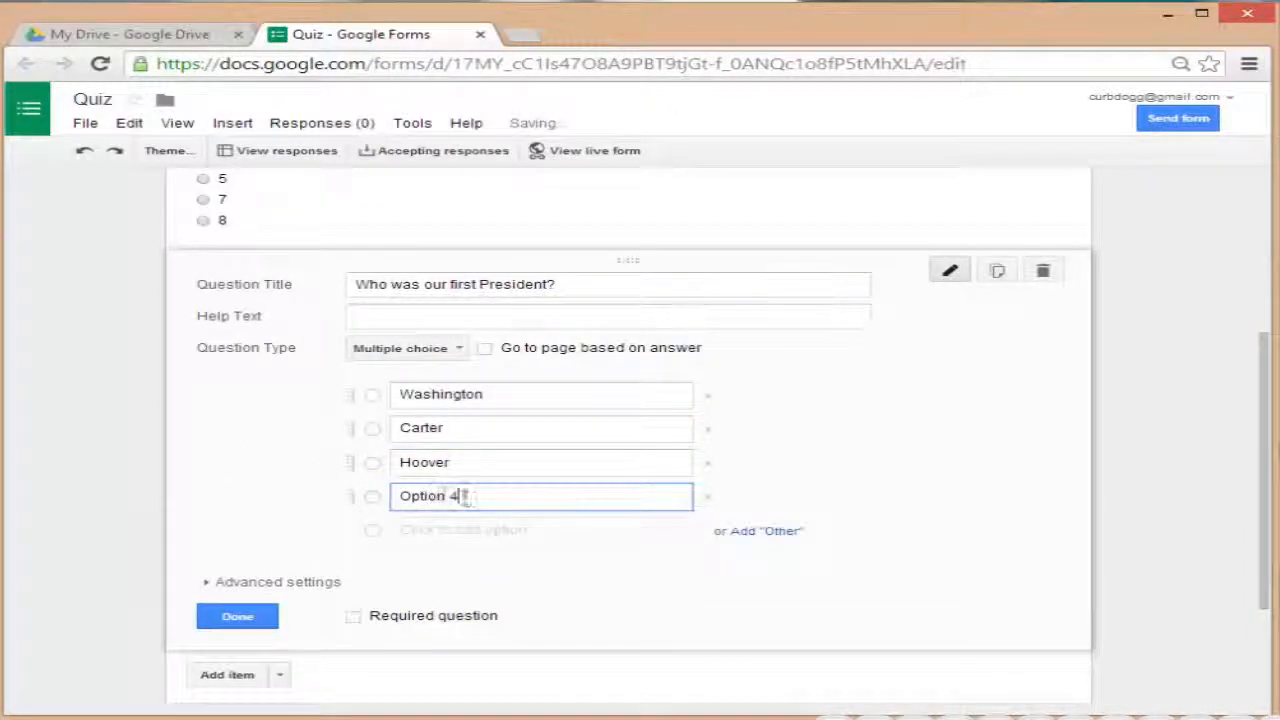
text(Jehnson)
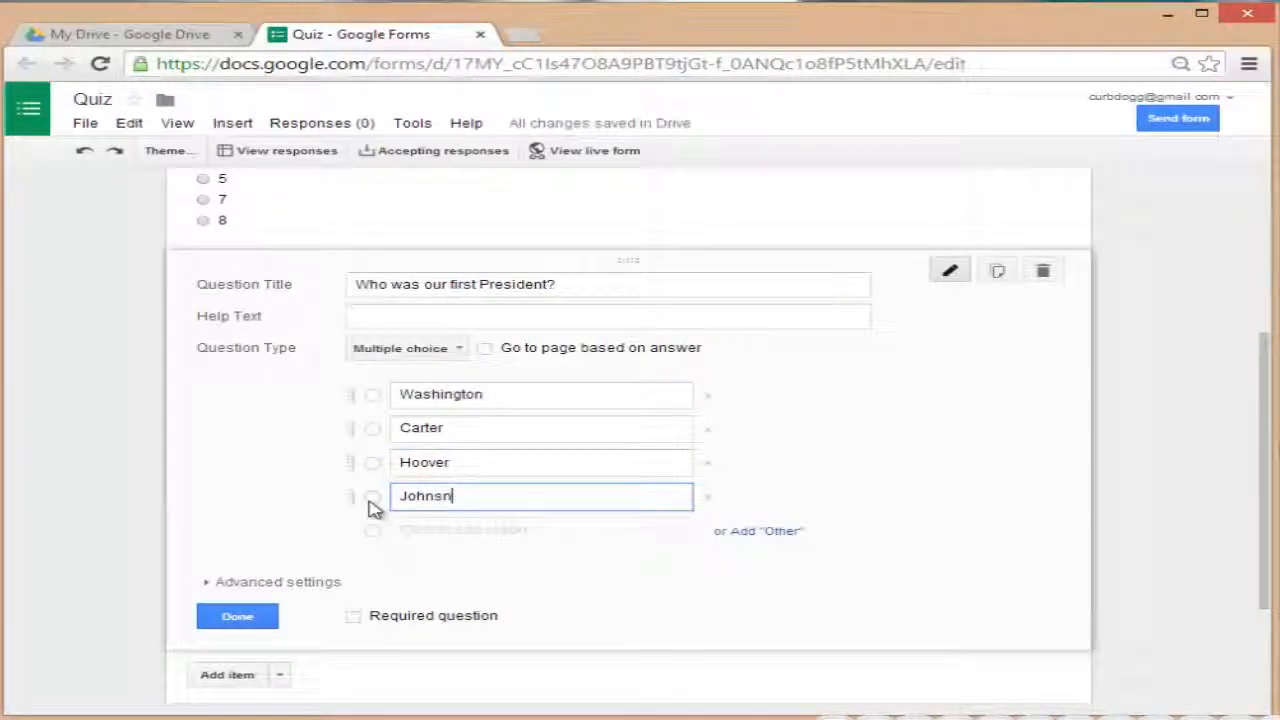
click(352, 615)
click(240, 615)
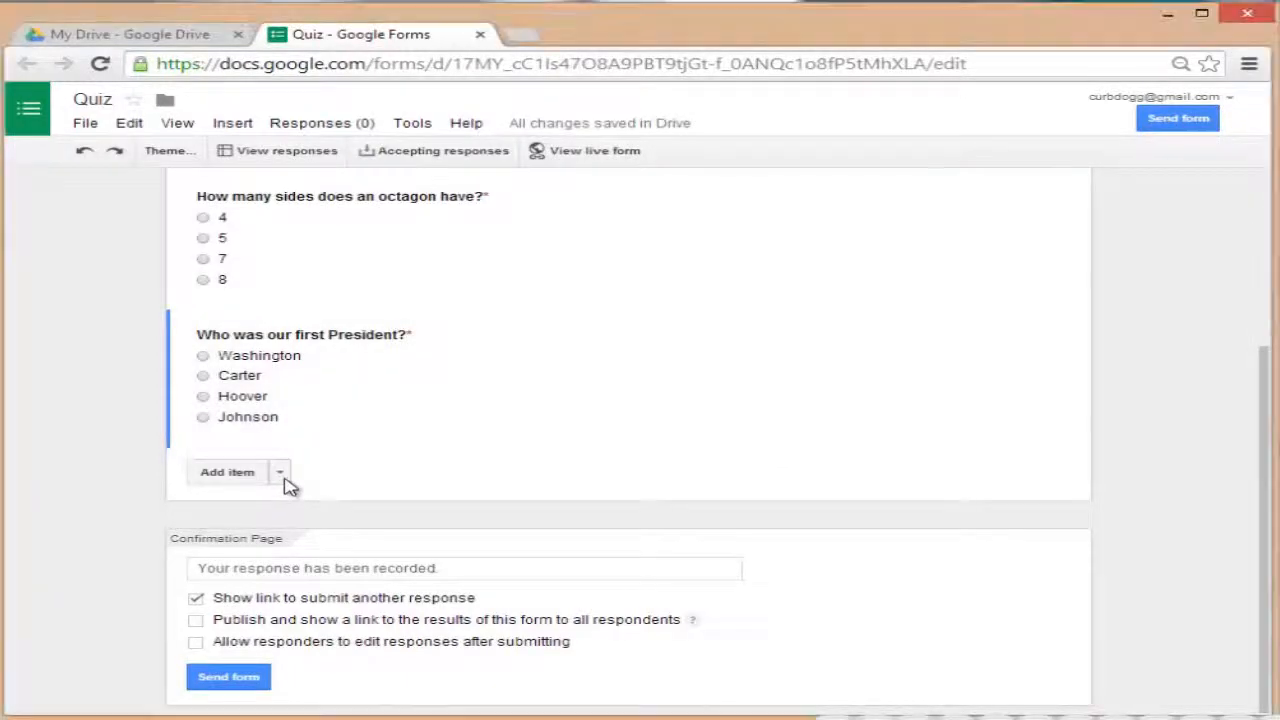
Add a required Text question titled "How many days are in a week?" at the end of the form.
click(281, 476)
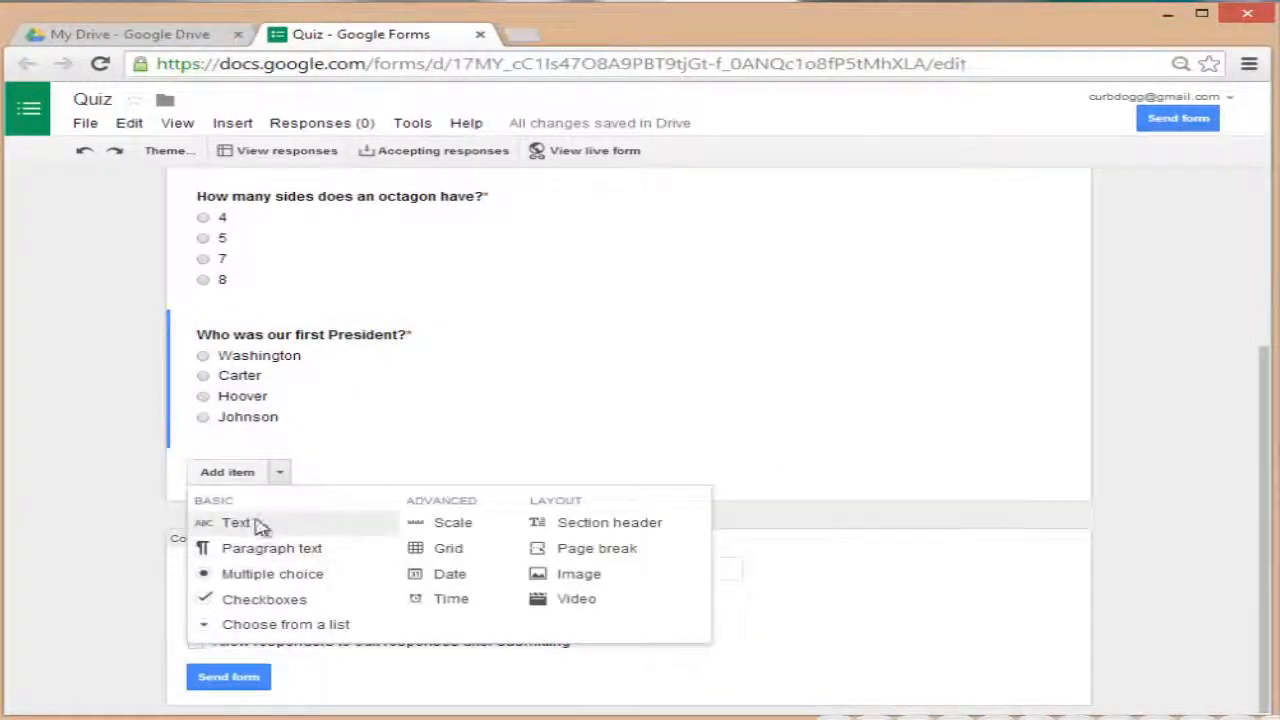
click(263, 523)
text(How many days are in a week?)
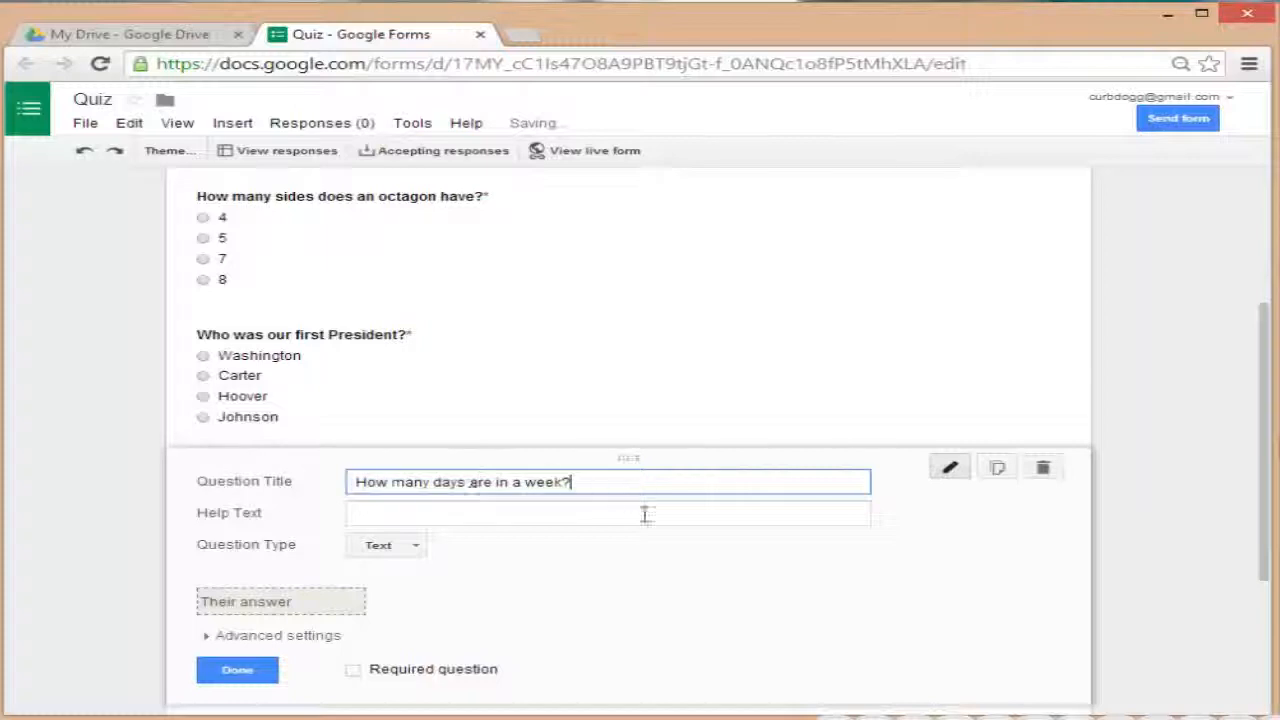
scroll(645, 560, down, 1)
click(352, 571)
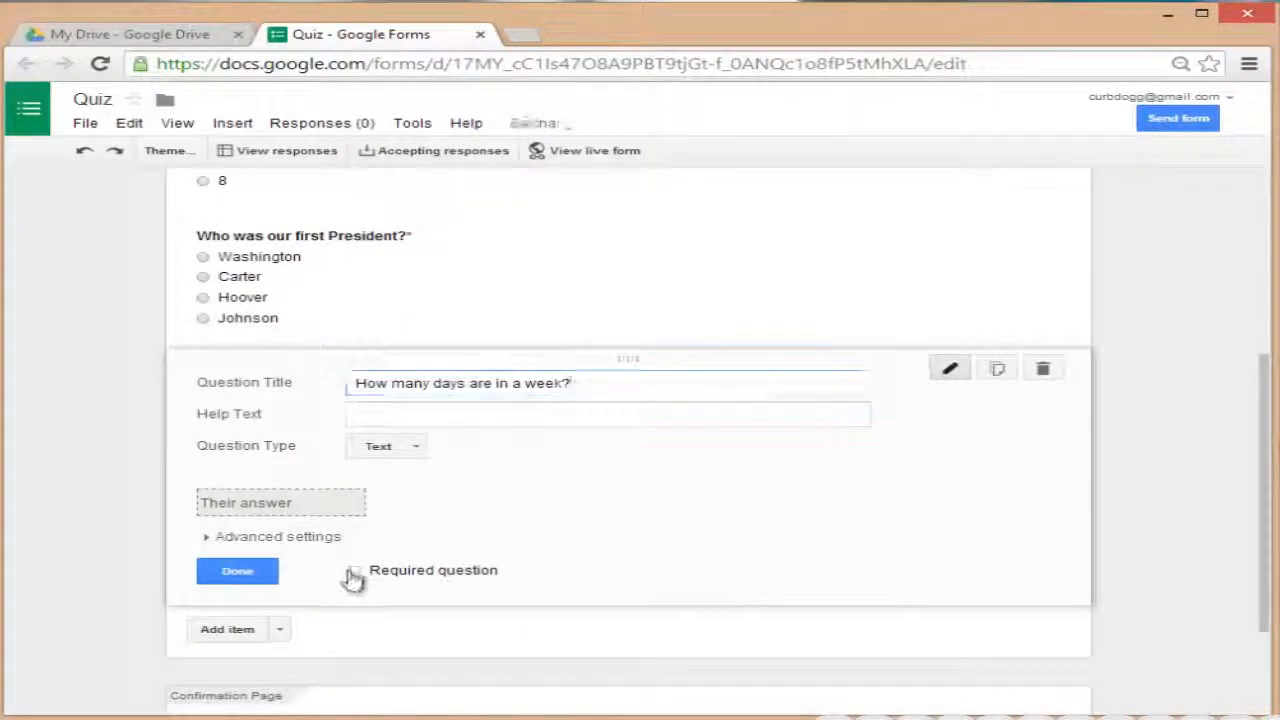
click(237, 573)
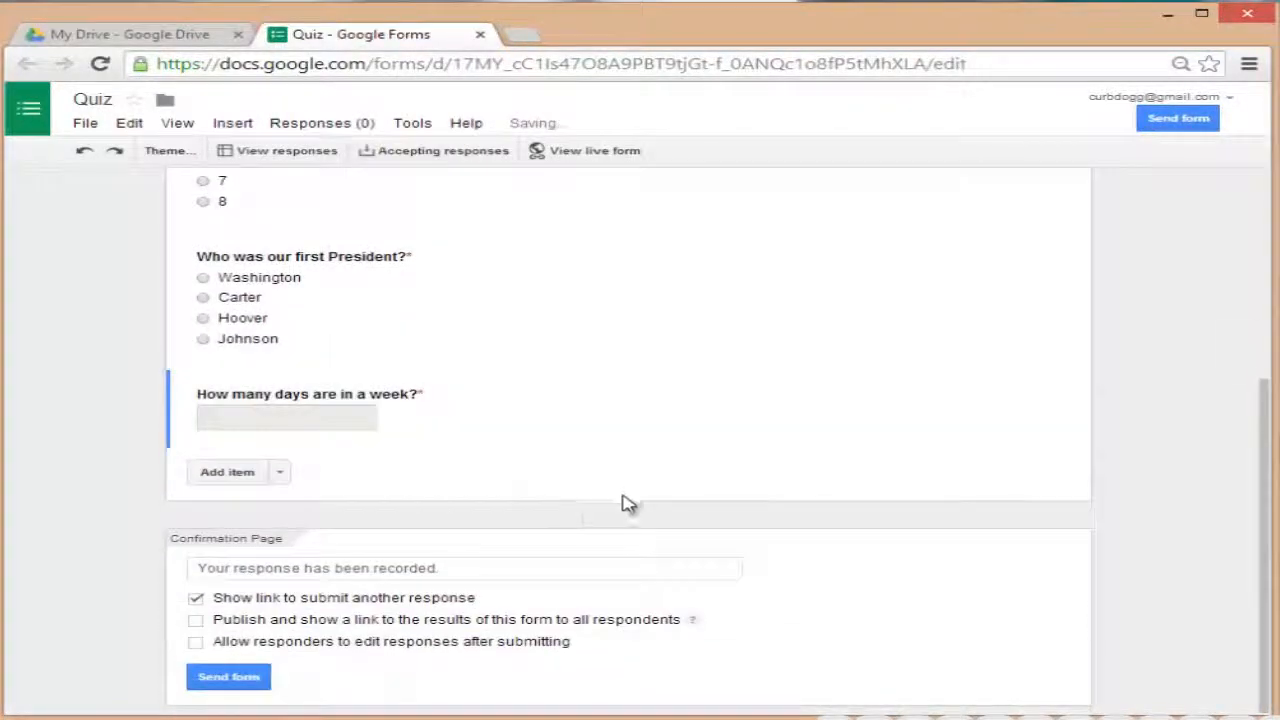
scroll(667, 466, up, 4)
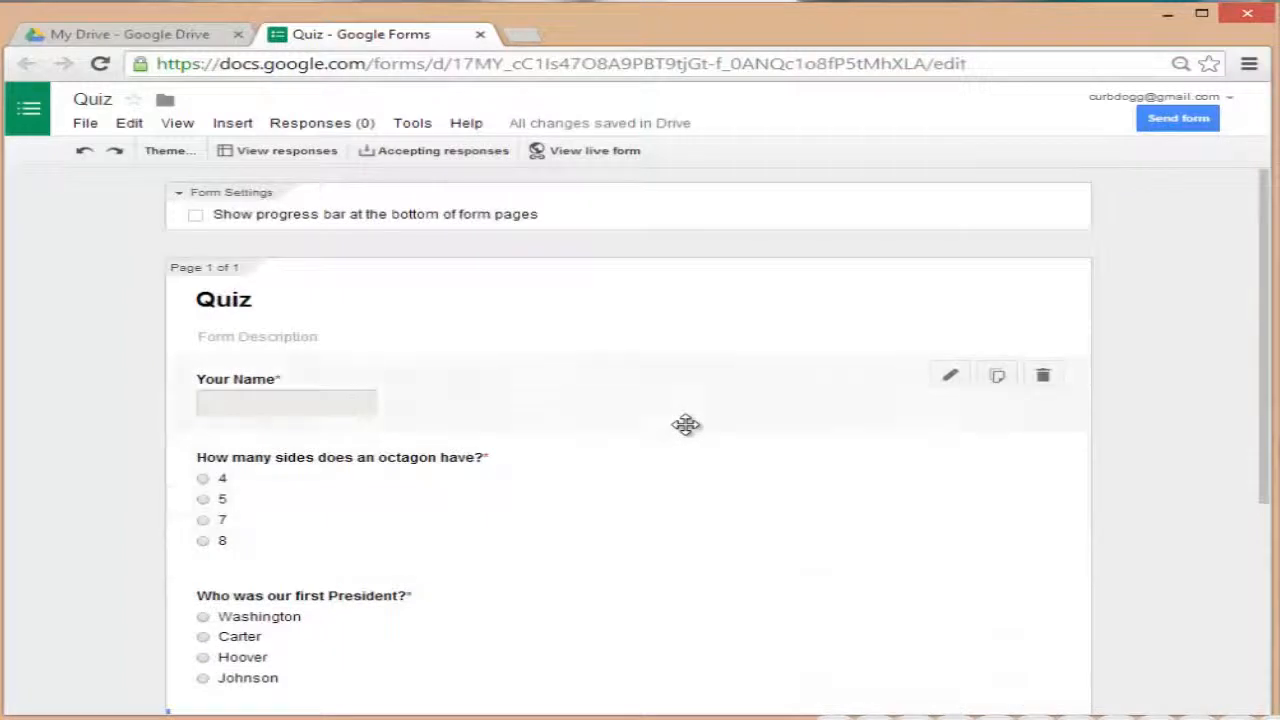
Preview the live quiz form, and open the form's response spreadsheet from the form editor.
click(594, 153)
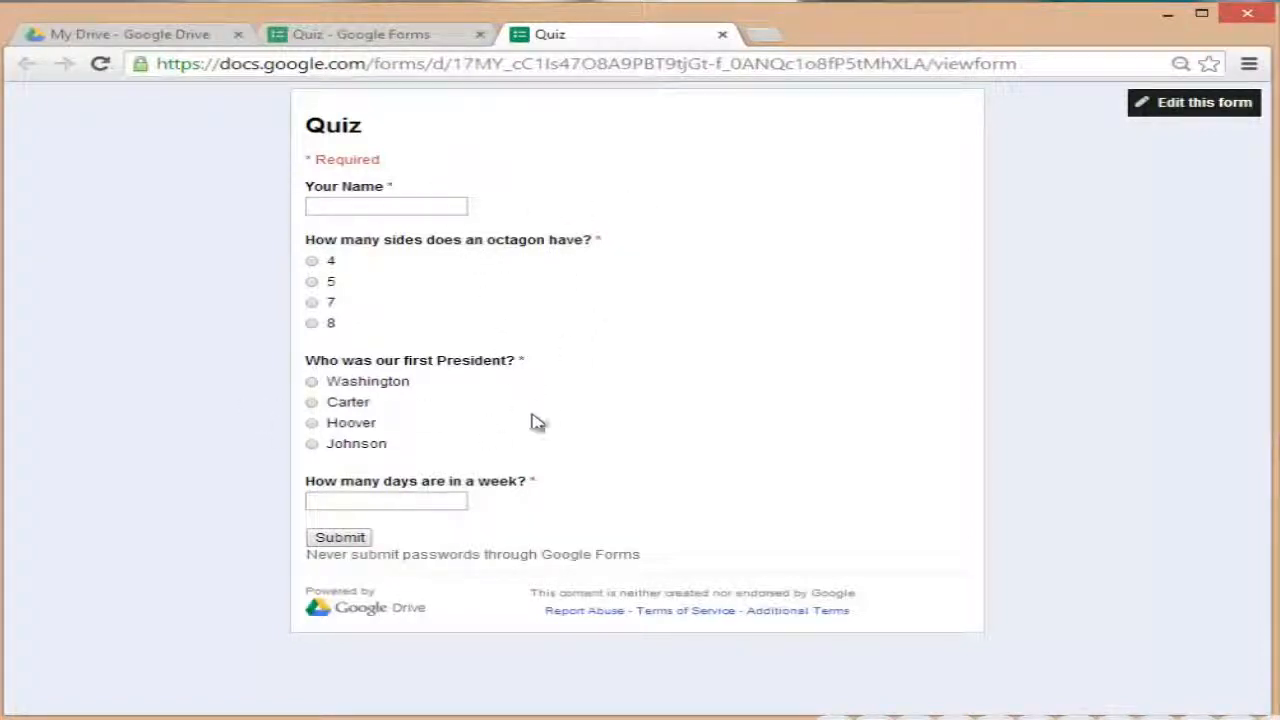
click(400, 40)
click(326, 125)
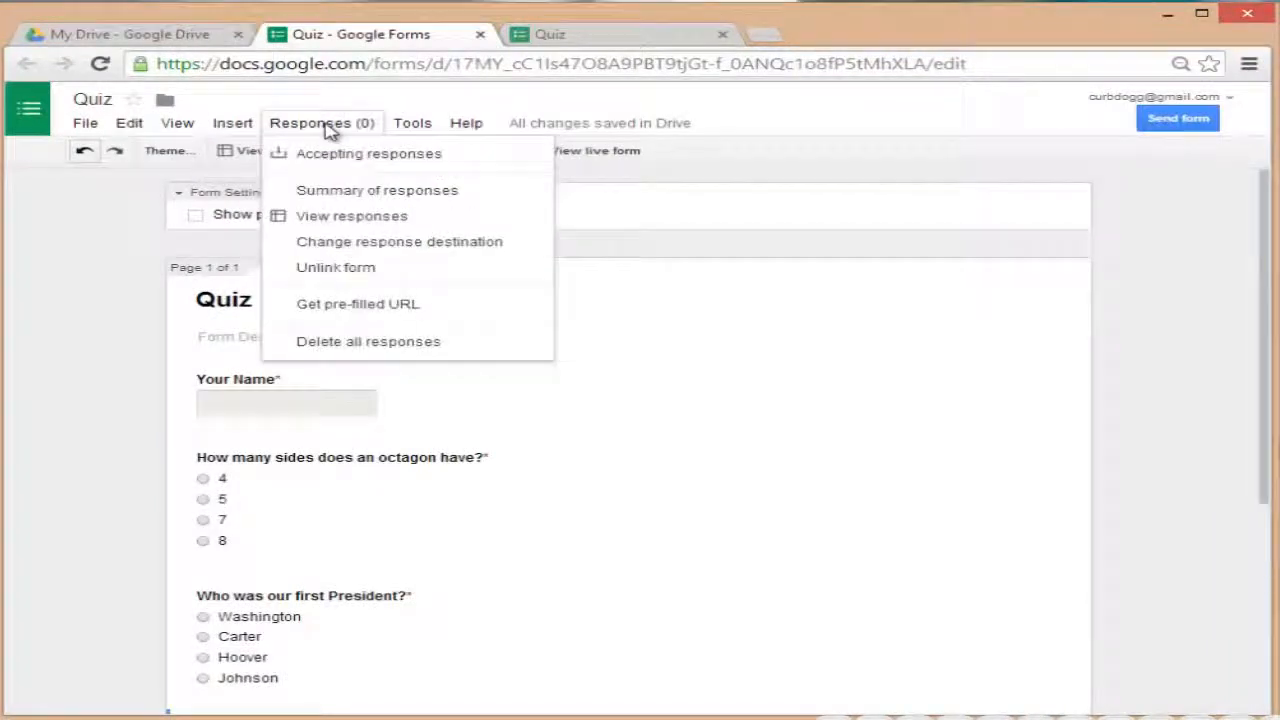
click(352, 217)
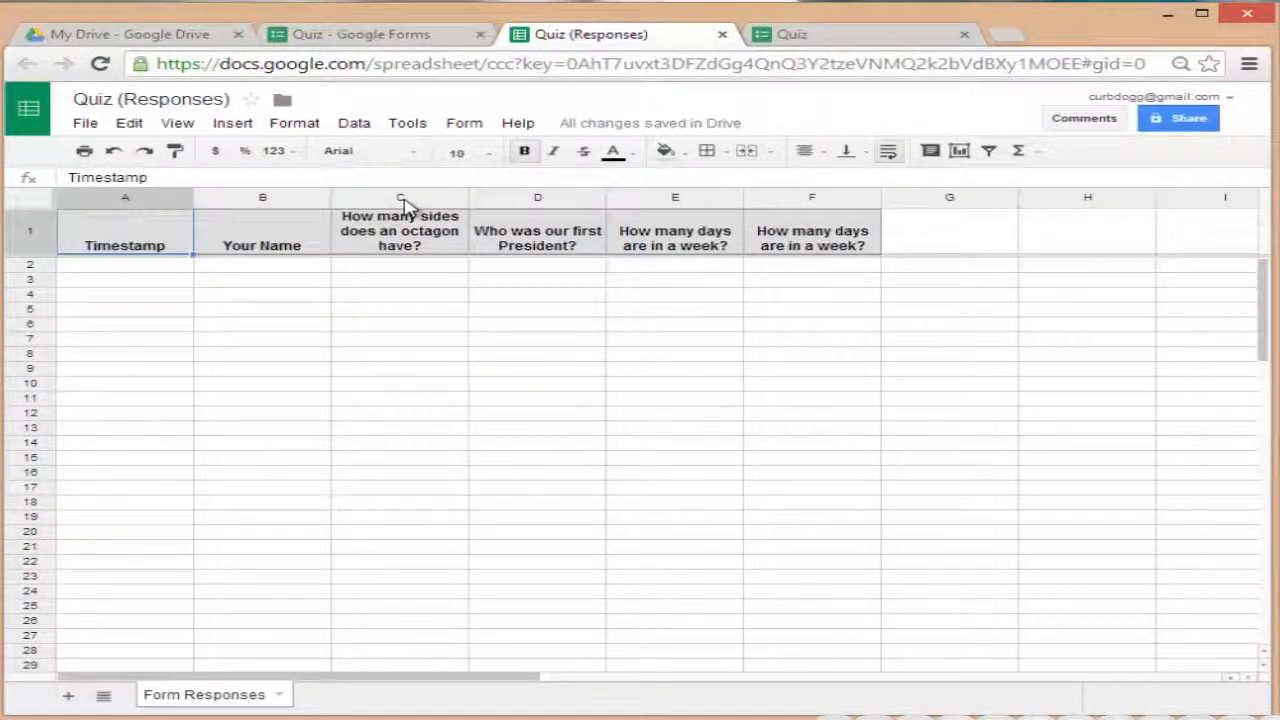
Add a conditional formatting rule to the octagon question's column giving cells whose text contains 8 a green background, and save it.
click(398, 199)
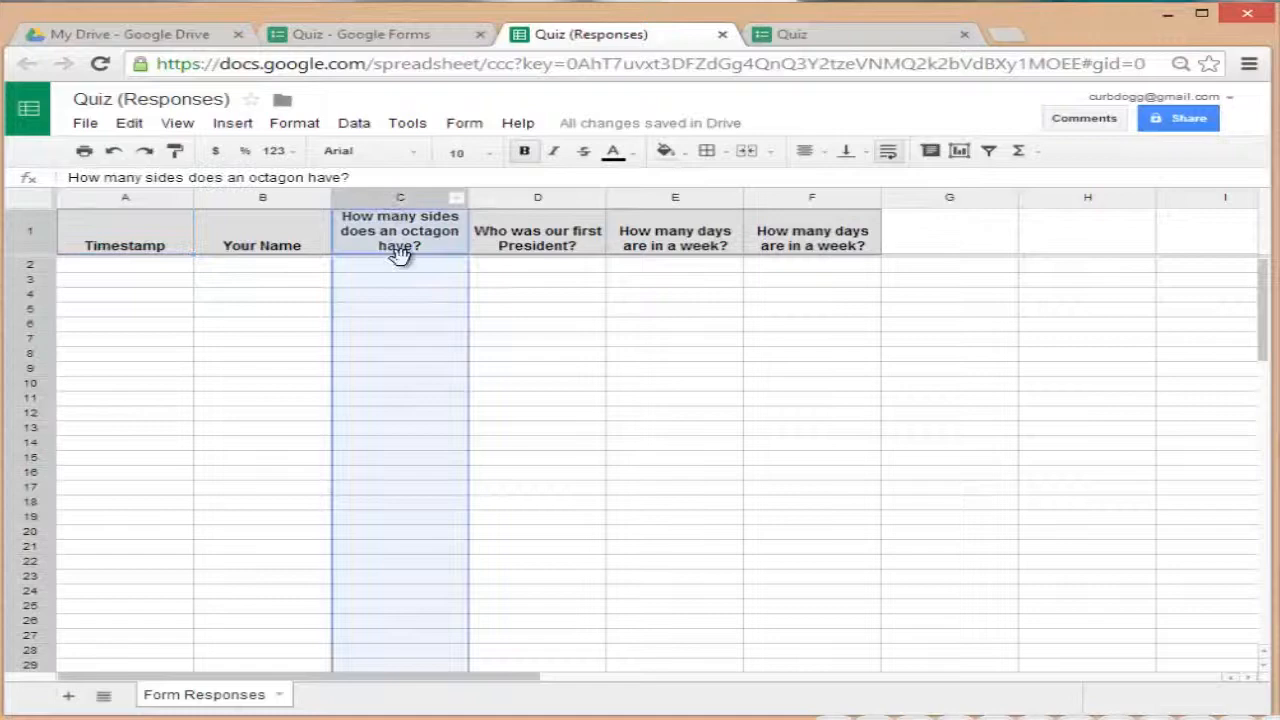
right_click(410, 198)
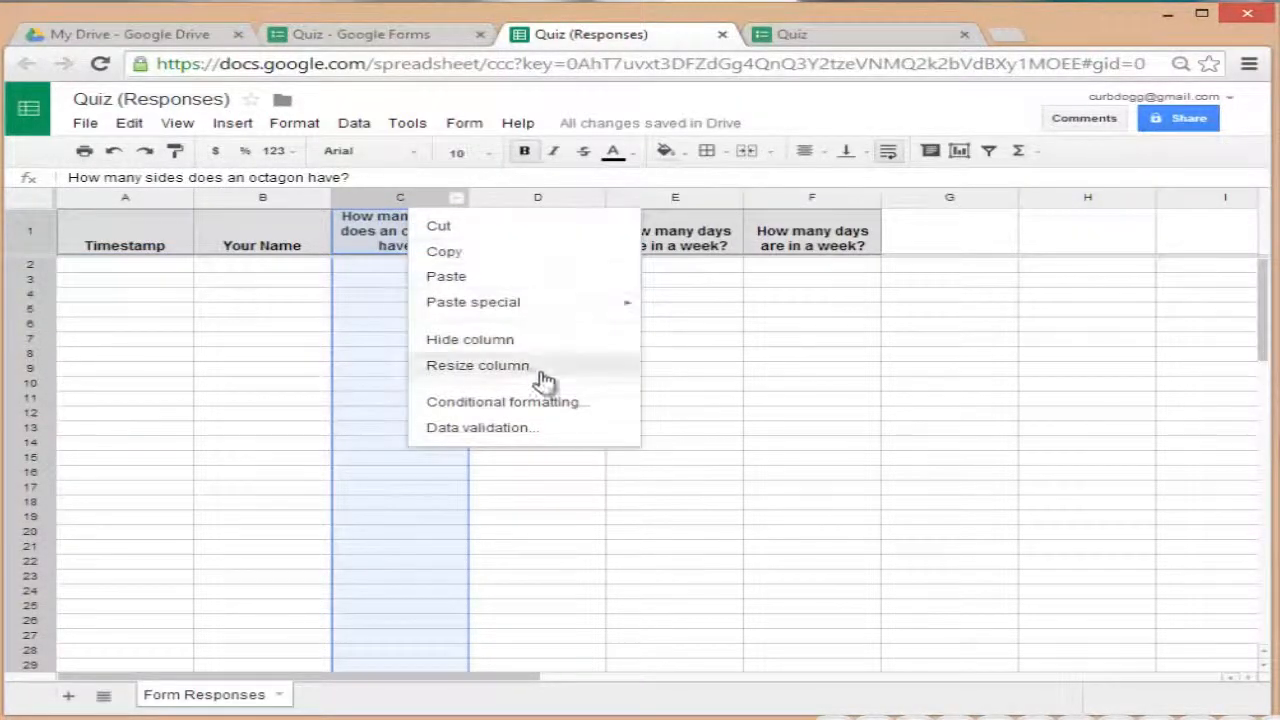
click(322, 126)
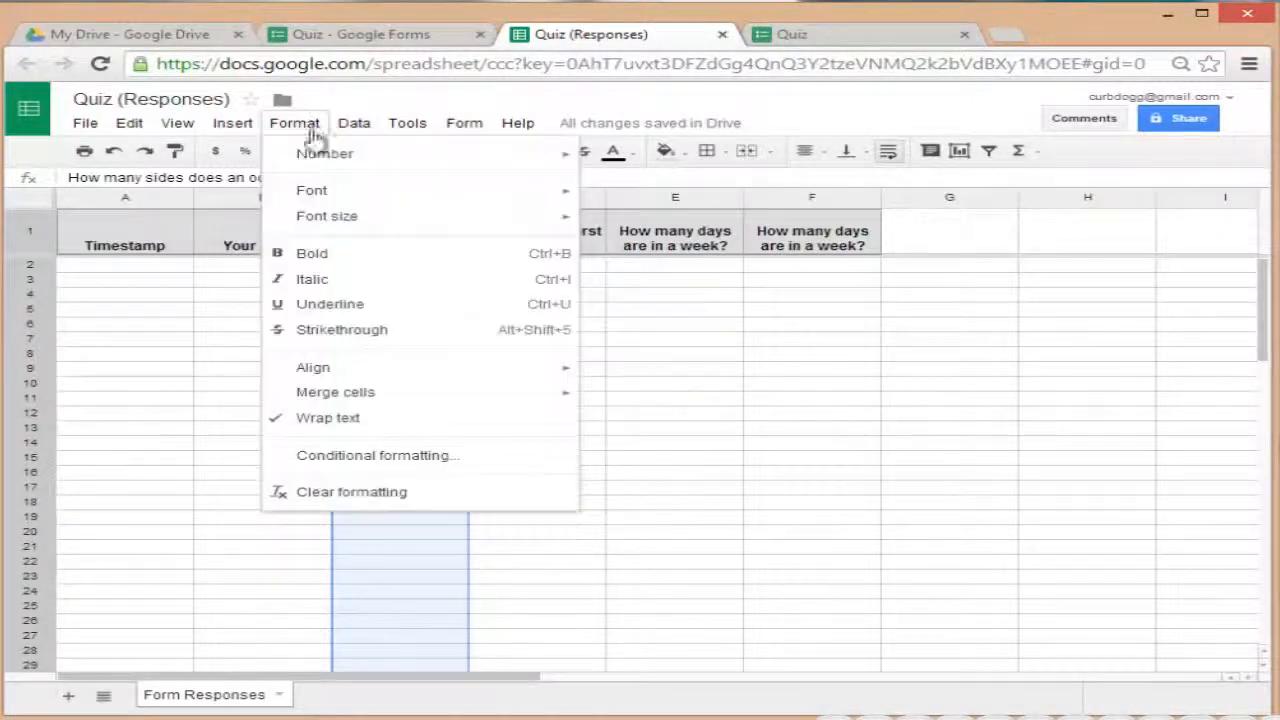
click(358, 458)
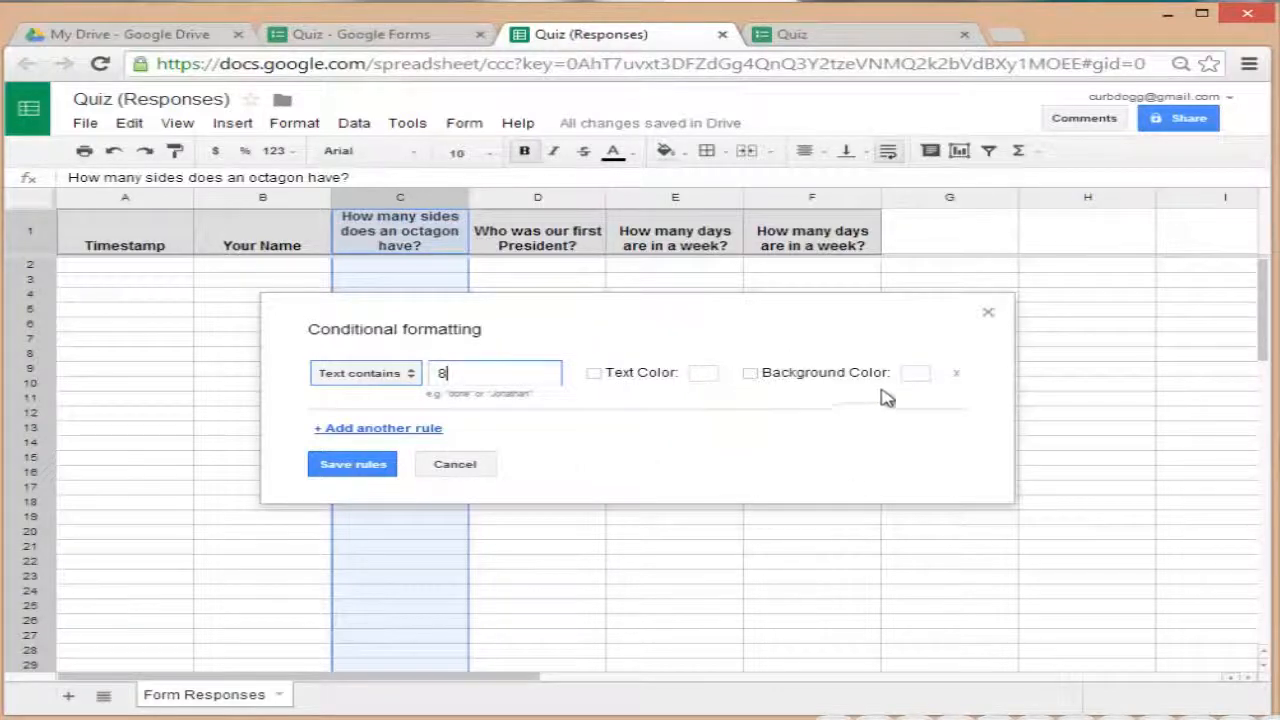
click(750, 373)
click(1015, 428)
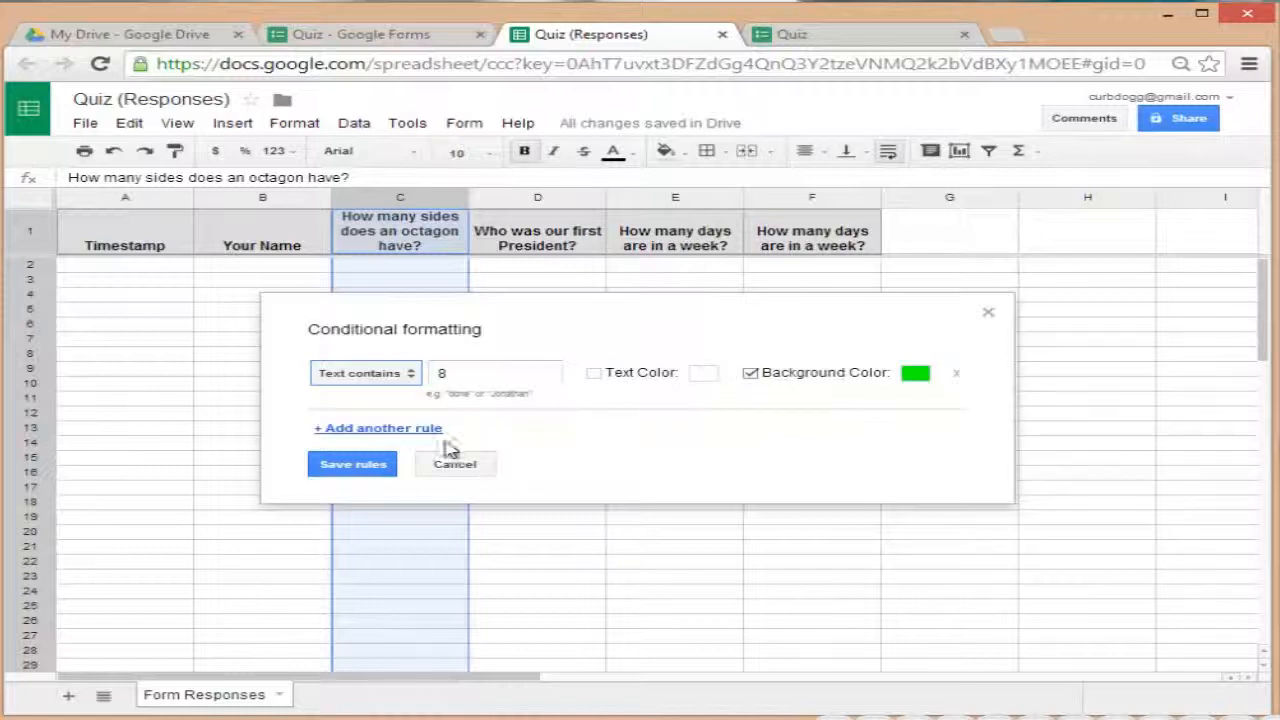
click(362, 470)
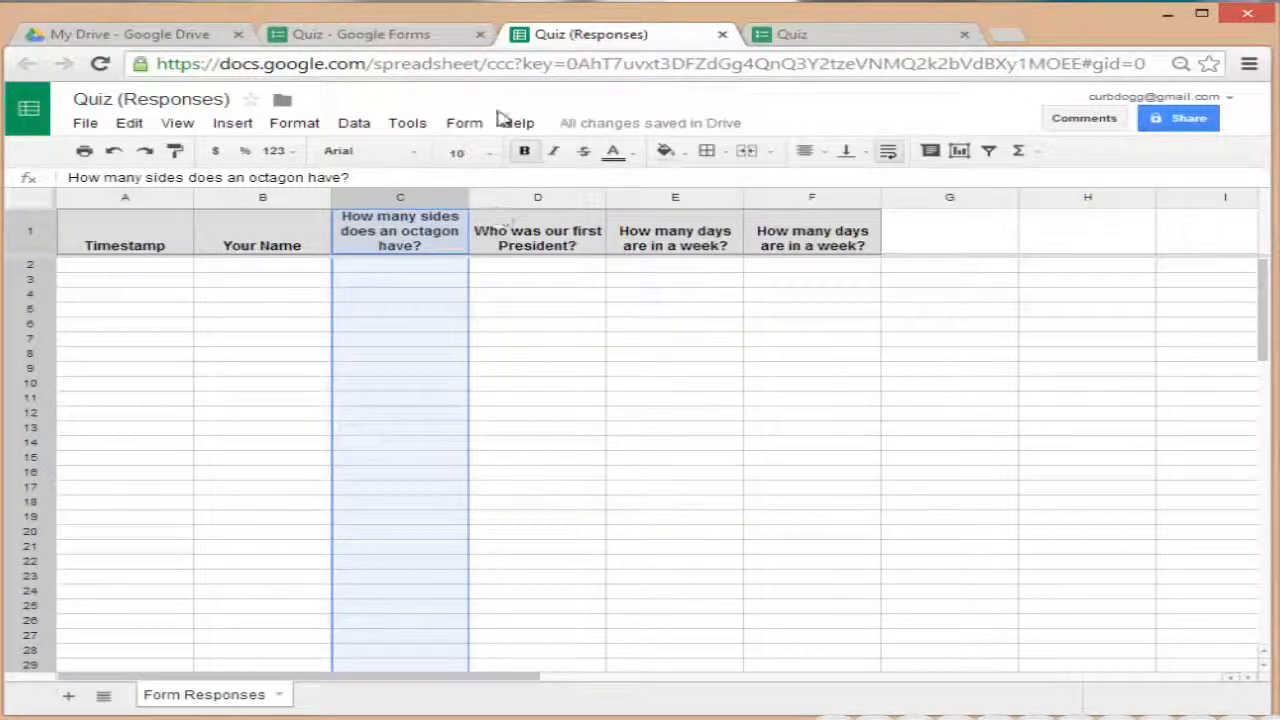
Add a second rule to the octagon question's column giving cells whose text does not contain 8 a red background, and save the rules.
click(852, 34)
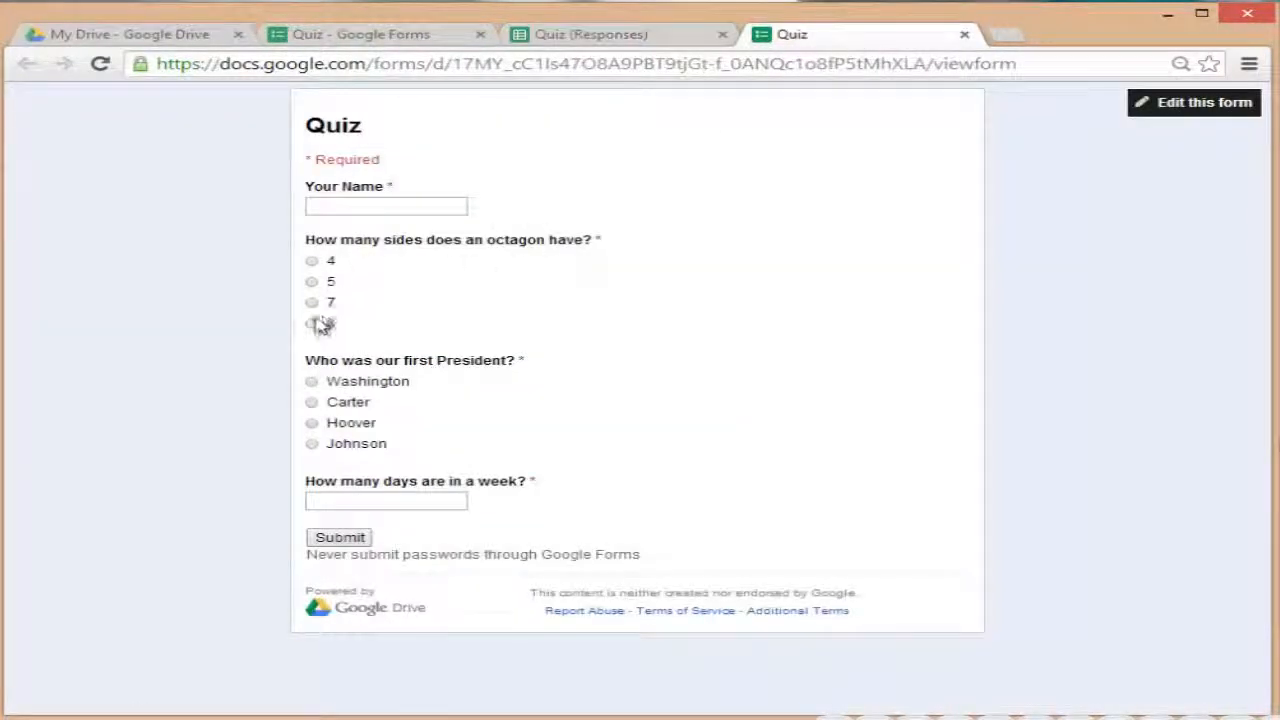
click(622, 36)
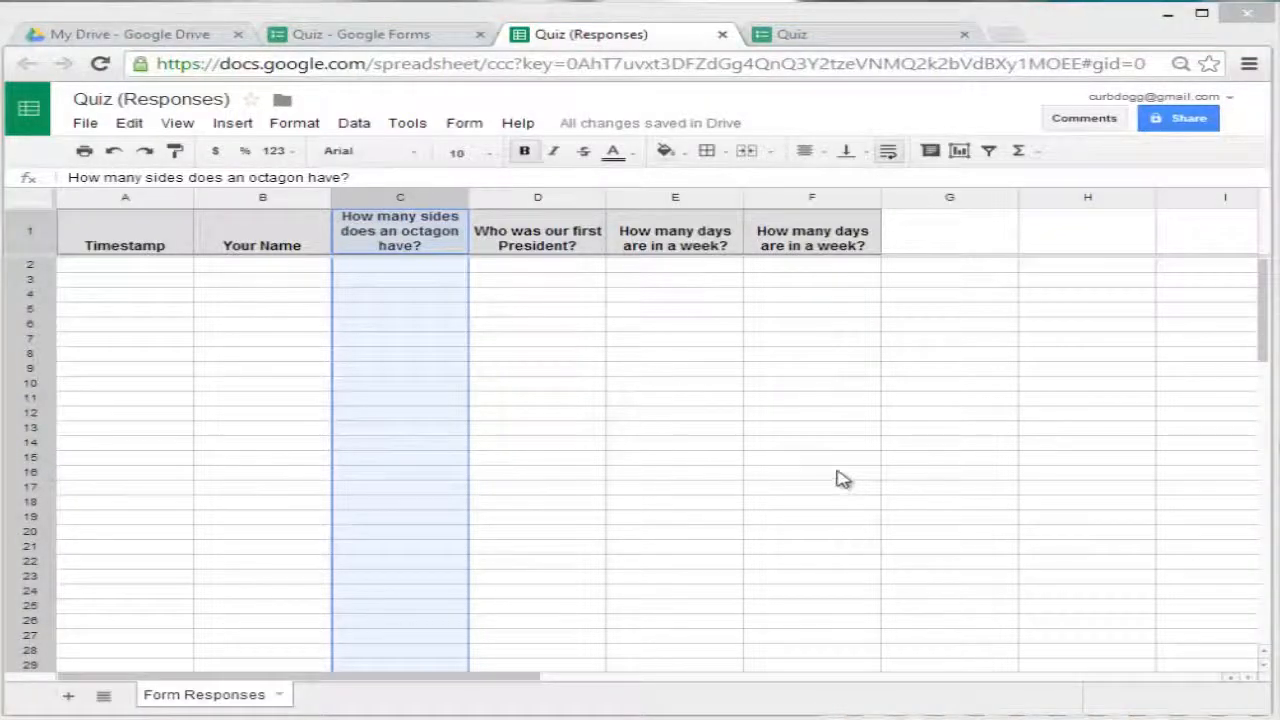
right_click(421, 203)
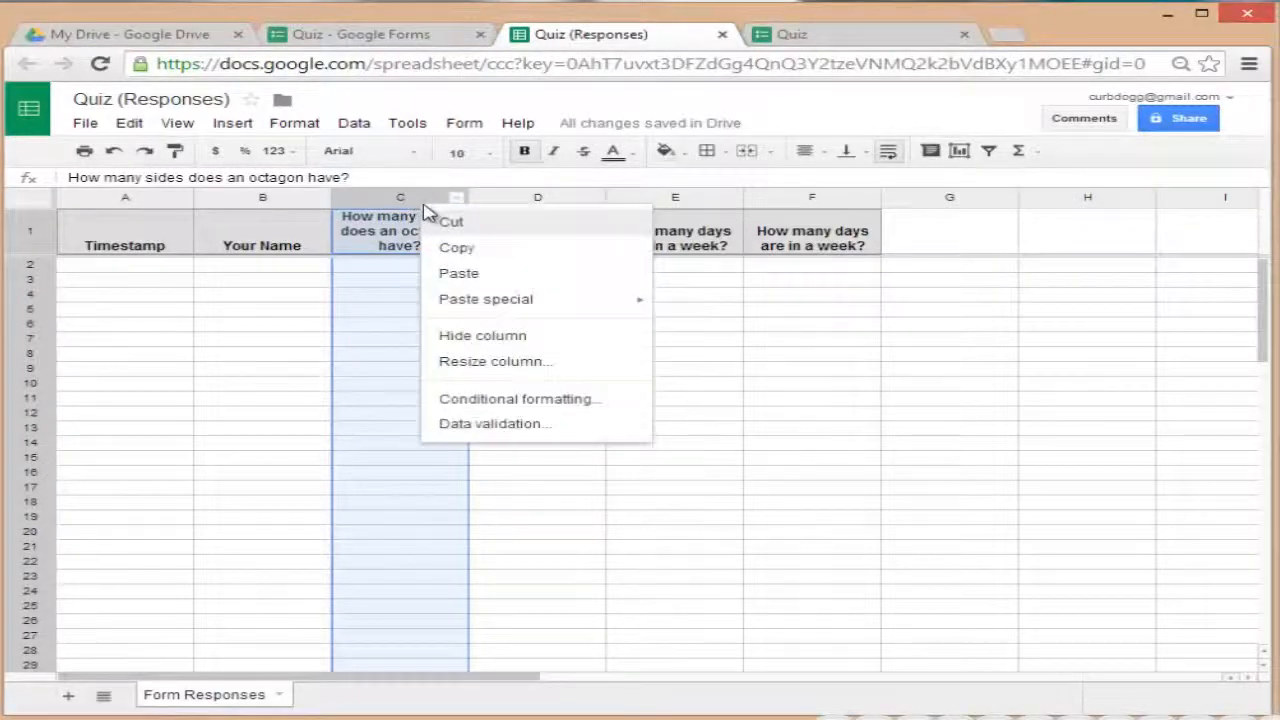
click(509, 400)
click(393, 433)
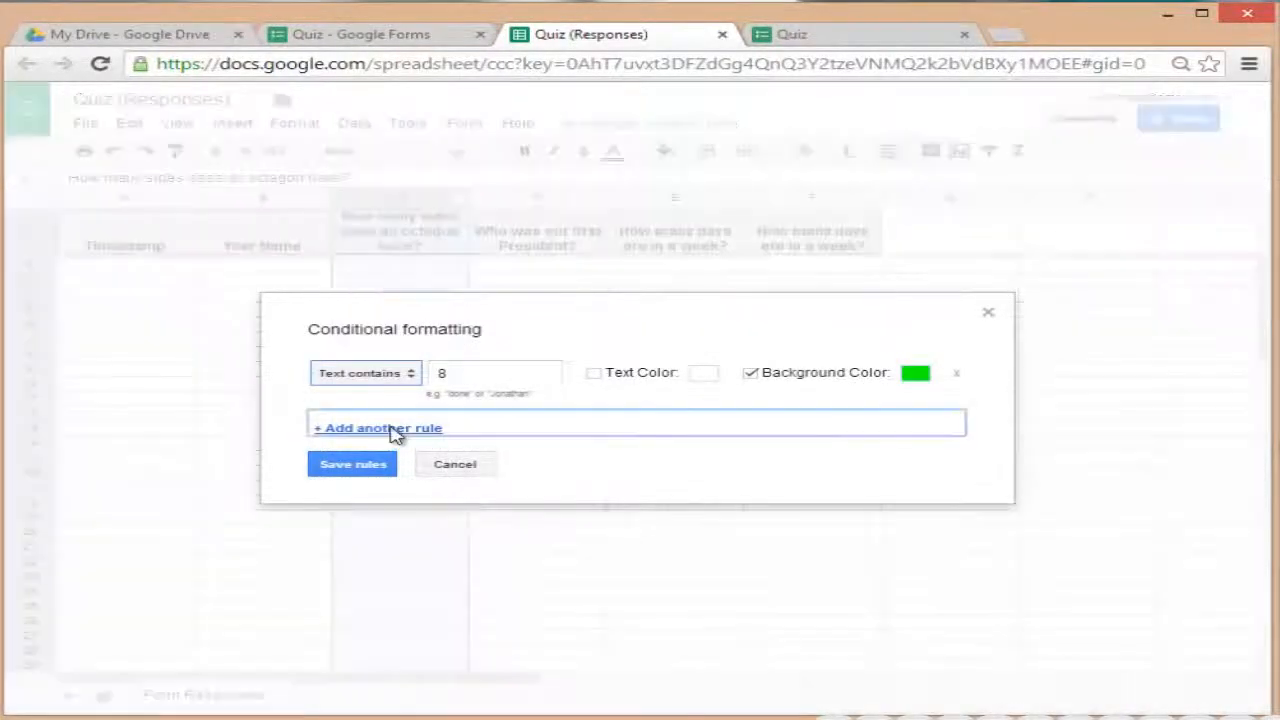
click(413, 435)
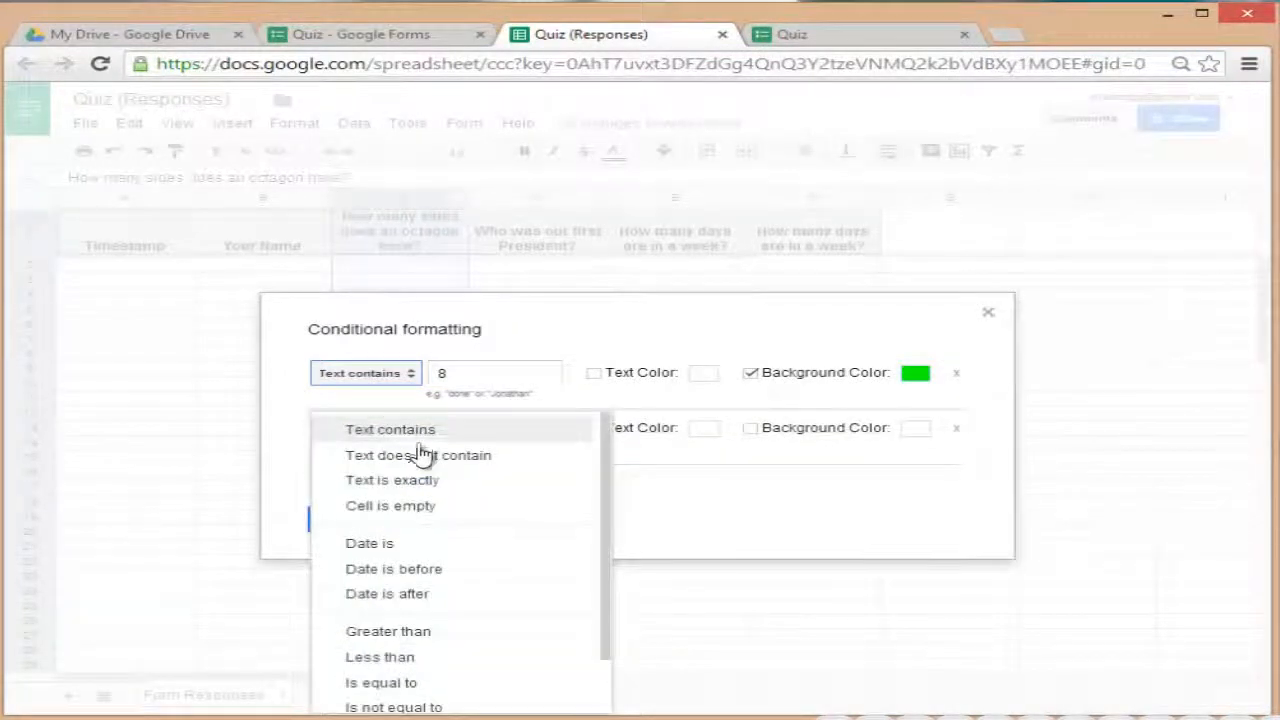
click(423, 456)
click(533, 427)
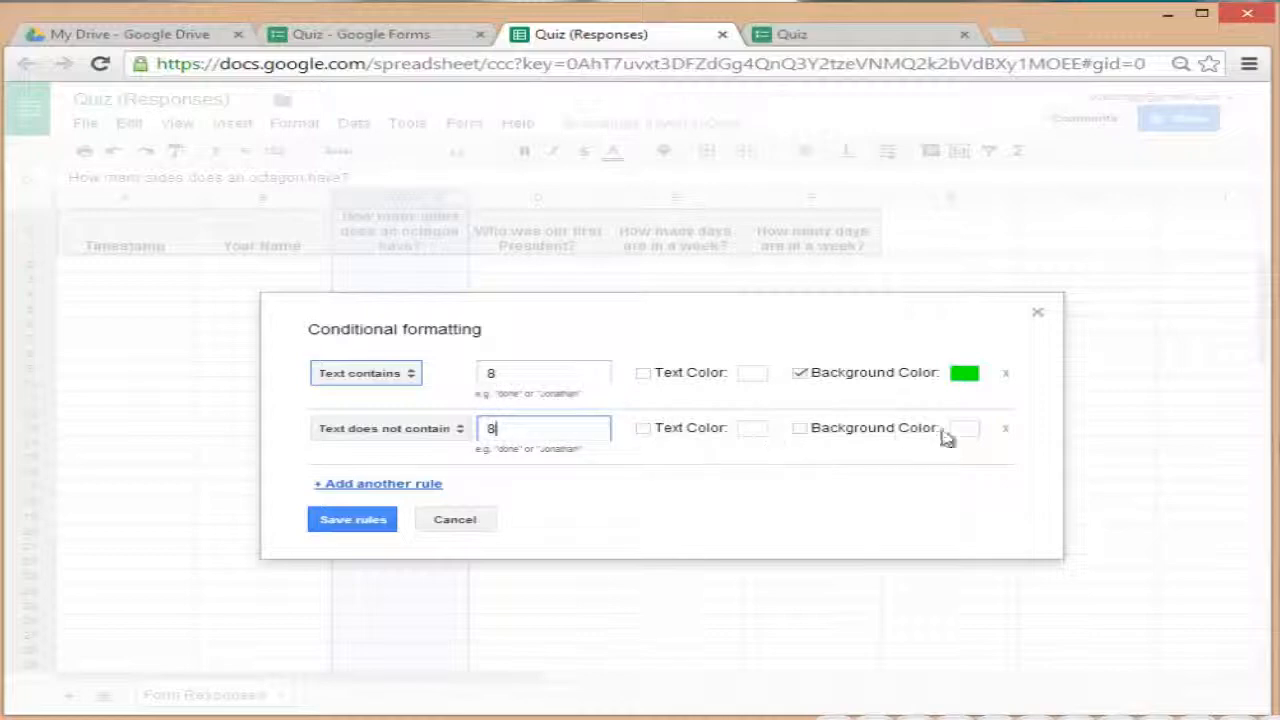
click(799, 432)
click(997, 480)
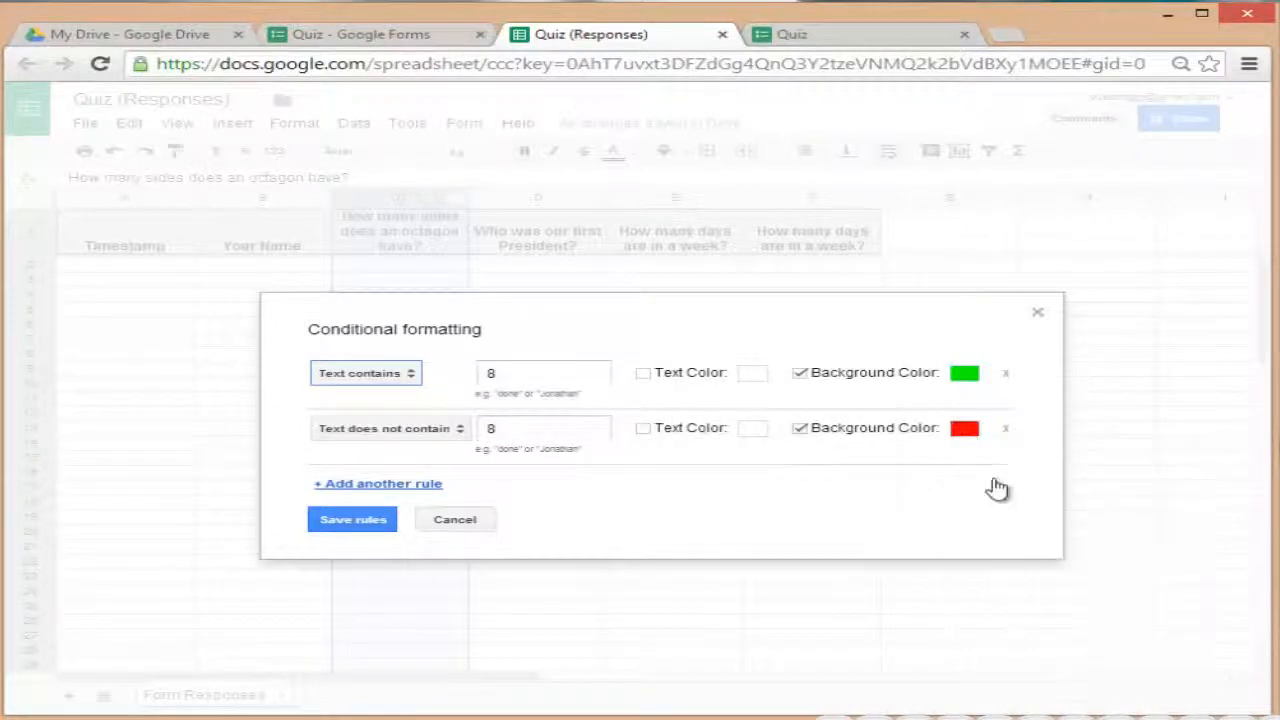
click(371, 522)
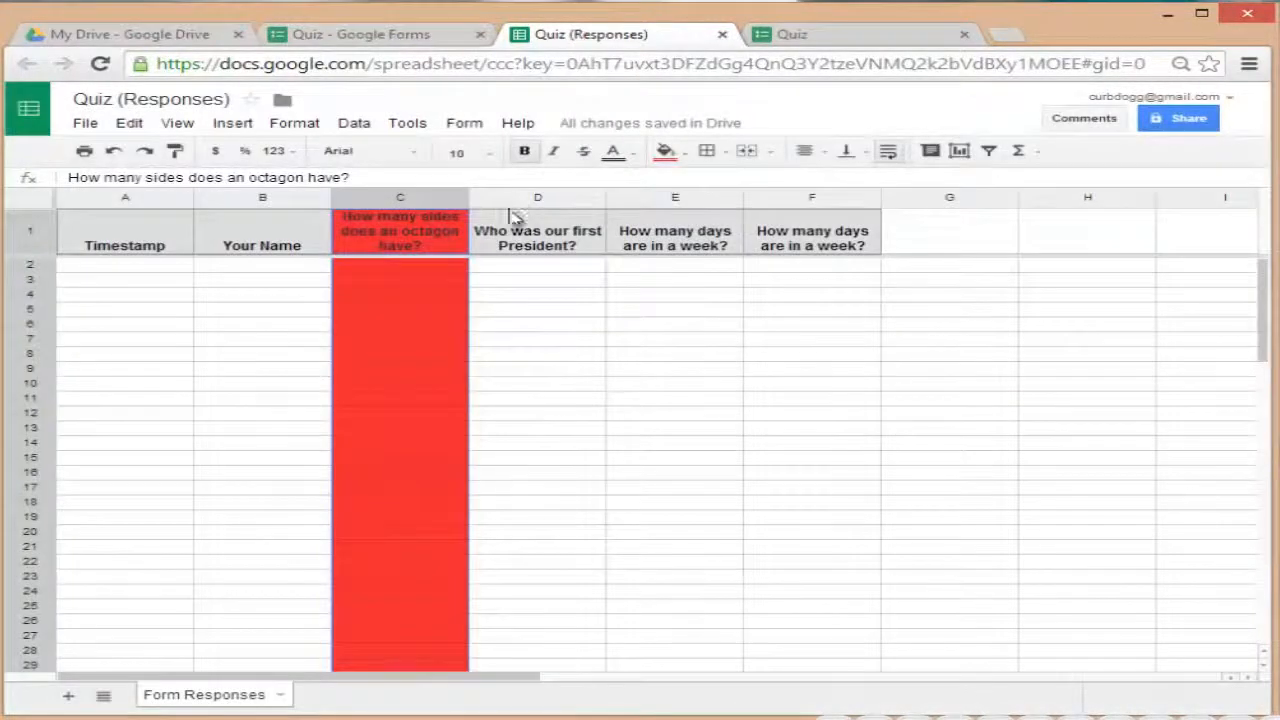
Add a conditional formatting rule to the President question's column giving cells whose text contains Washington a green background, and save it.
click(561, 206)
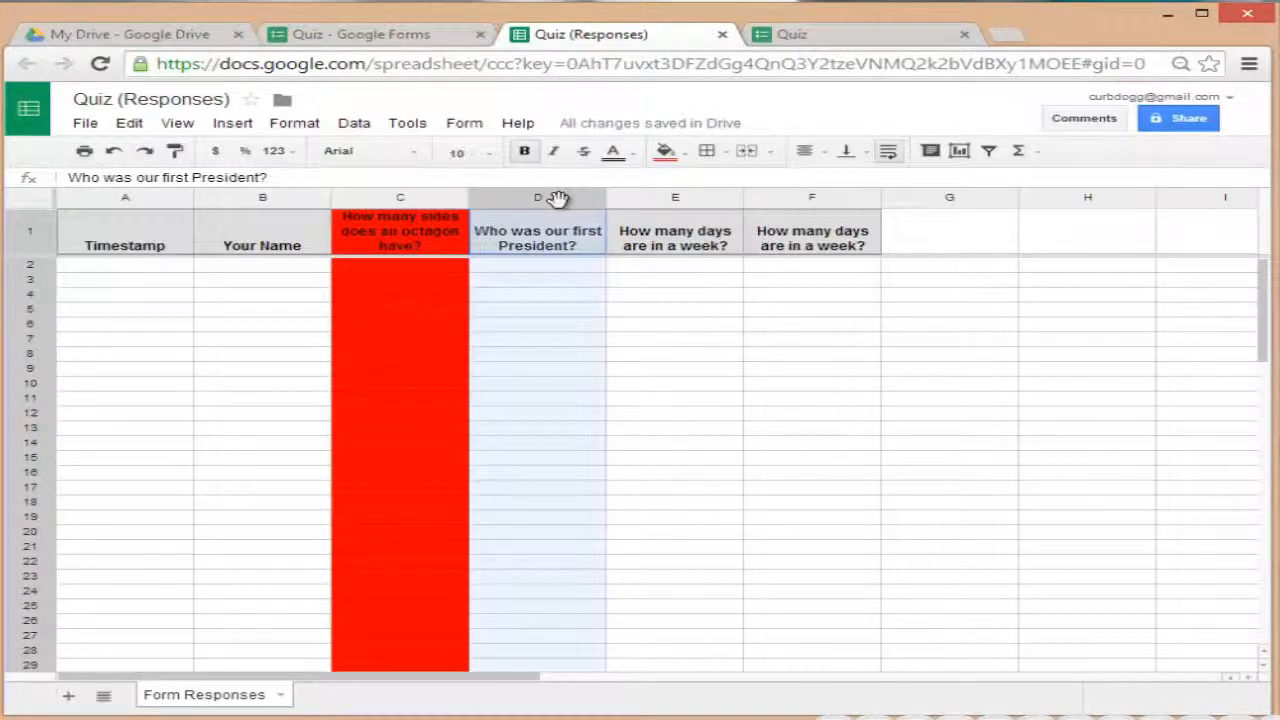
right_click(560, 202)
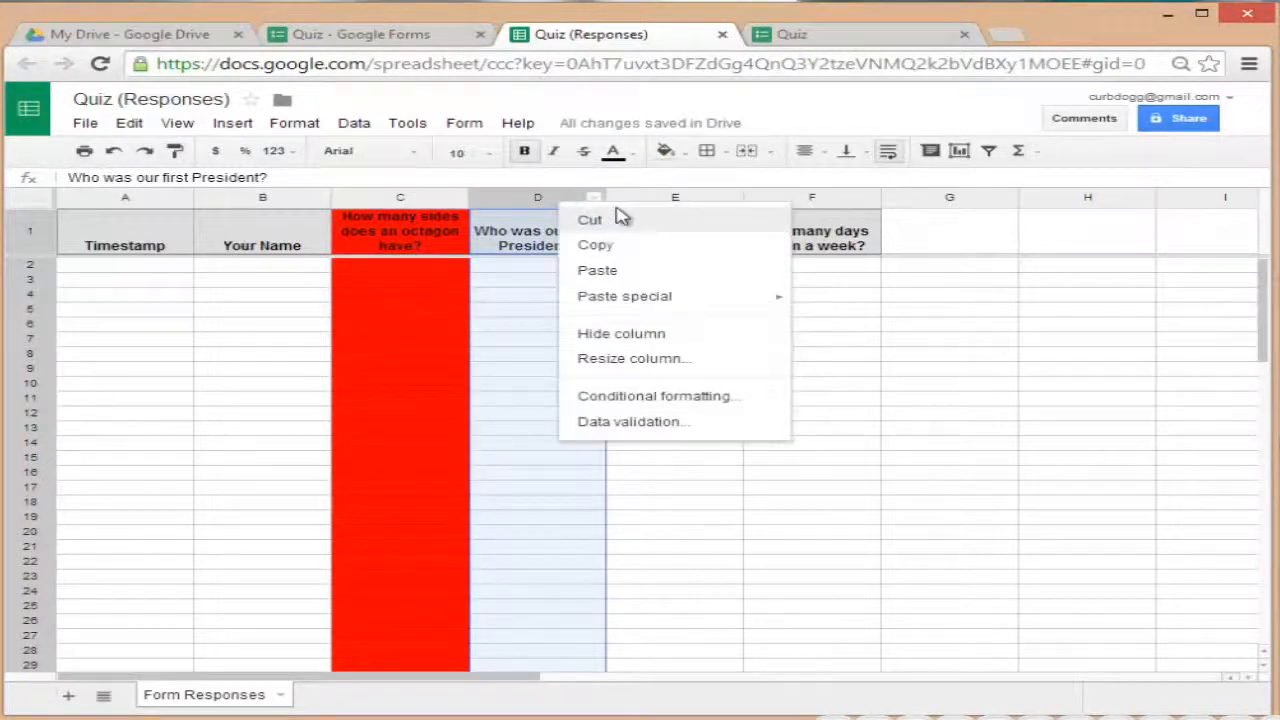
click(725, 398)
click(479, 372)
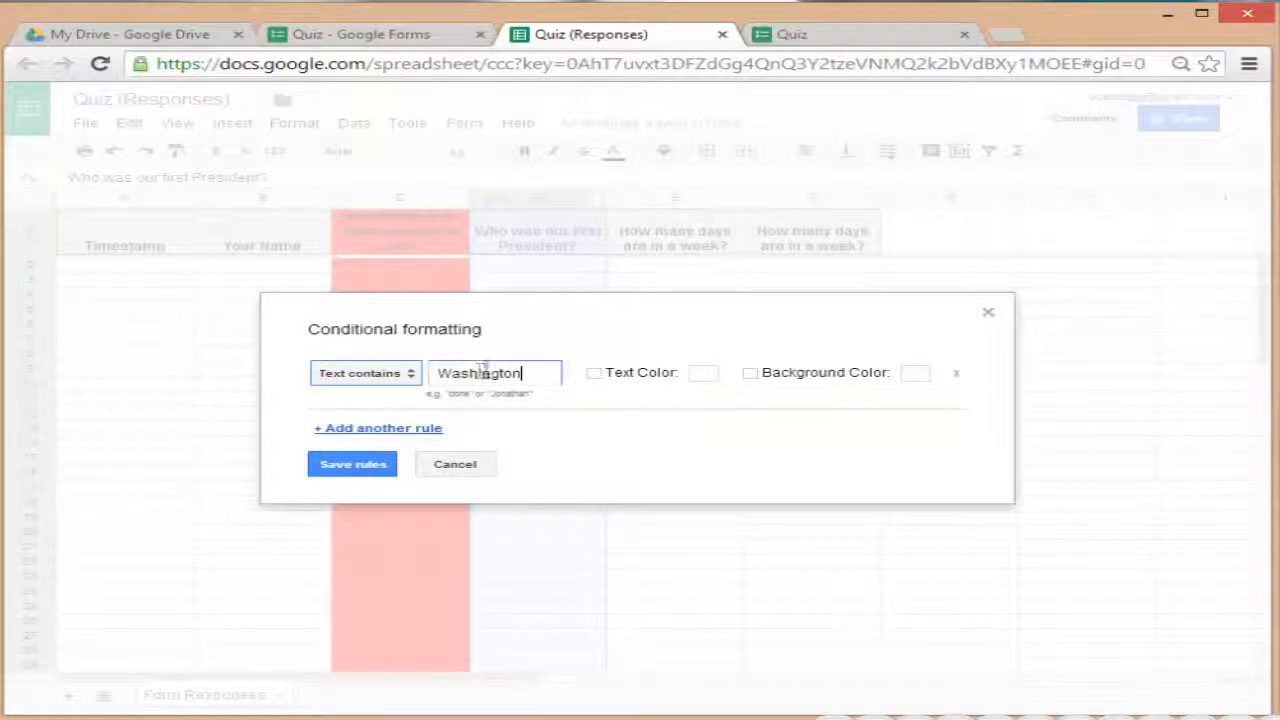
click(750, 373)
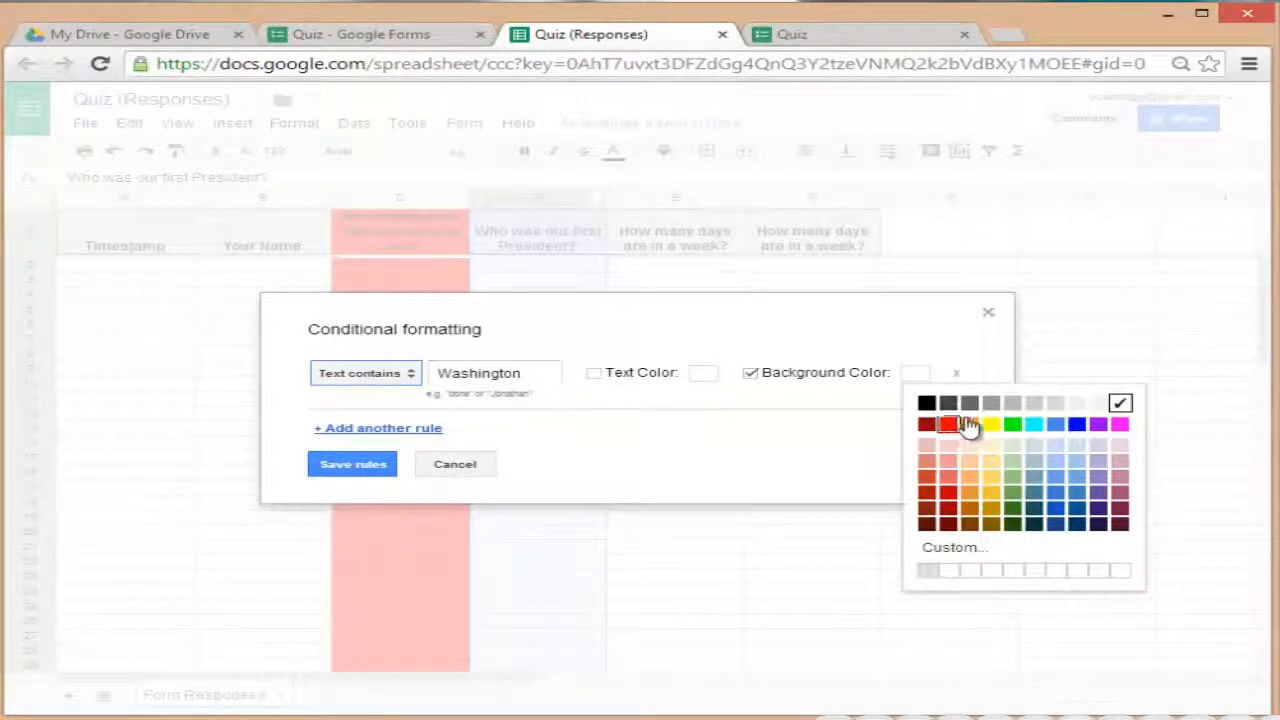
click(1006, 422)
click(352, 464)
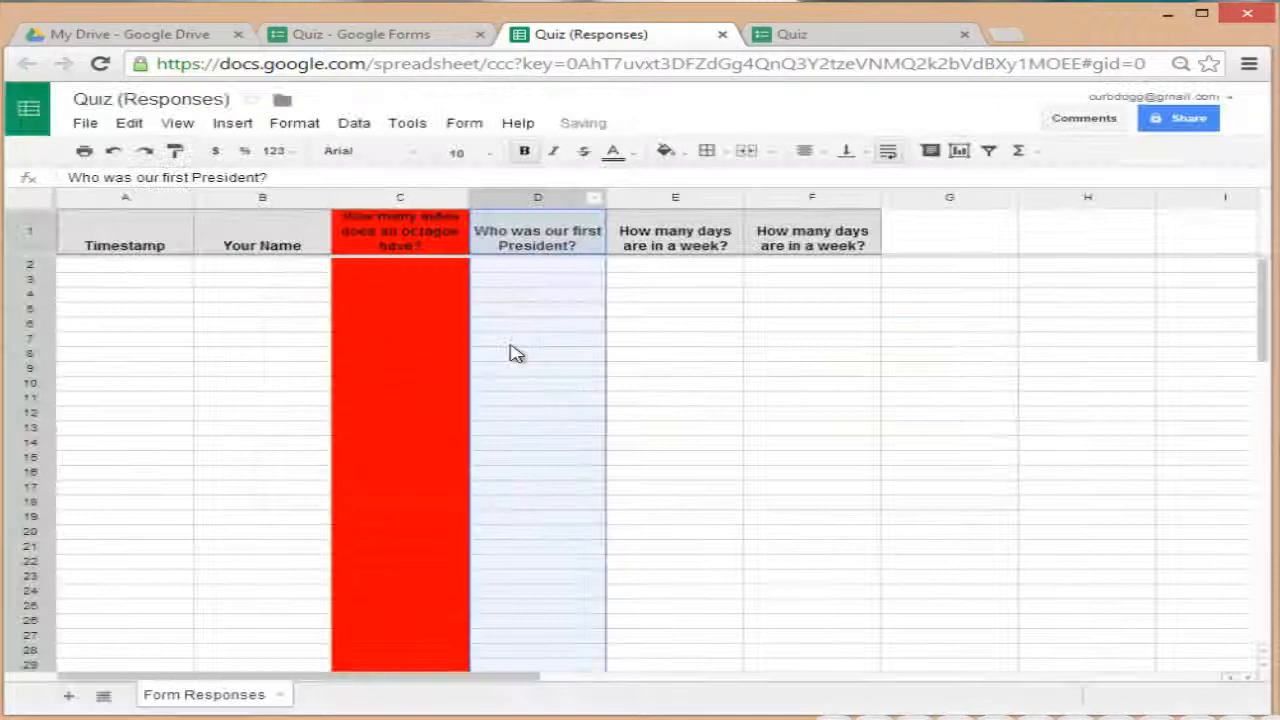
Add a second rule to the President column giving cells whose text does not contain Washington a red background, and save the rules.
right_click(532, 216)
click(614, 400)
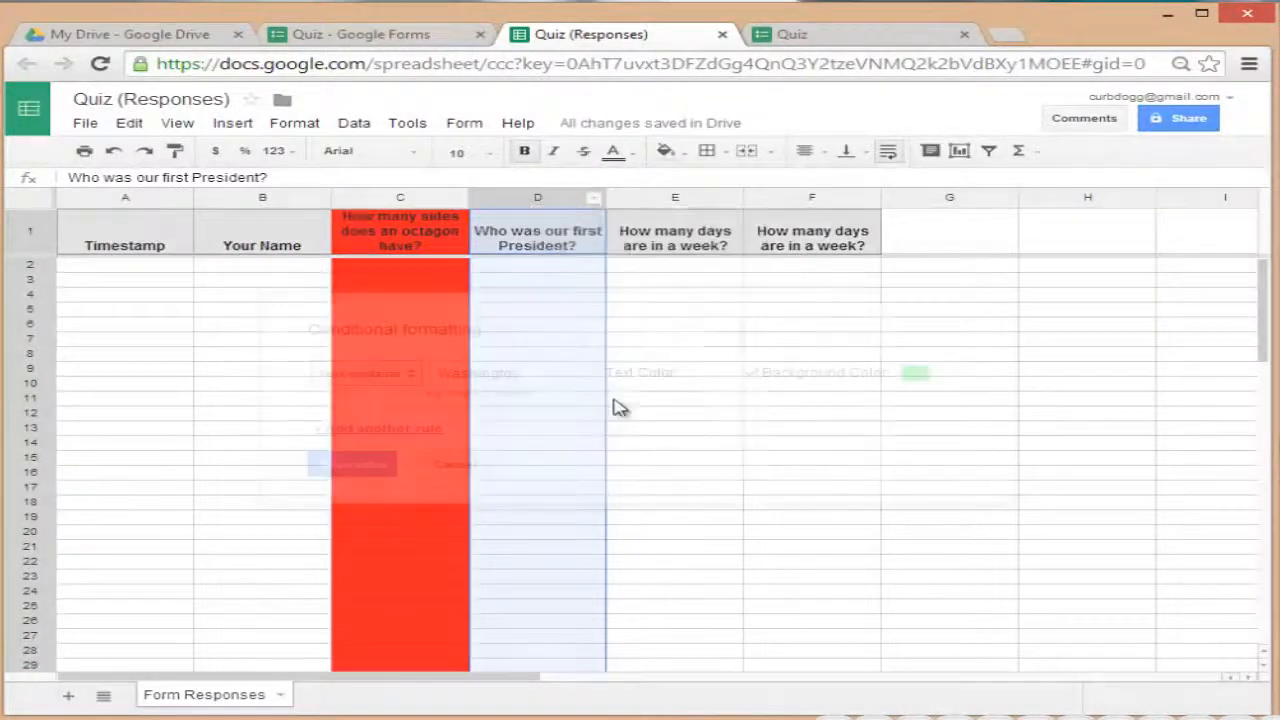
click(386, 428)
click(350, 429)
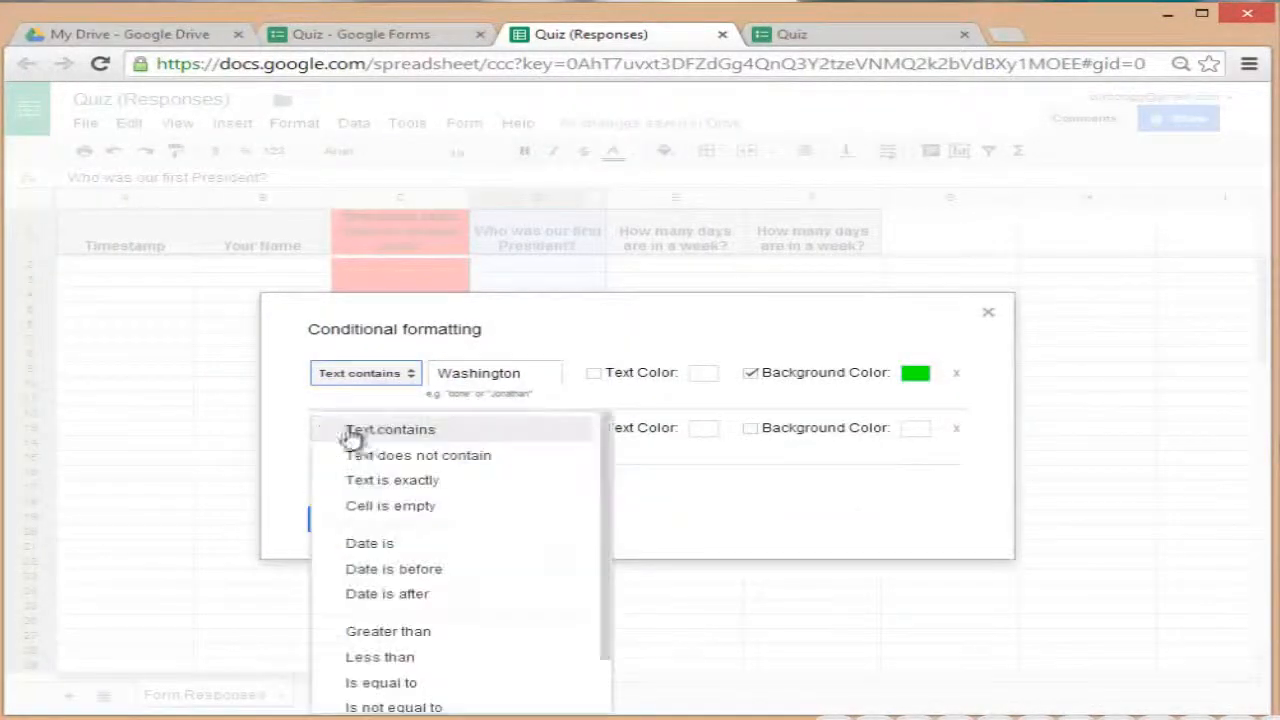
click(360, 456)
click(586, 425)
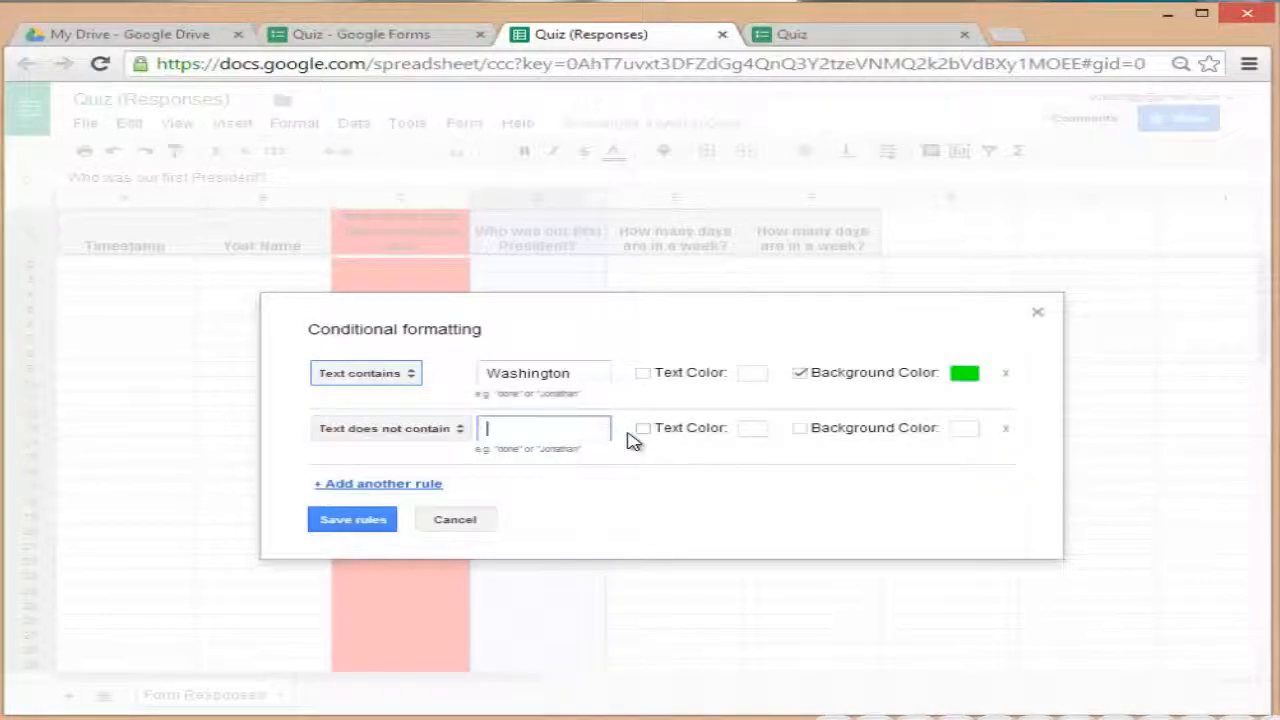
click(800, 428)
click(988, 482)
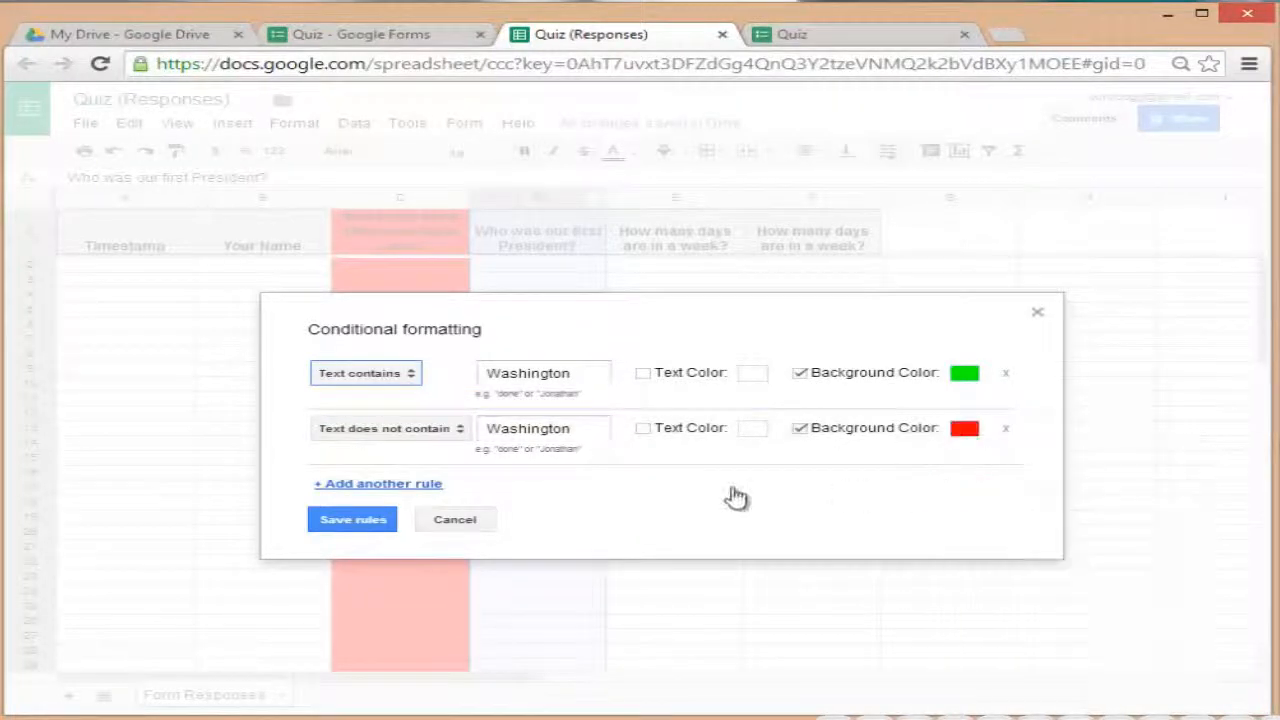
click(343, 522)
Hide column E, the first of the two duplicate "How many days are in a week?" columns.
click(680, 200)
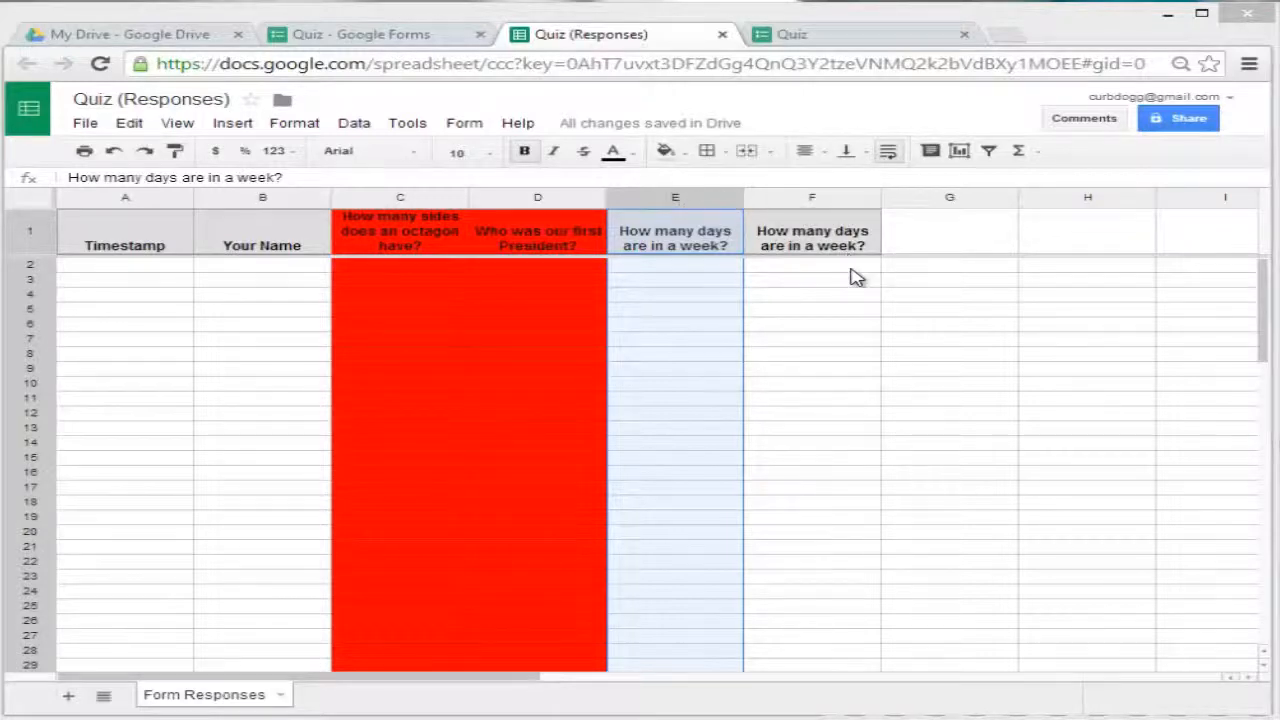
right_click(680, 197)
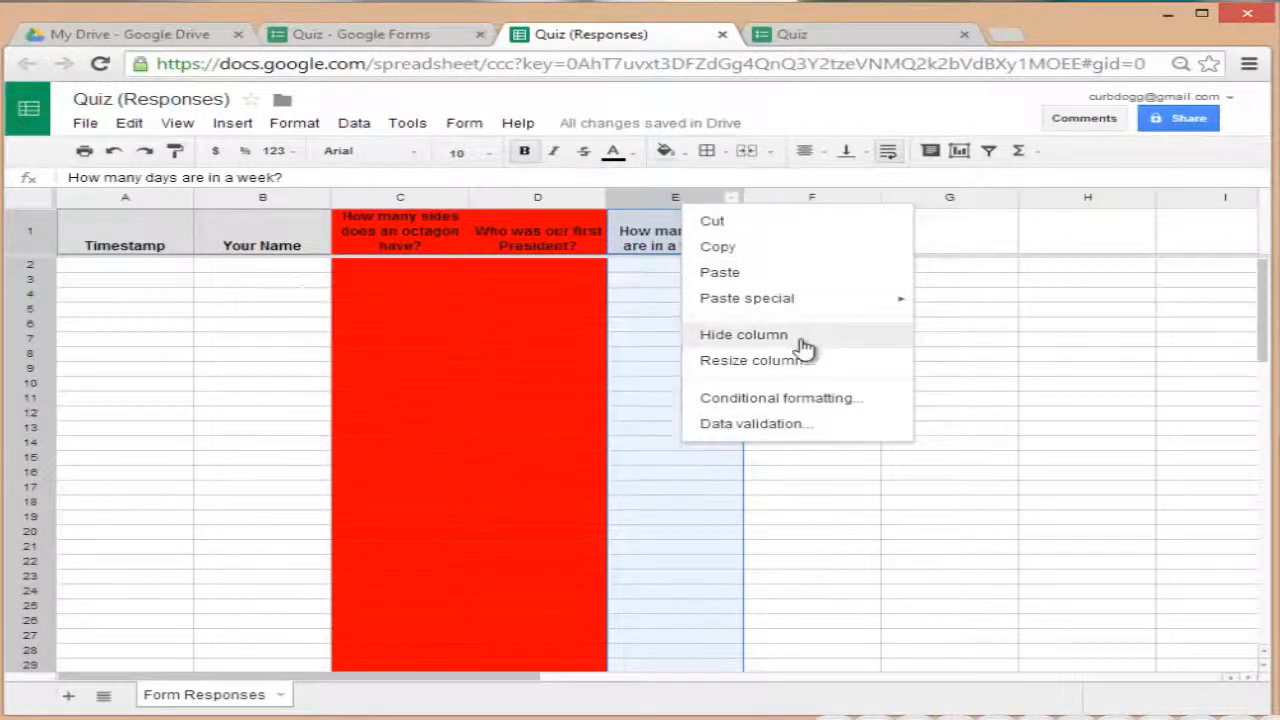
click(743, 335)
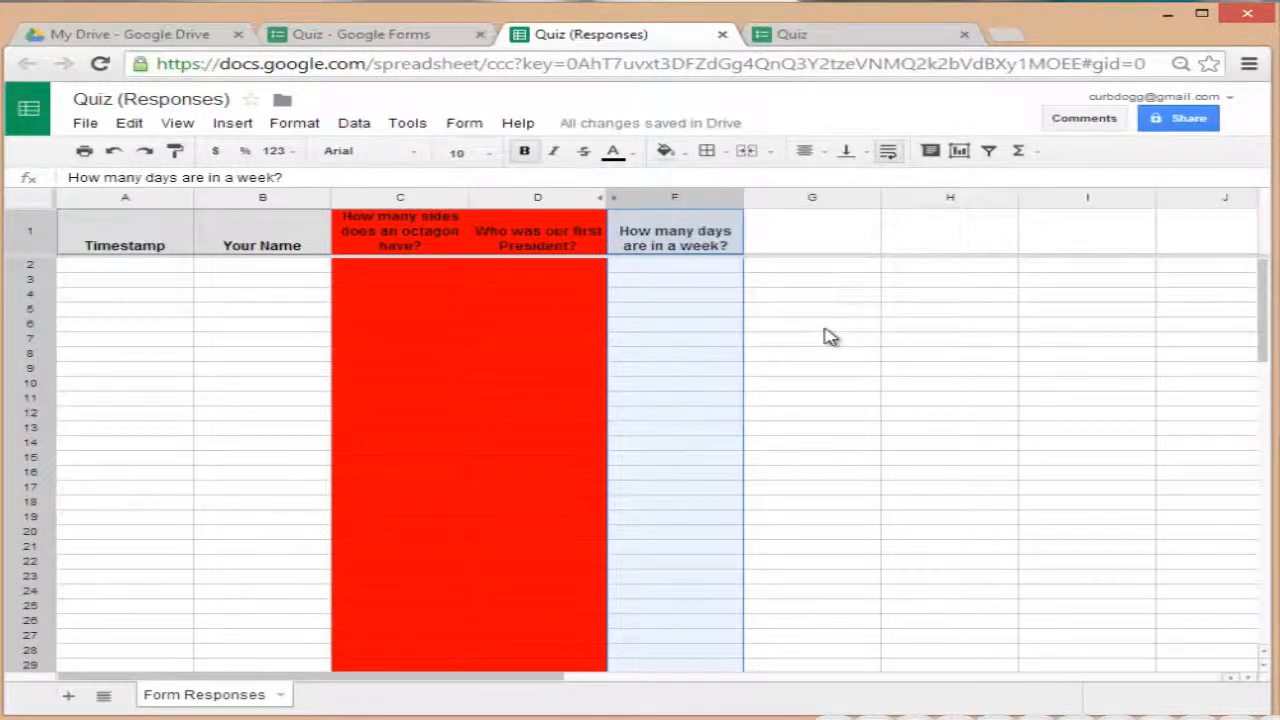
Create a conditional formatting rule for column F giving cells whose text contains 7 a green background.
click(662, 265)
right_click(703, 205)
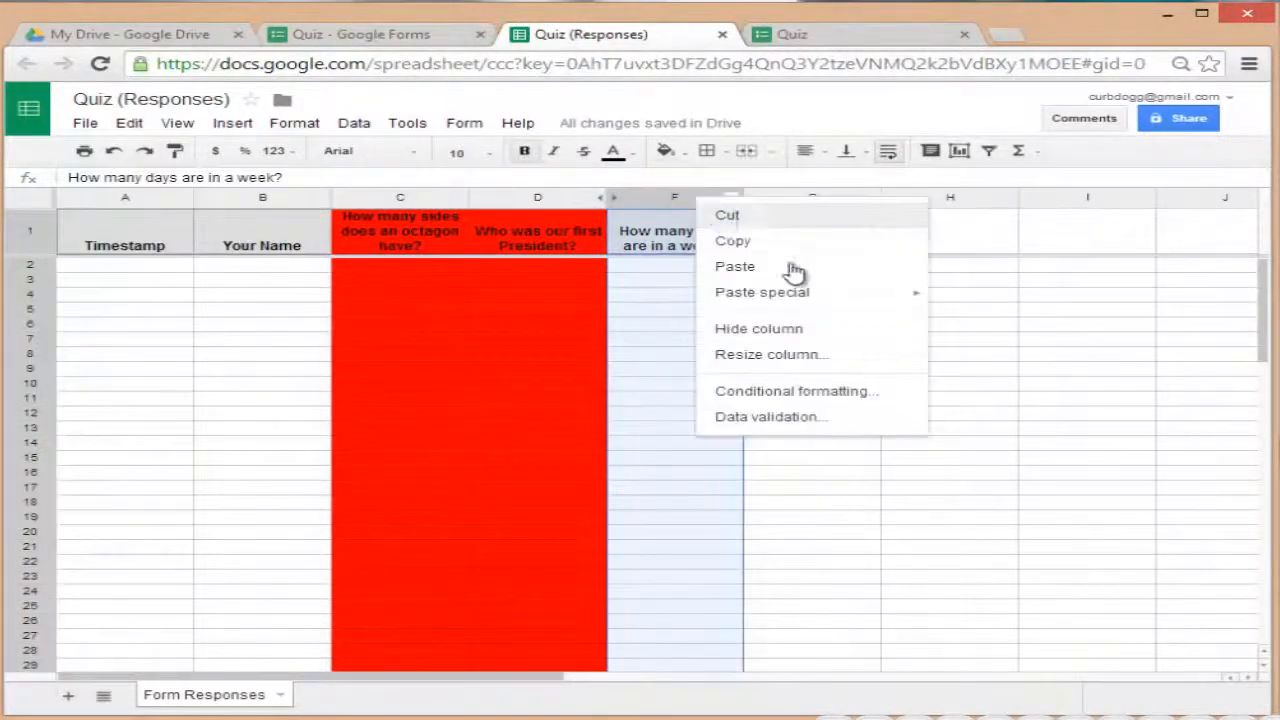
click(834, 397)
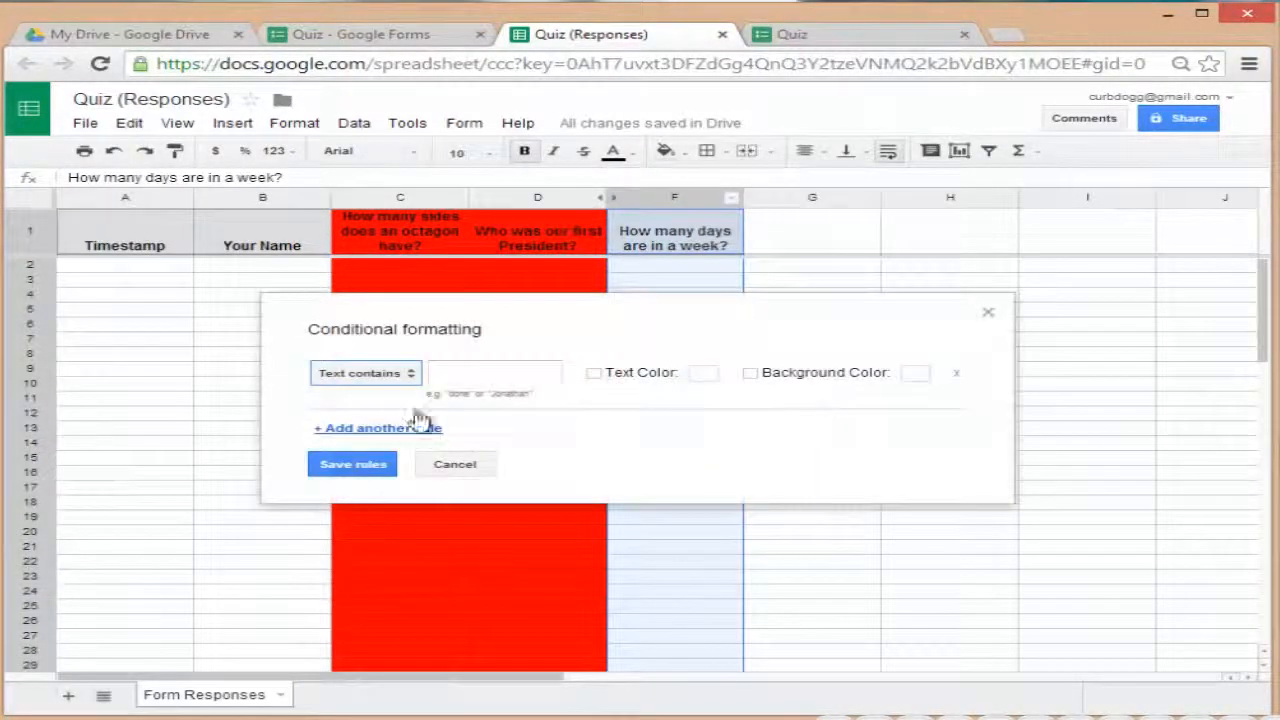
click(486, 374)
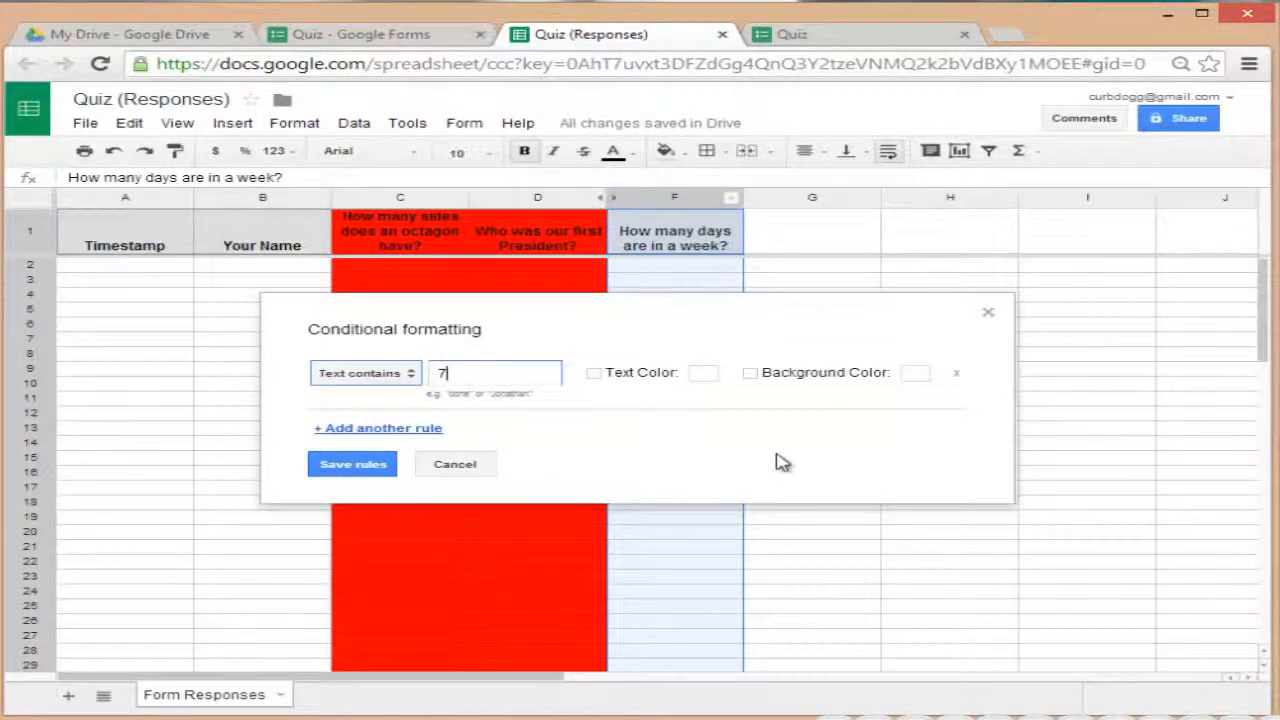
click(755, 374)
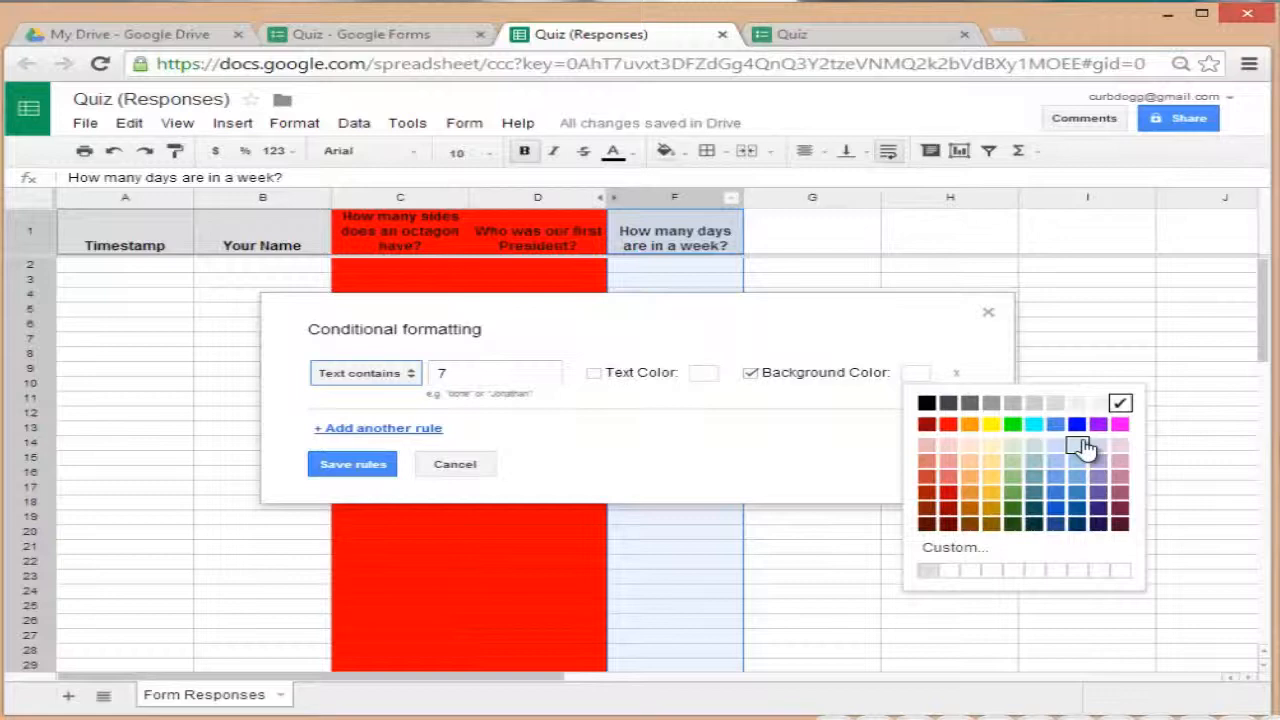
click(1013, 424)
Add a second rule for column F giving cells whose text contains Seven a green background.
click(381, 432)
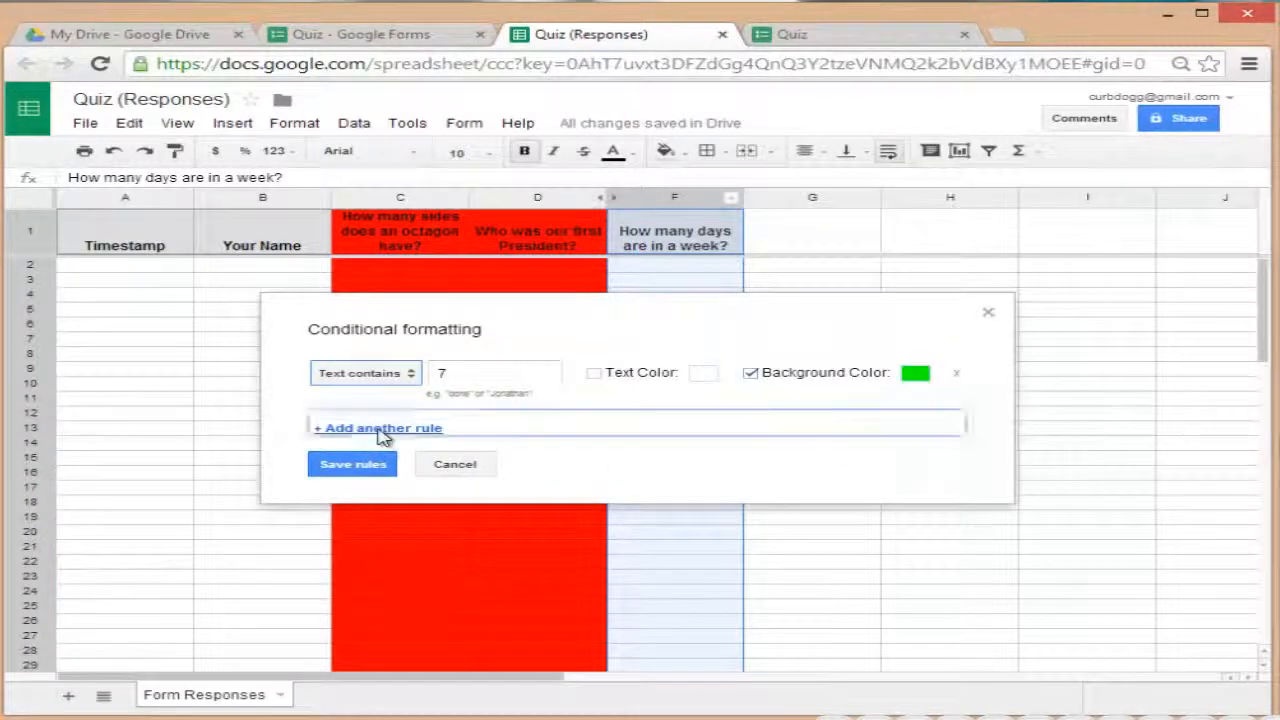
click(466, 426)
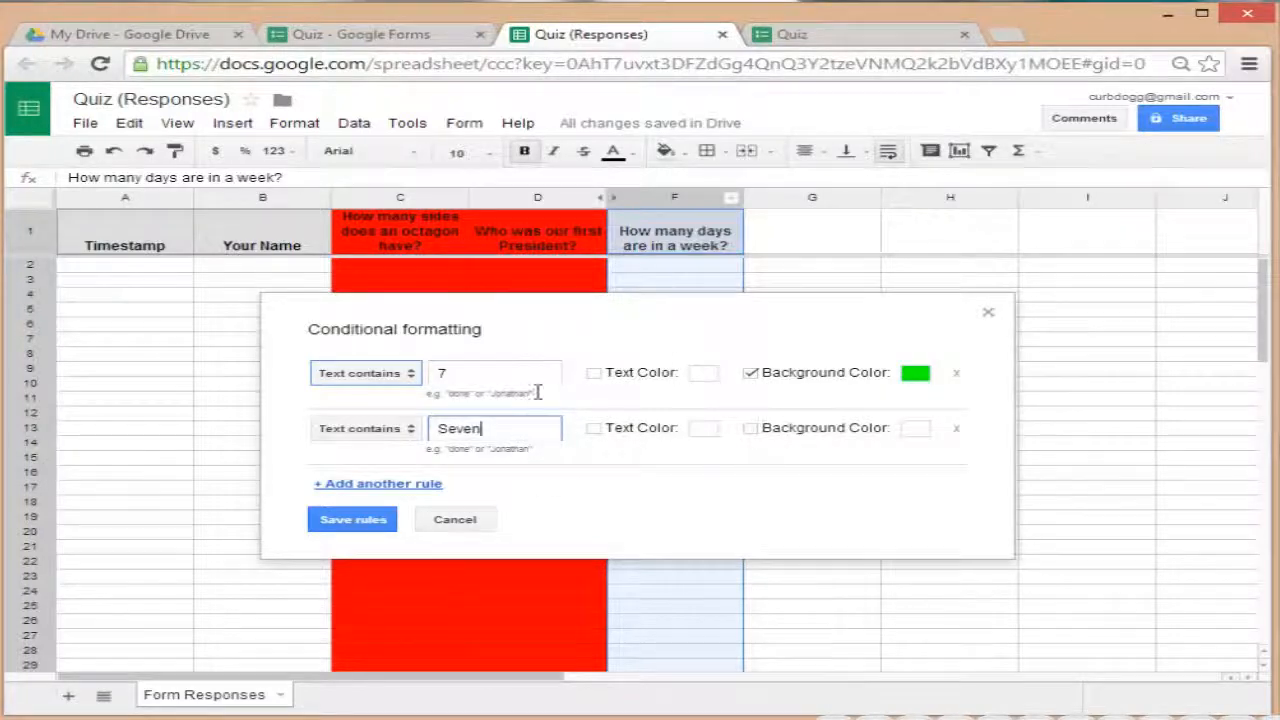
click(758, 434)
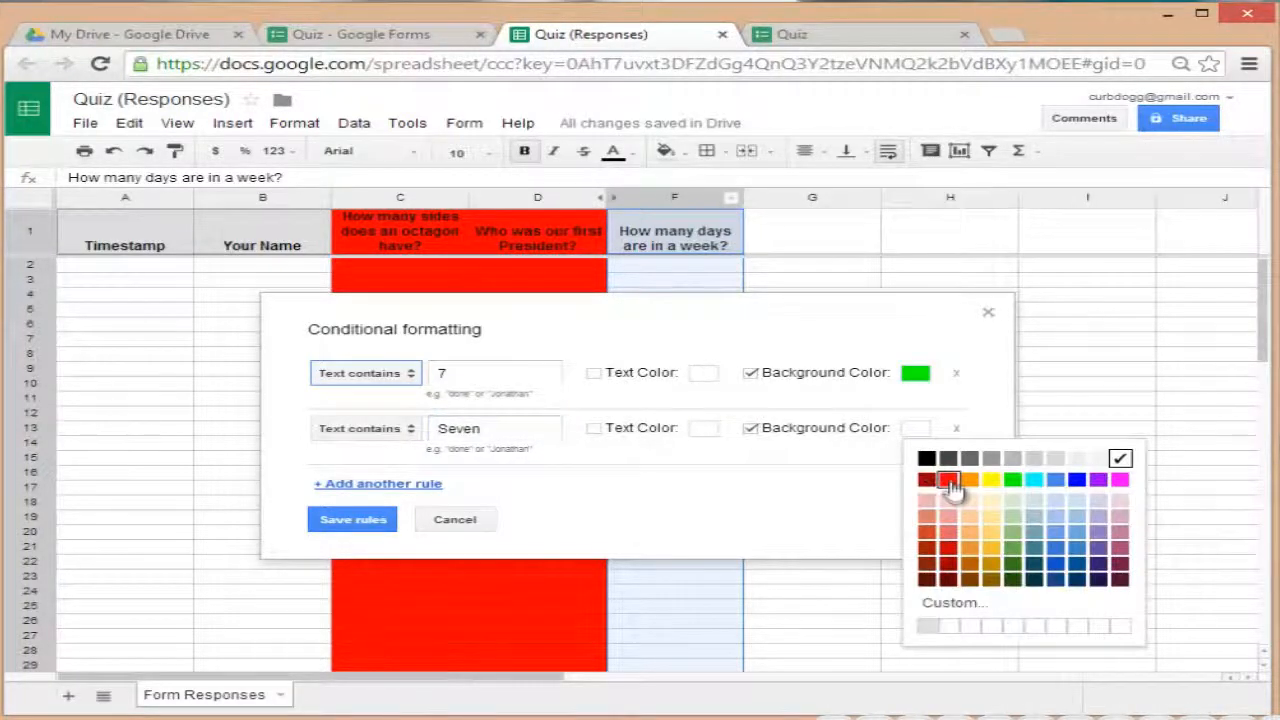
click(1012, 480)
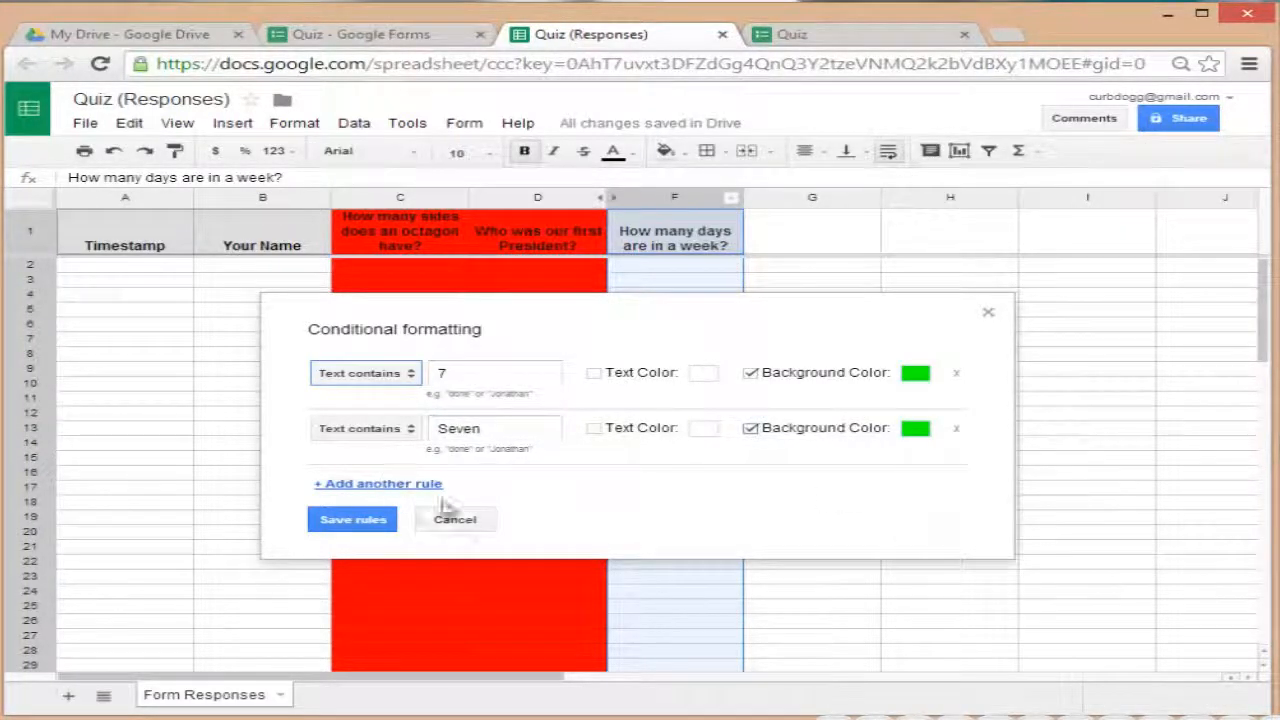
Add a third rule for column F giving cells whose text does not contain '7' or 'Seven' a red background, and save the rules.
click(395, 483)
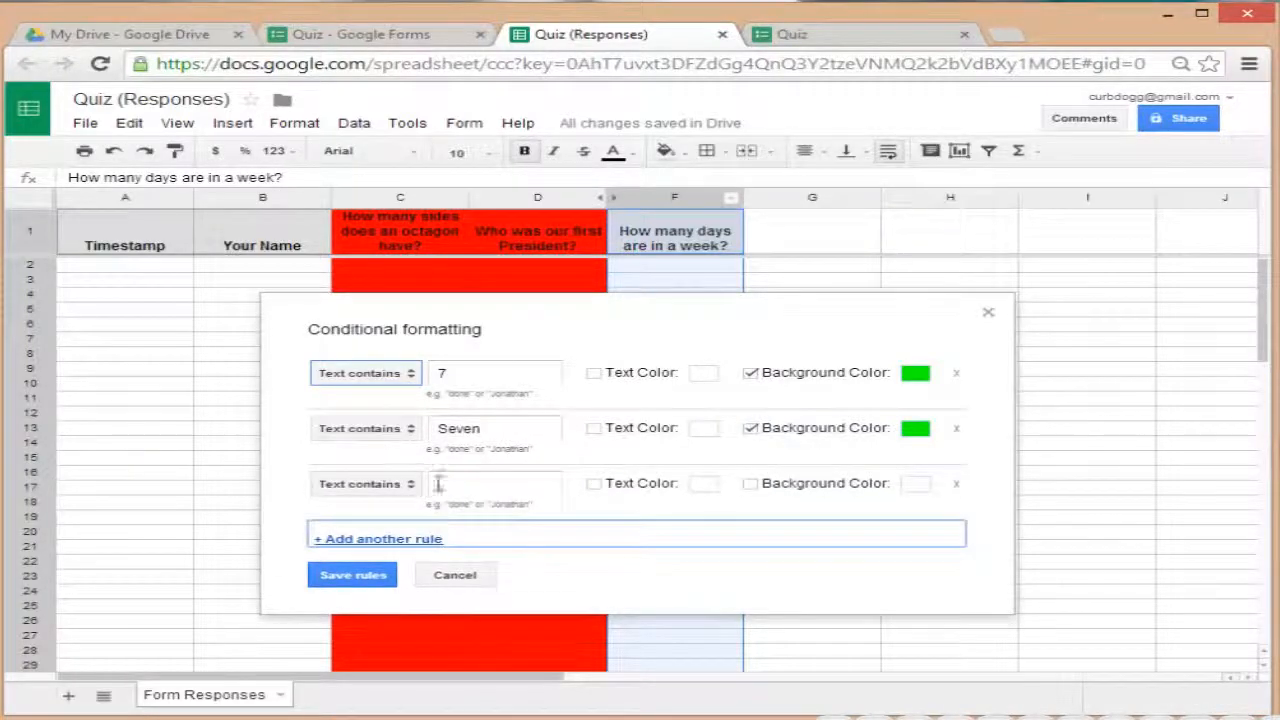
click(394, 486)
click(403, 511)
click(508, 486)
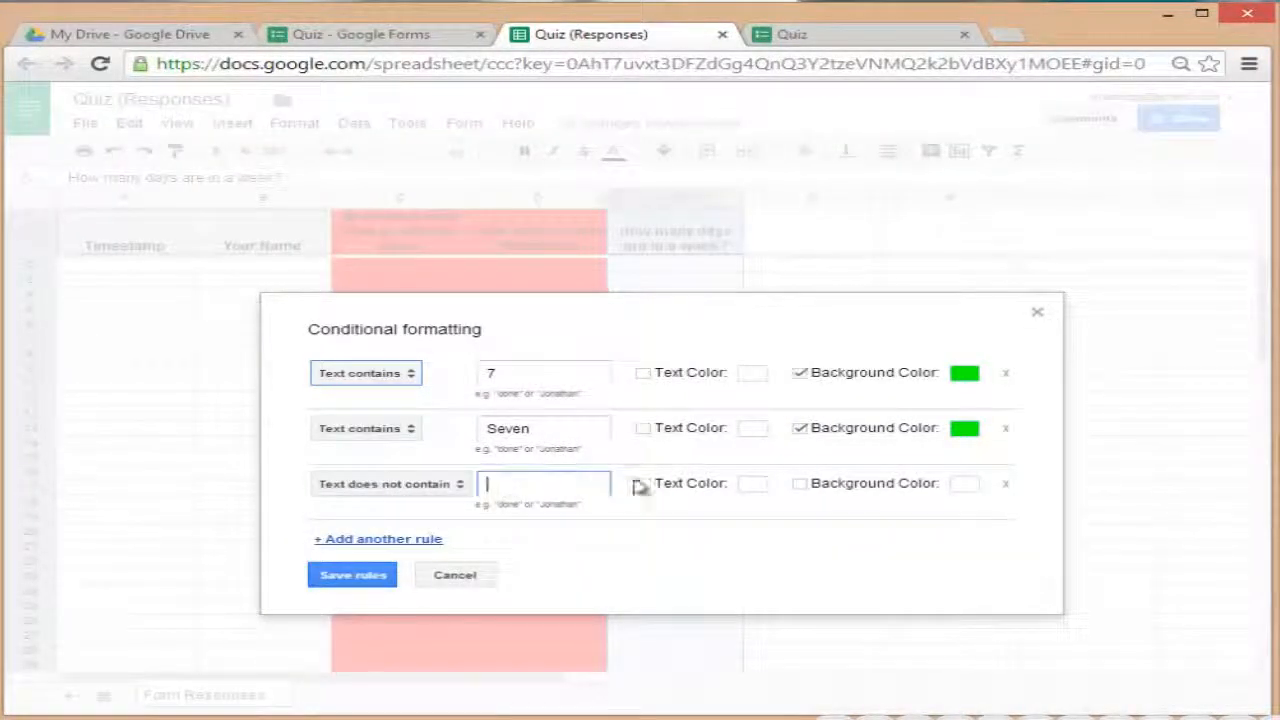
text(7' or 'Seven)
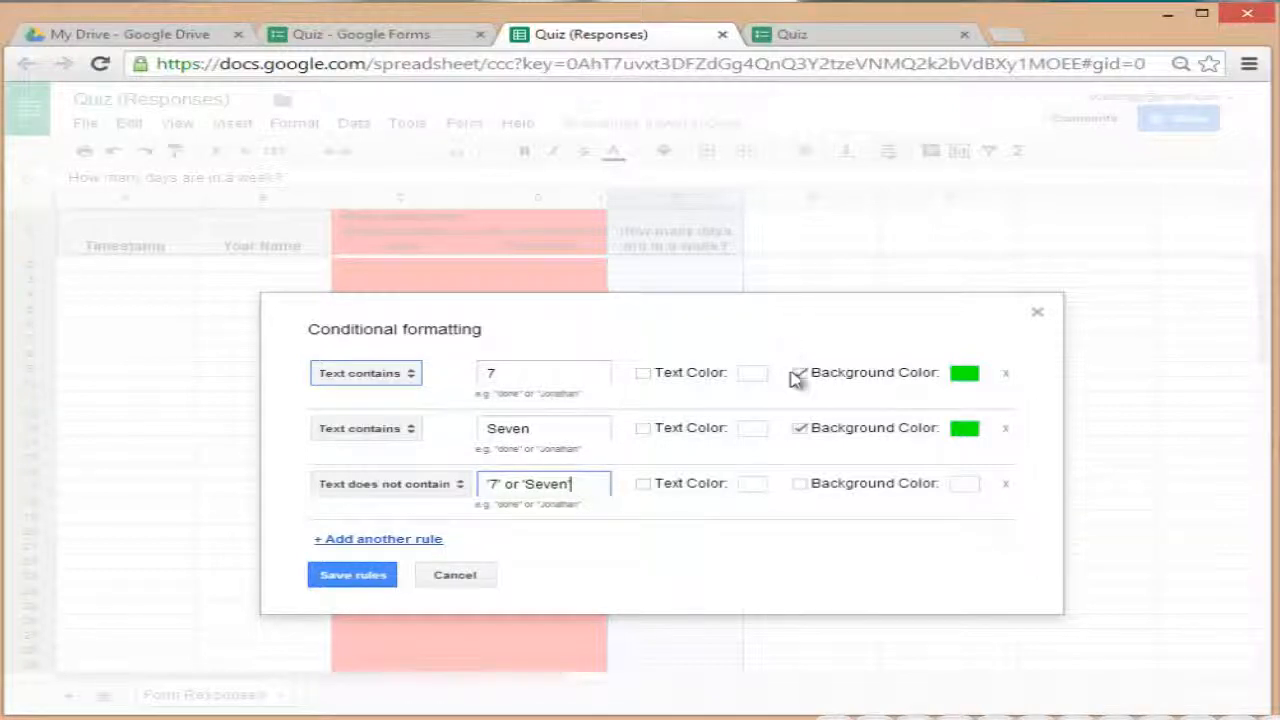
click(958, 486)
click(1008, 532)
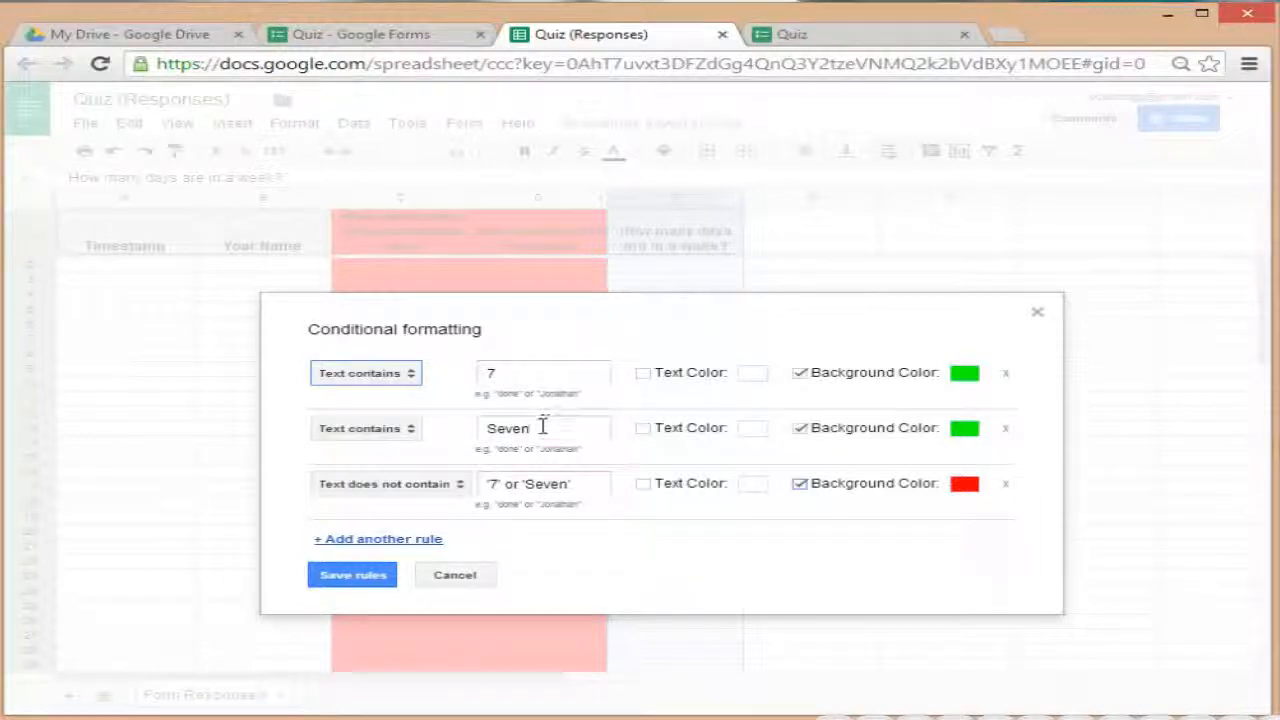
click(356, 578)
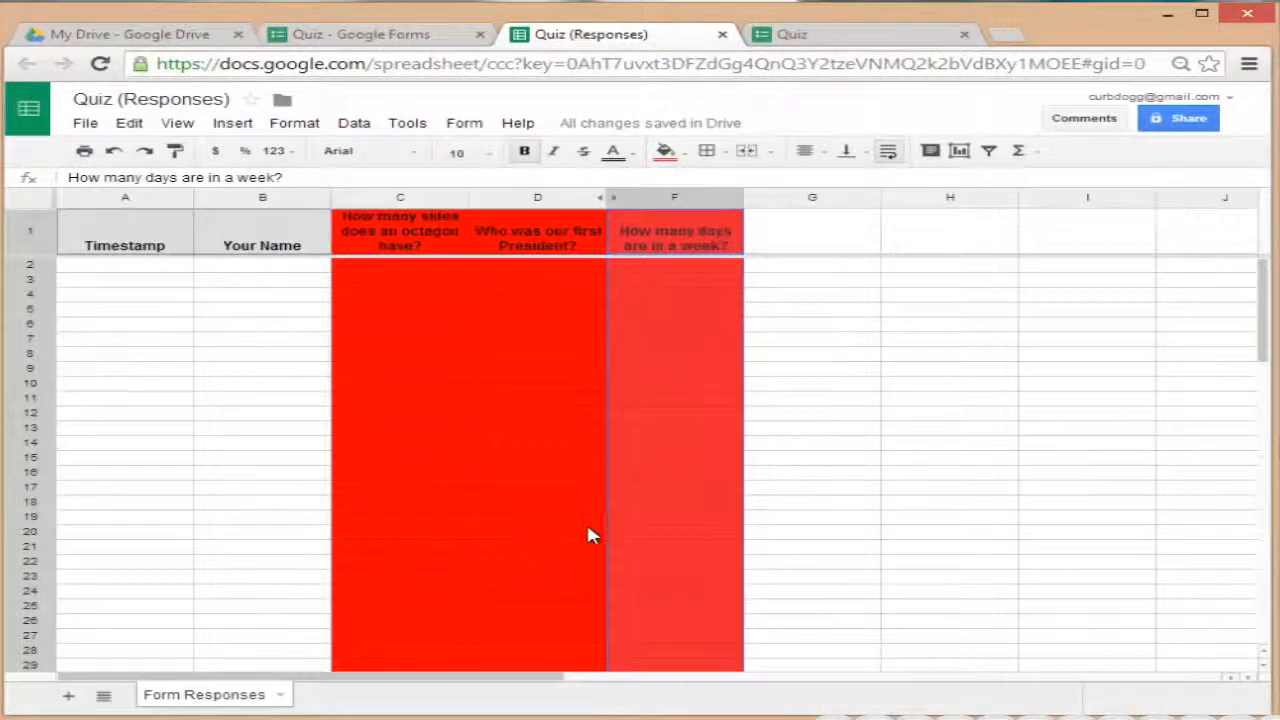
click(916, 500)
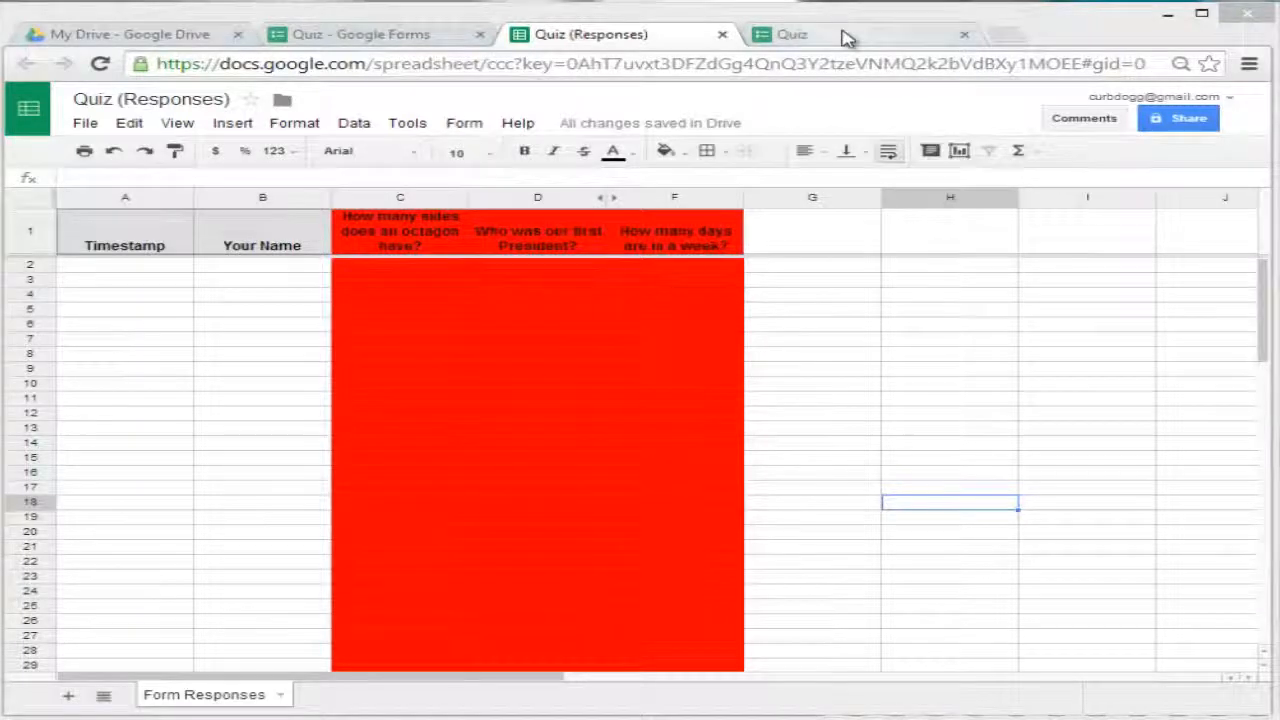
Fill in the live quiz with a respondent's first name and the answers 8, Washington and 7, and submit it.
click(880, 34)
click(424, 207)
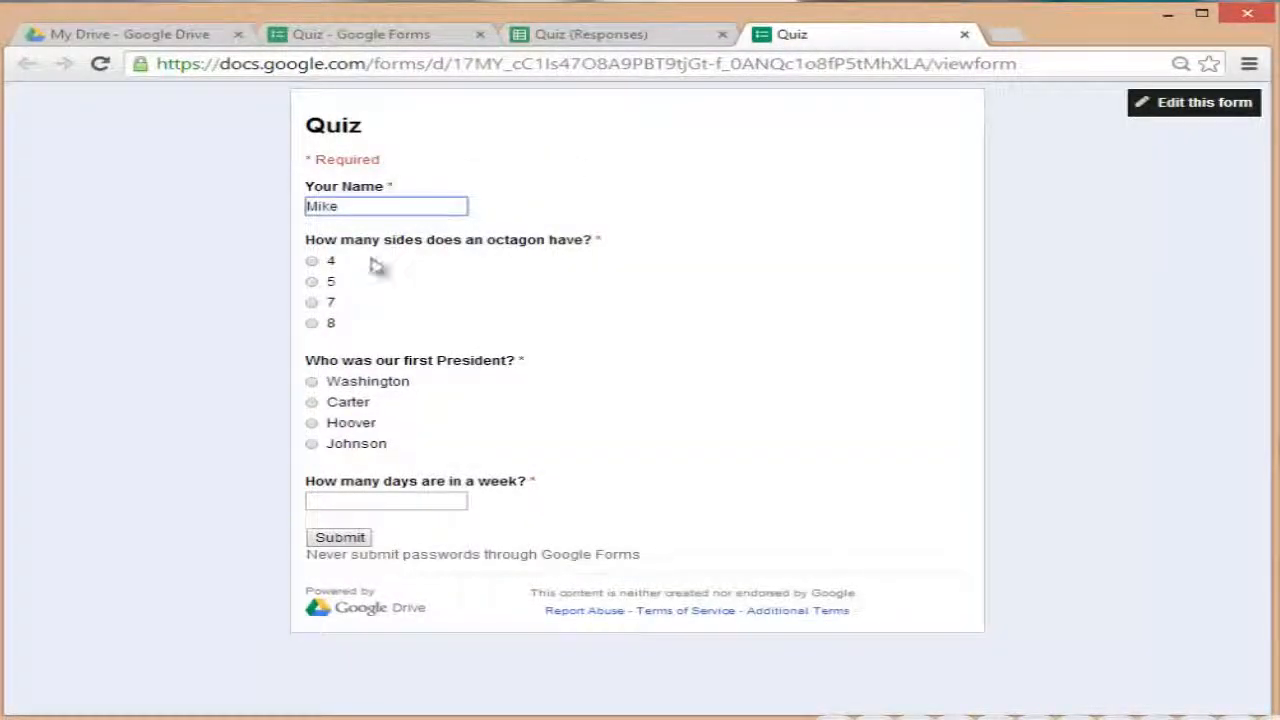
click(311, 323)
click(312, 382)
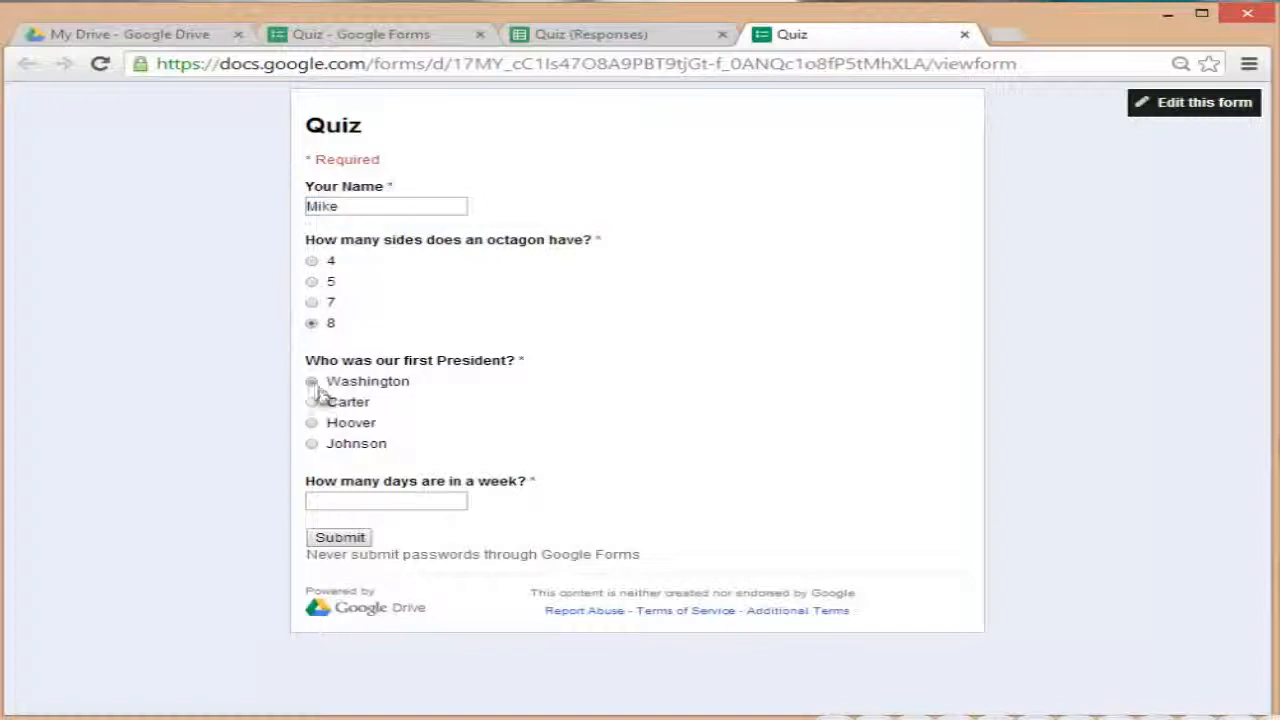
click(372, 497)
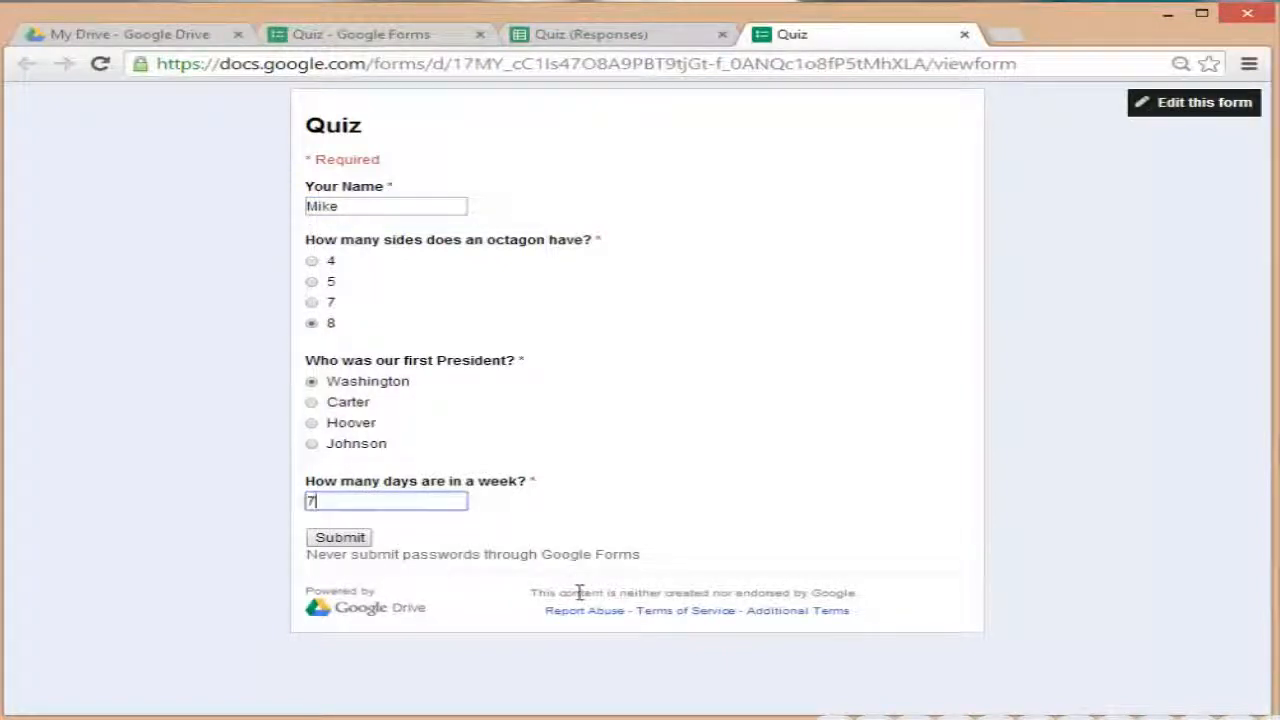
click(350, 538)
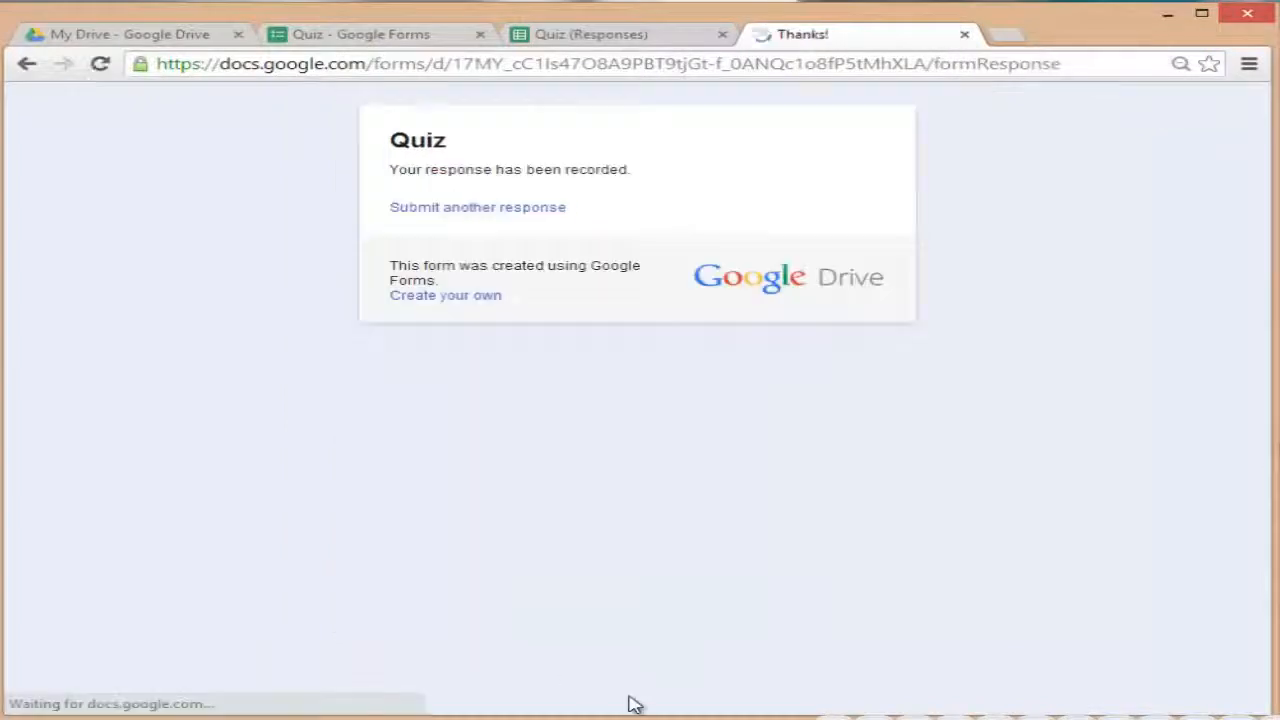
Submit another quiz response with a different respondent name and the answers 5, Washington and Seven.
click(492, 208)
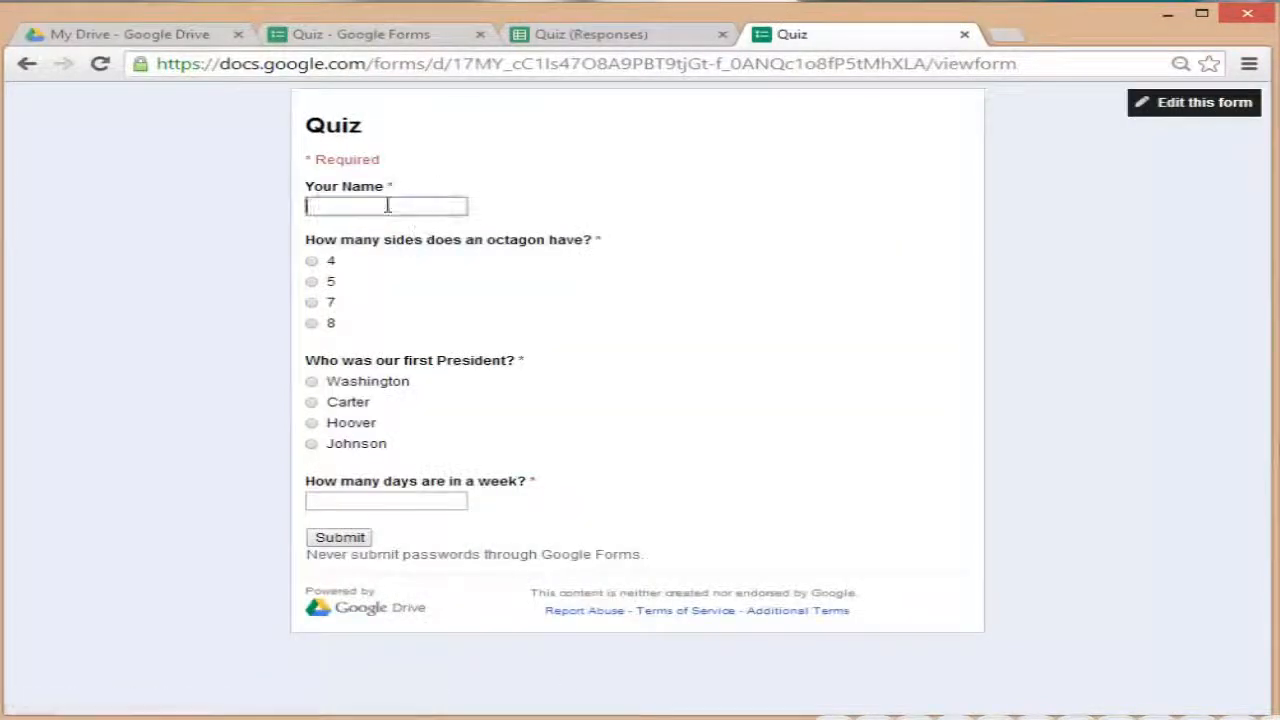
text(Mila)
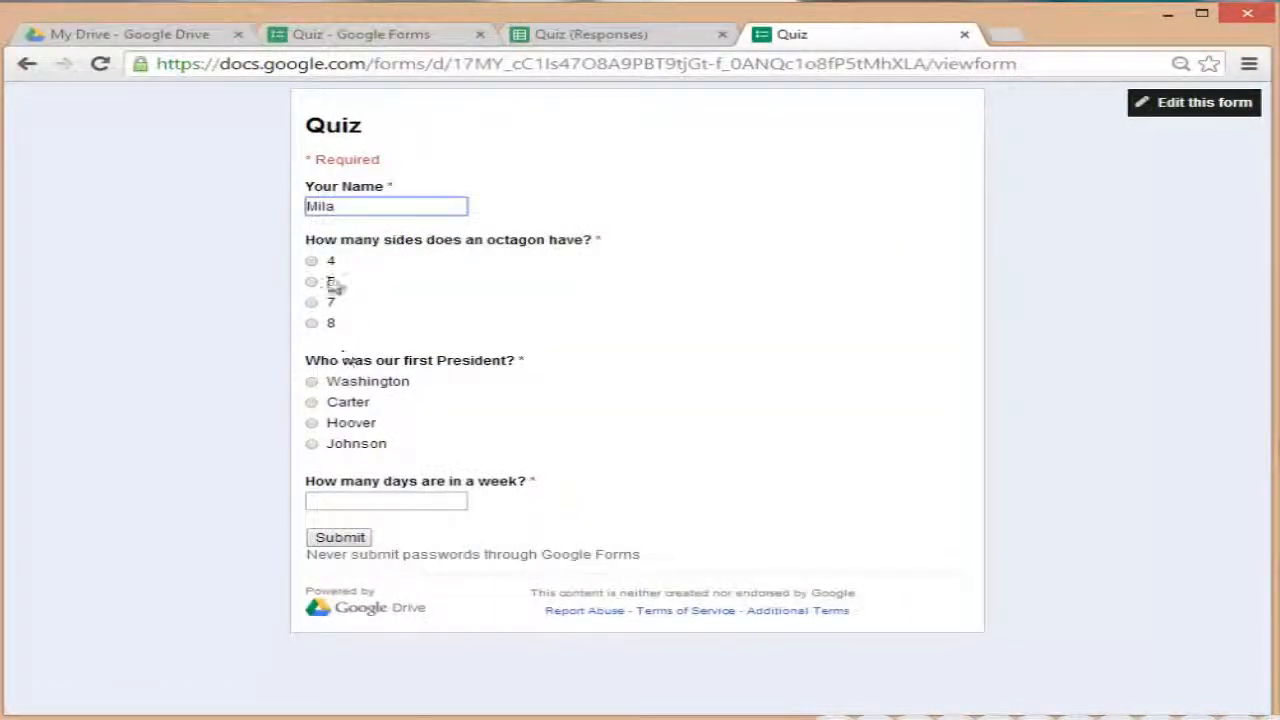
click(312, 323)
click(312, 282)
click(312, 381)
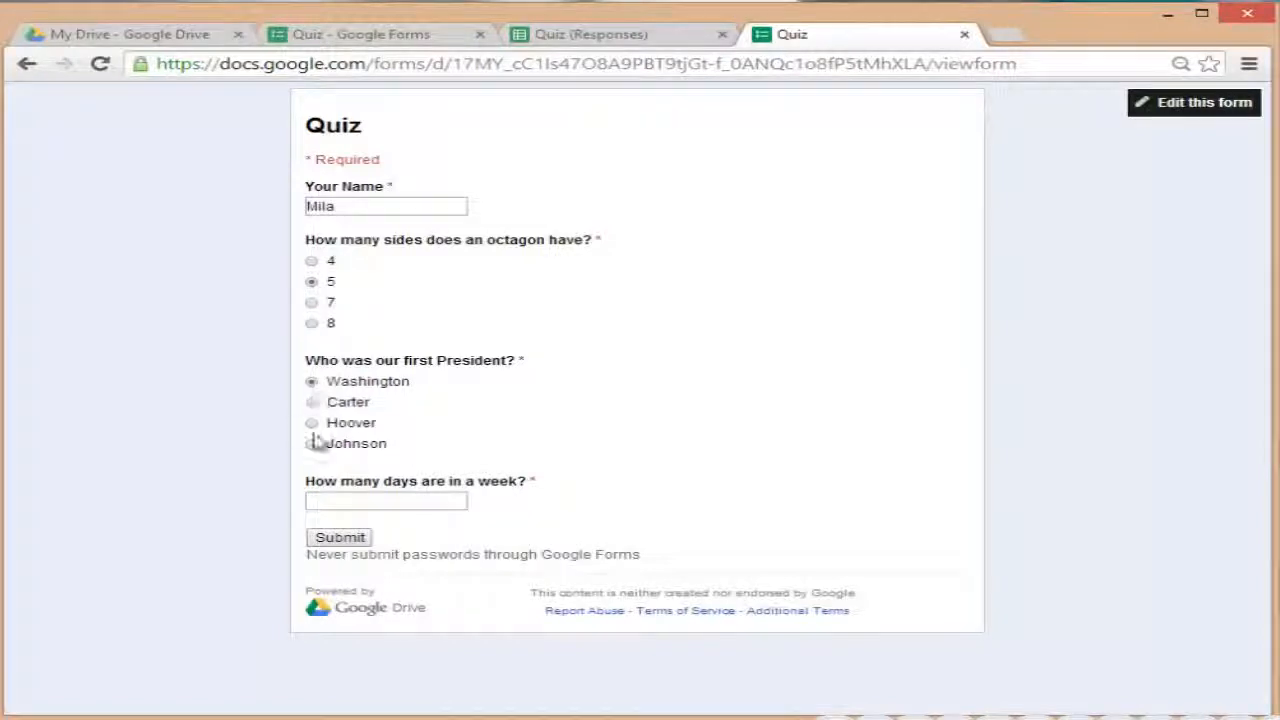
click(336, 498)
text(Seven)
click(355, 538)
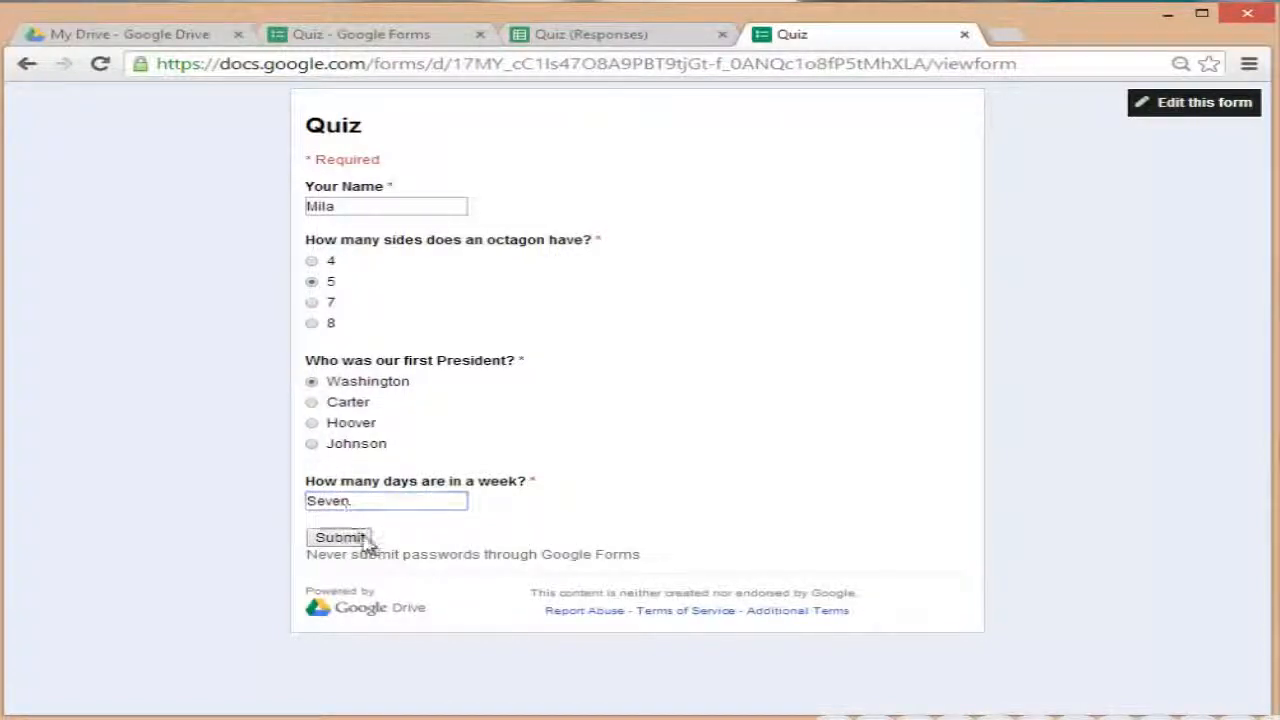
Submit a third quiz response with a new respondent name and the answers 7, Washington and Two.
click(478, 207)
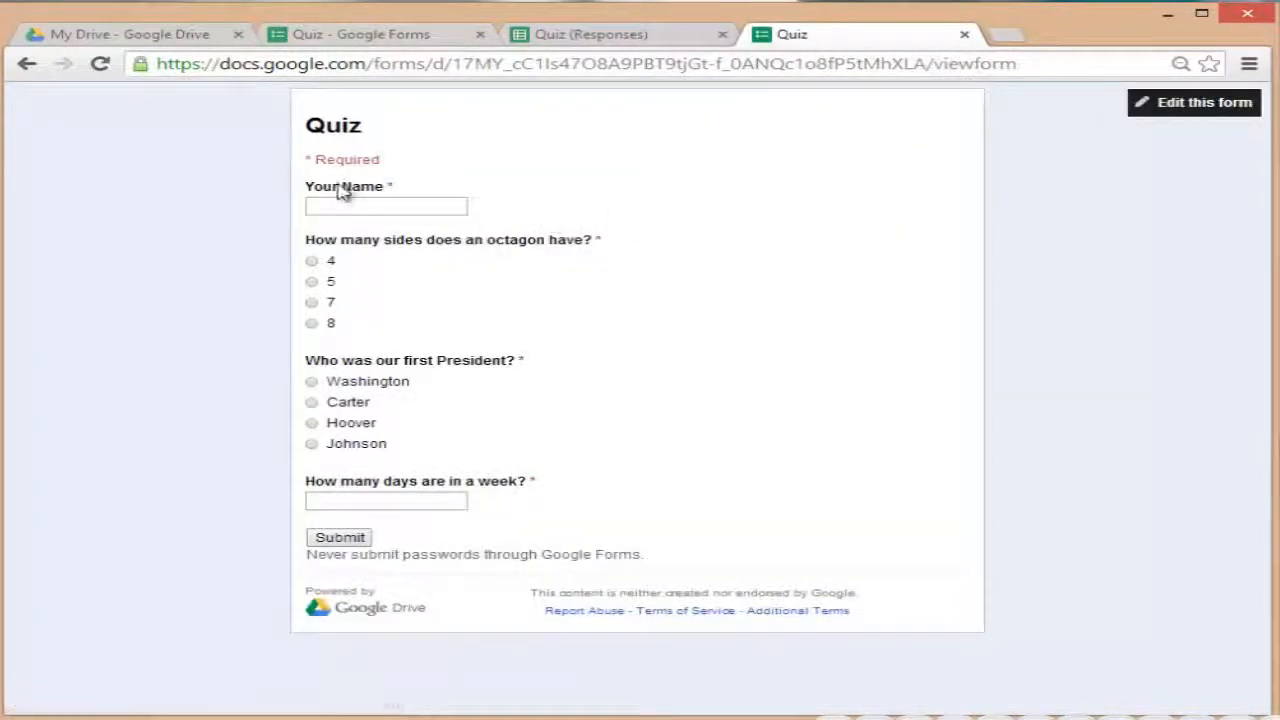
click(342, 205)
text(Ashle)
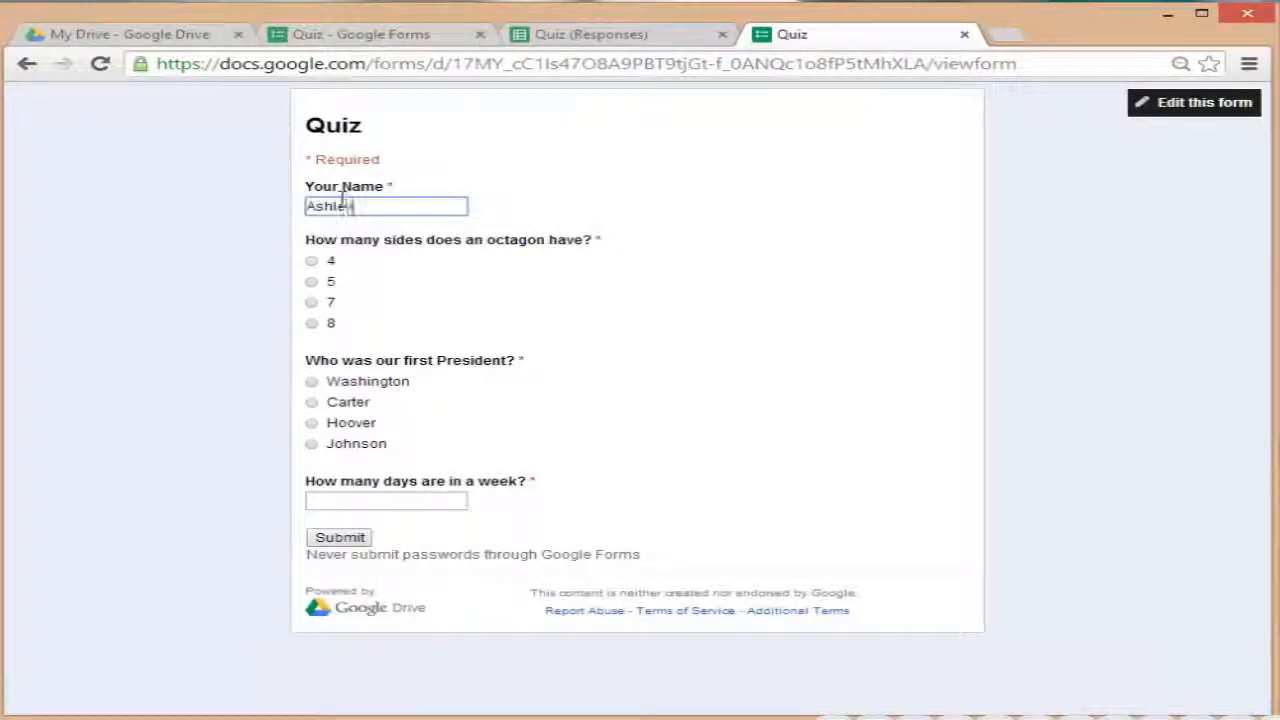
text(y)
click(312, 302)
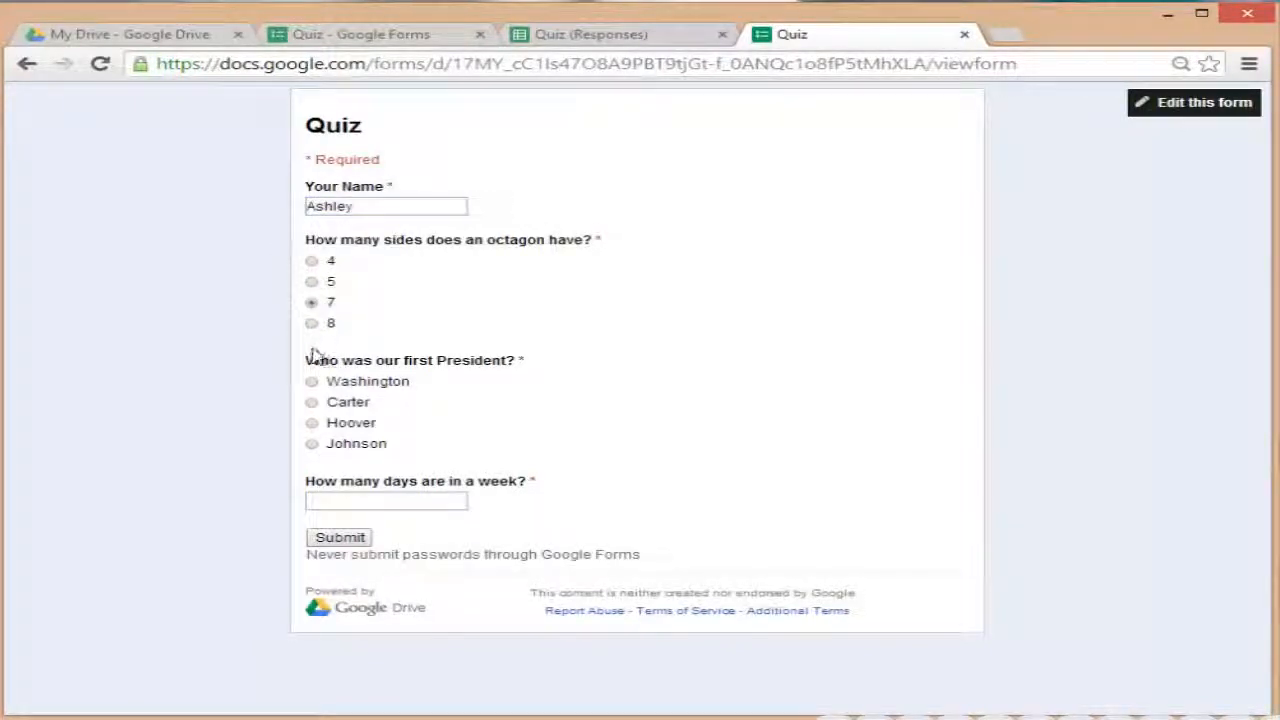
click(312, 382)
click(355, 502)
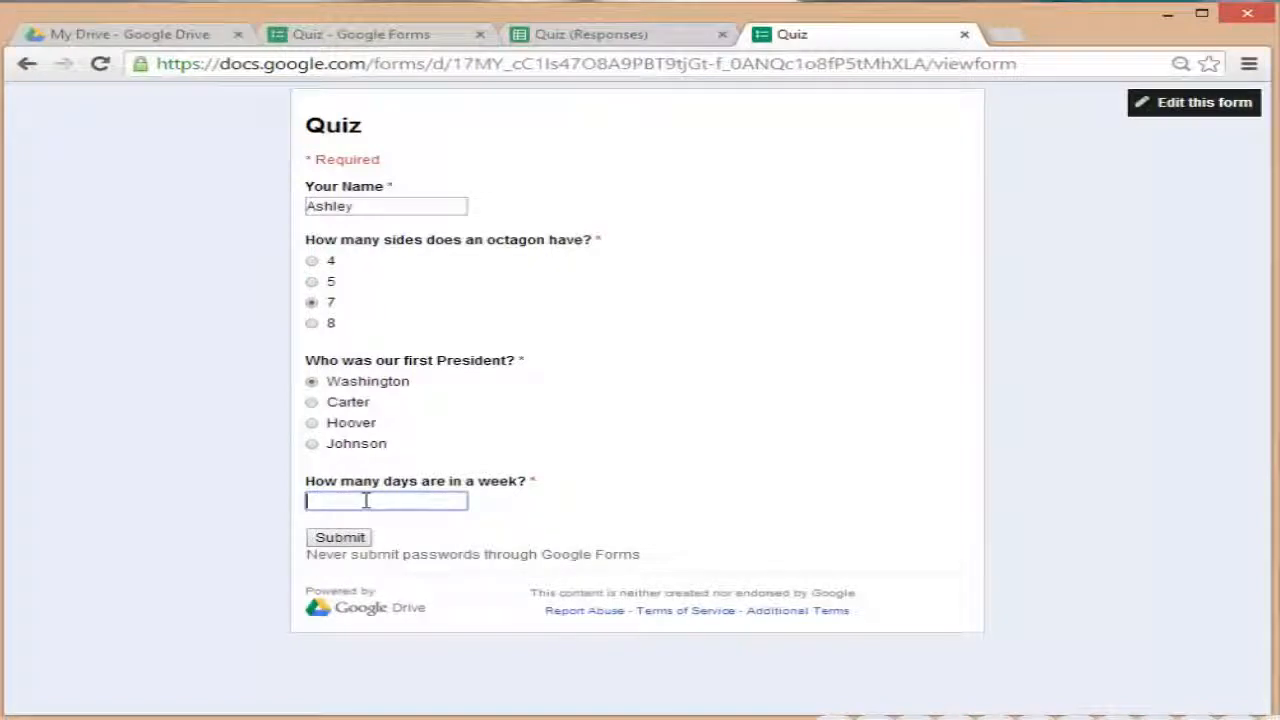
click(340, 537)
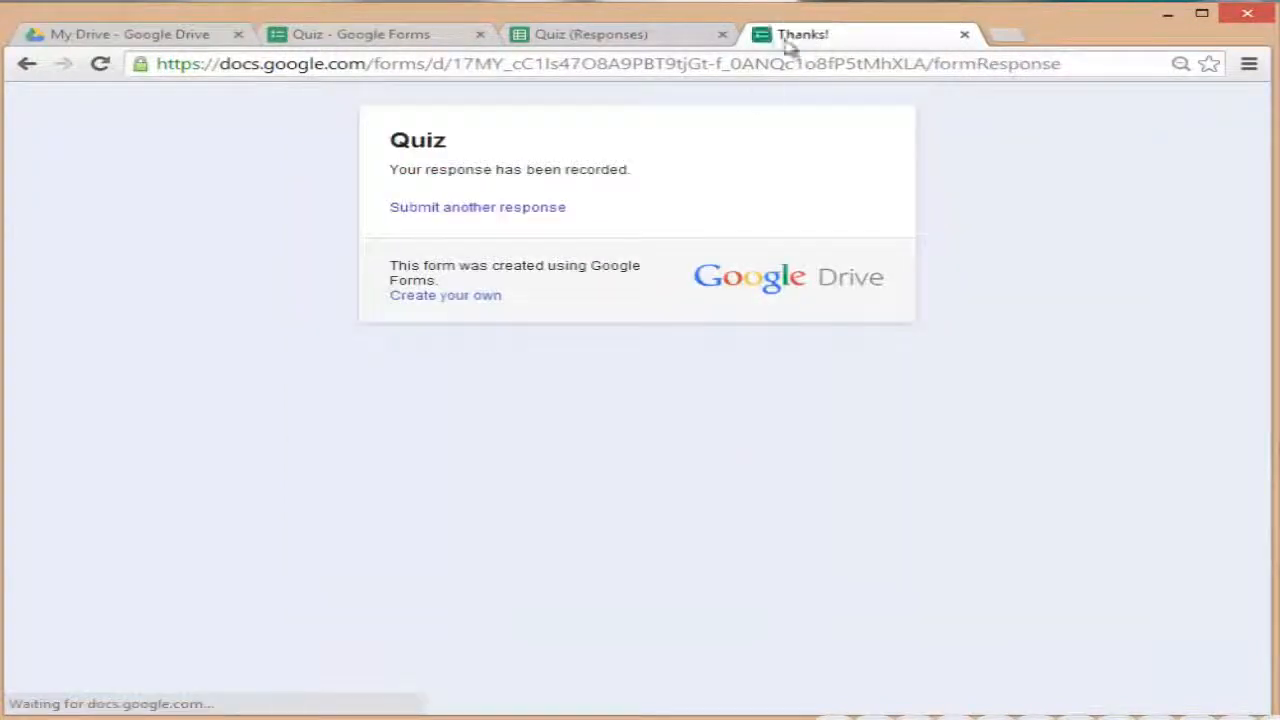
Submit a fourth quiz response with another respondent name and the answers 8, Washington and 7.
click(516, 210)
click(389, 207)
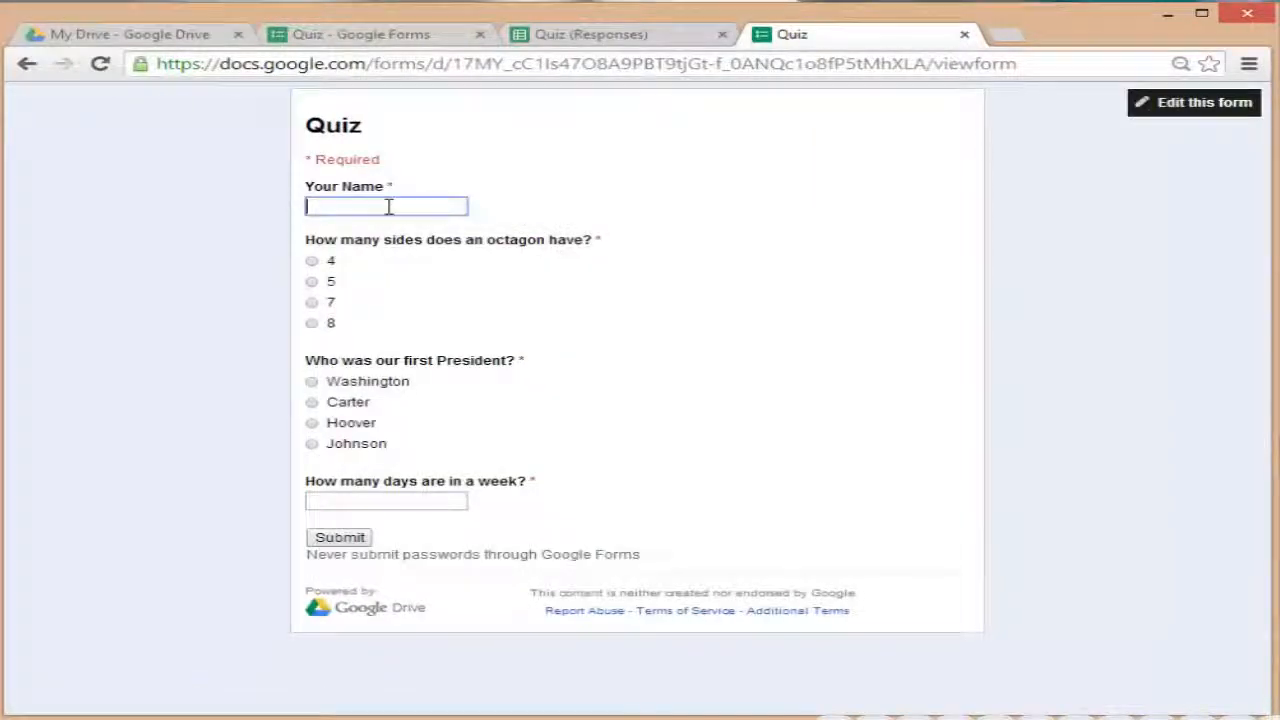
text(Robert)
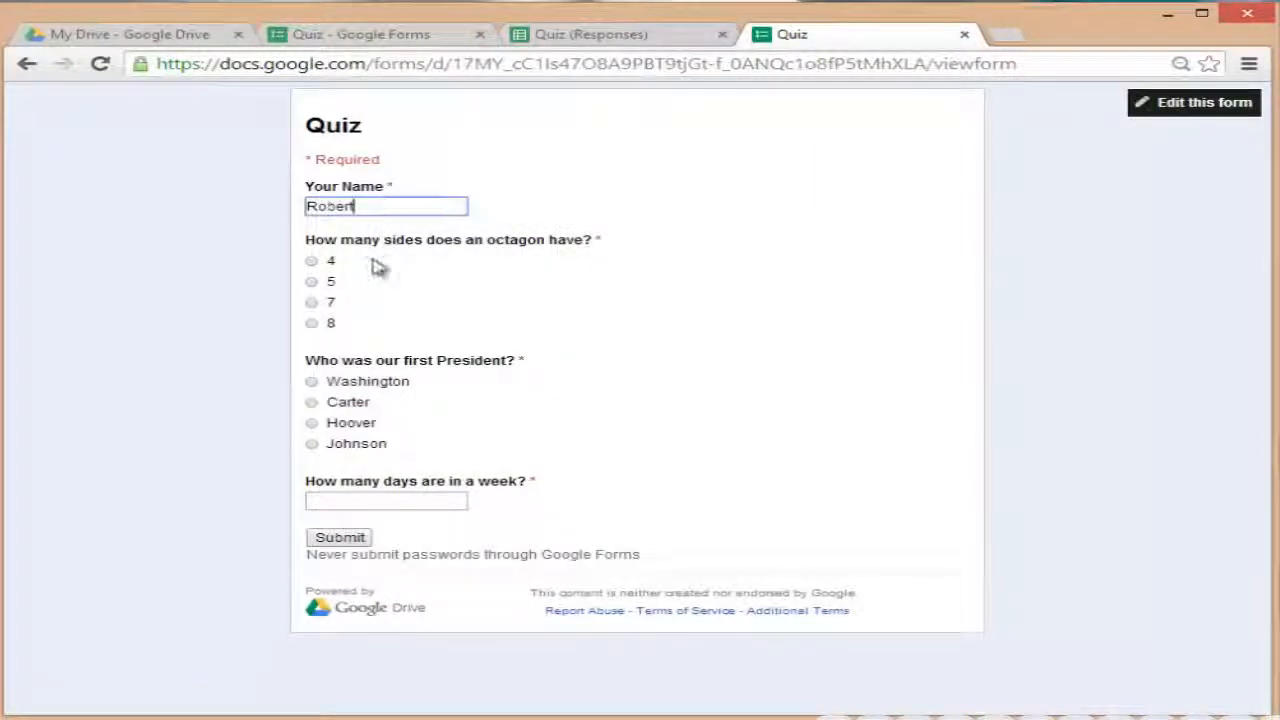
click(312, 323)
click(312, 381)
click(318, 502)
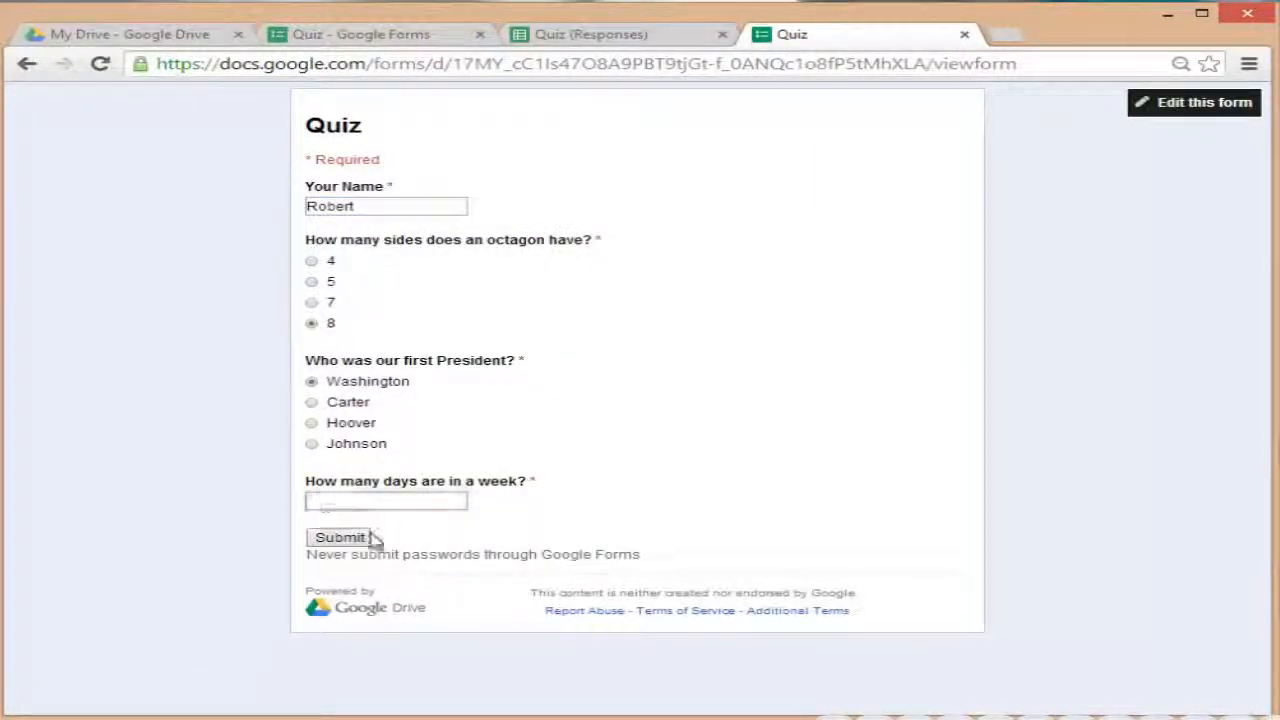
text(7)
click(340, 542)
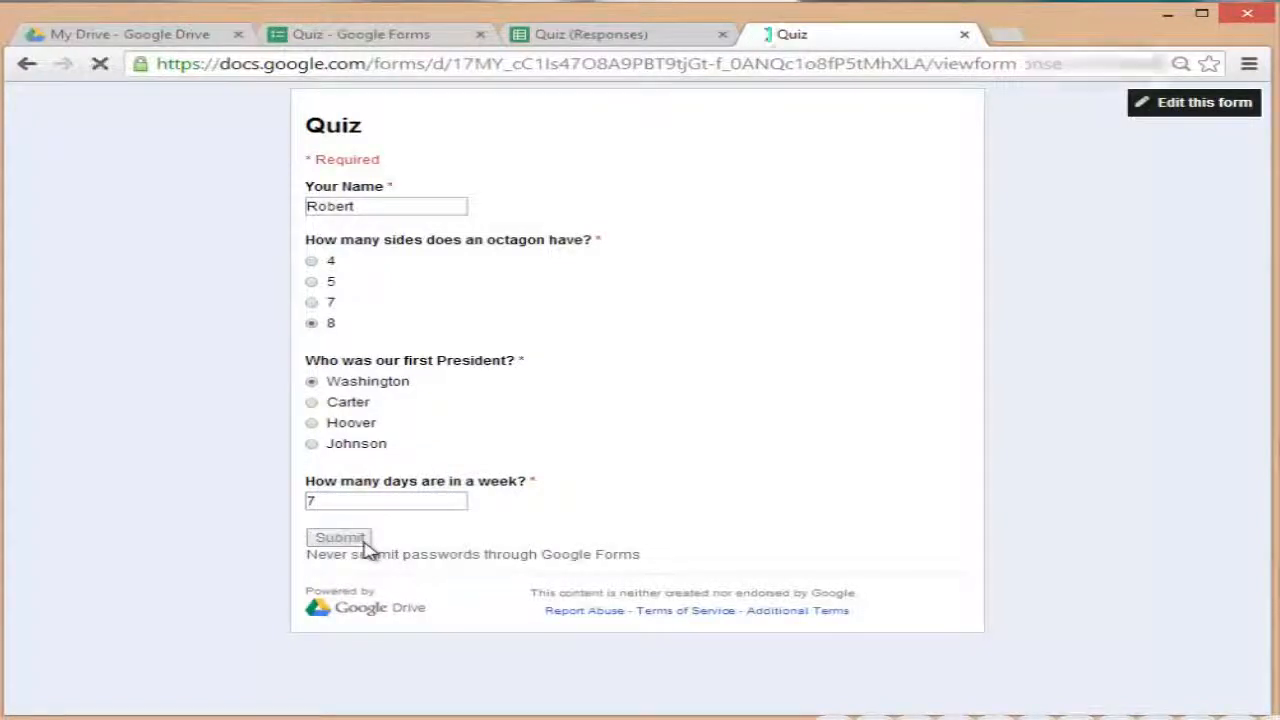
Check the colour coding of the submitted answers in the Quiz (Responses) spreadsheet and look back at the quiz form.
click(583, 35)
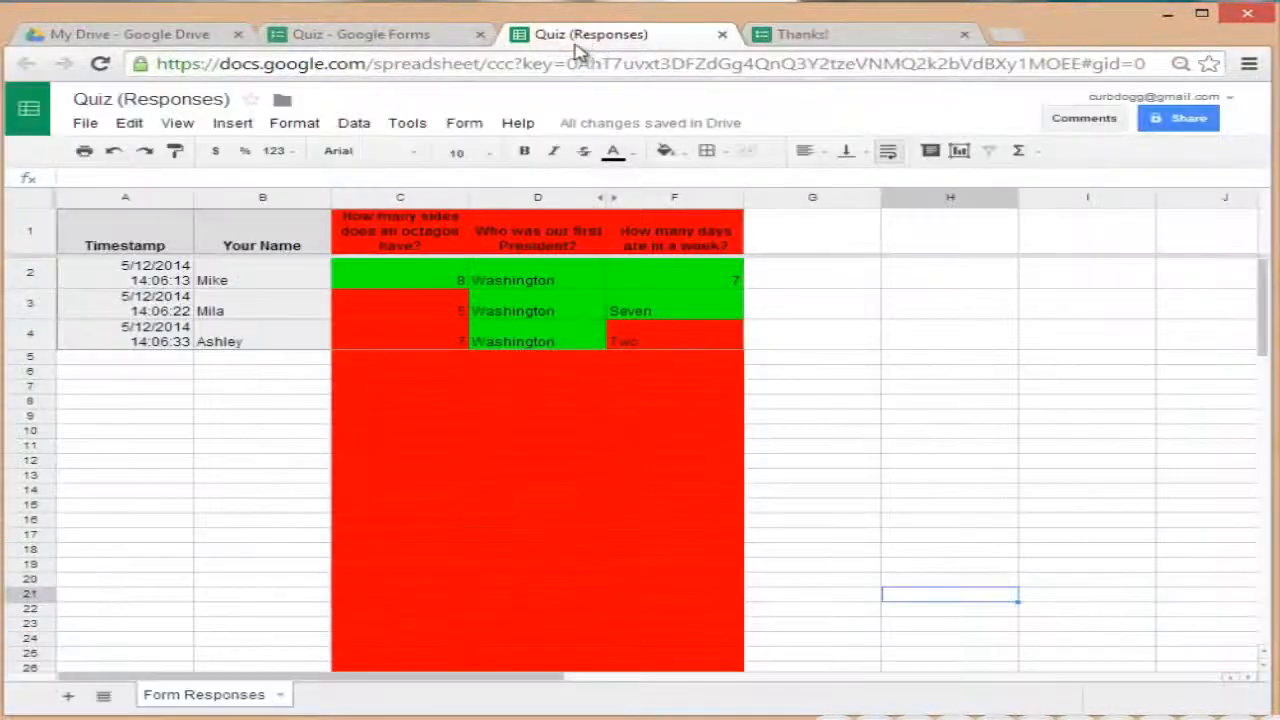
click(995, 508)
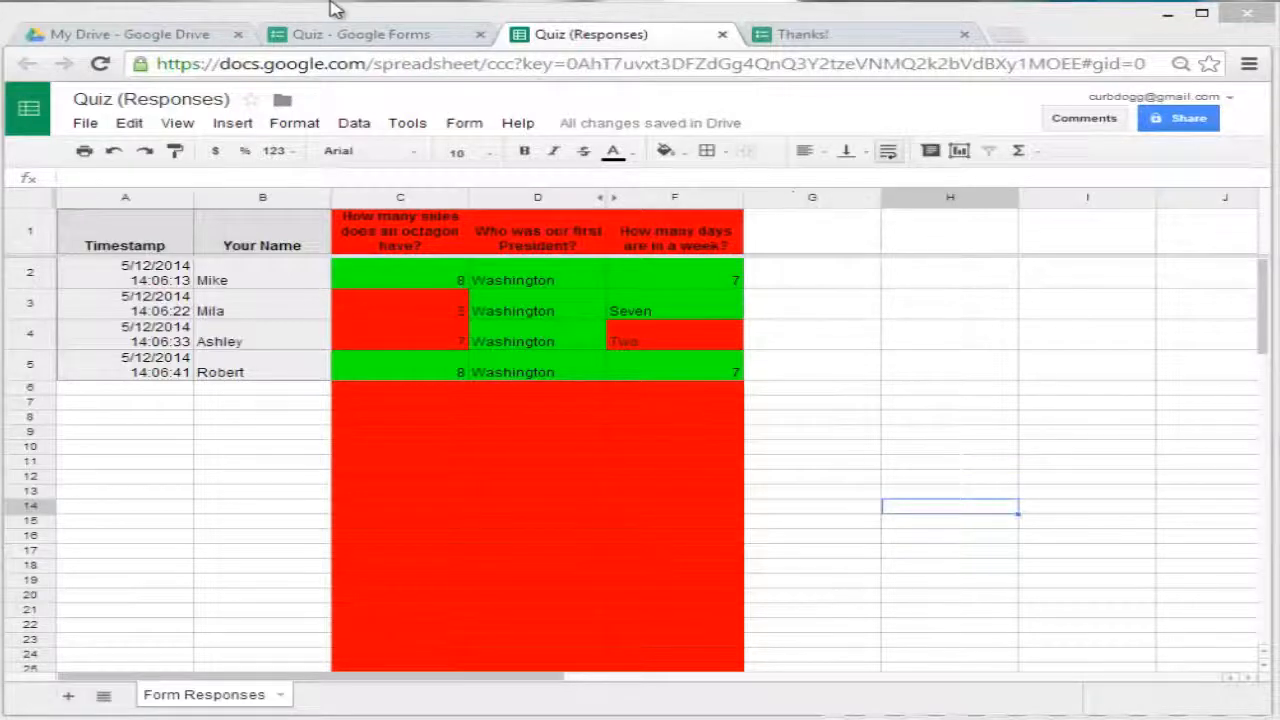
click(357, 34)
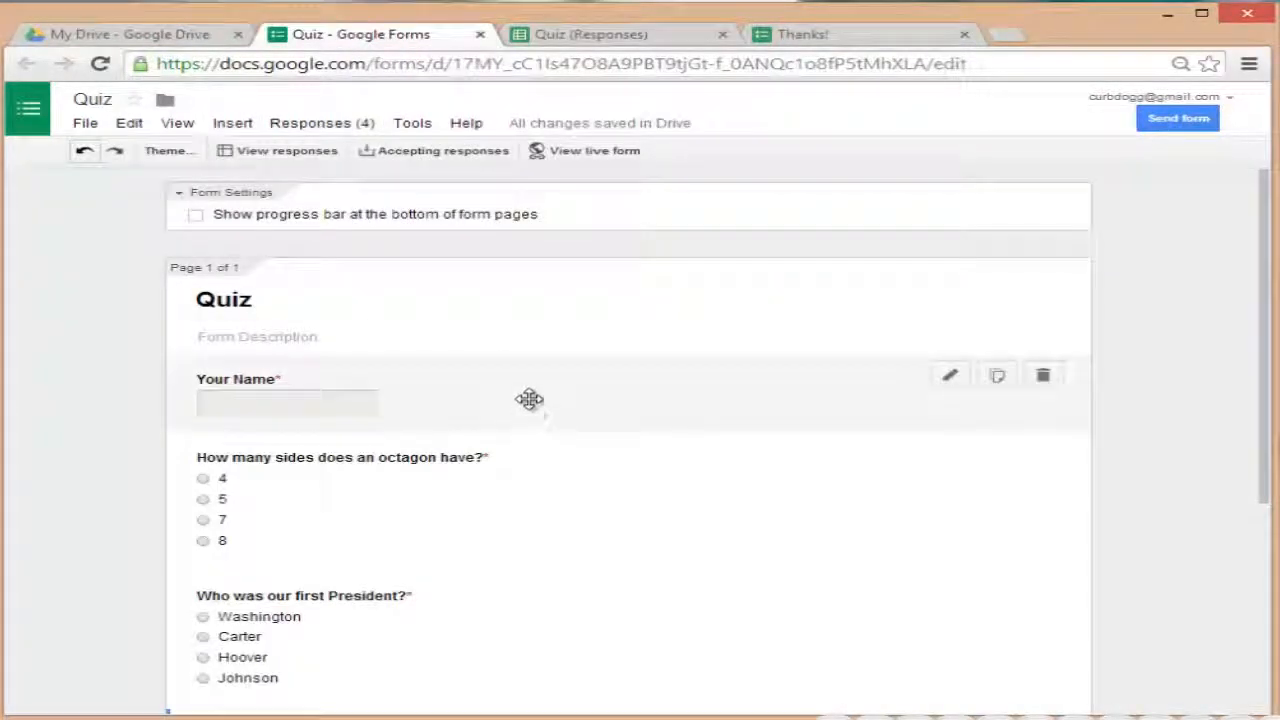
click(545, 34)
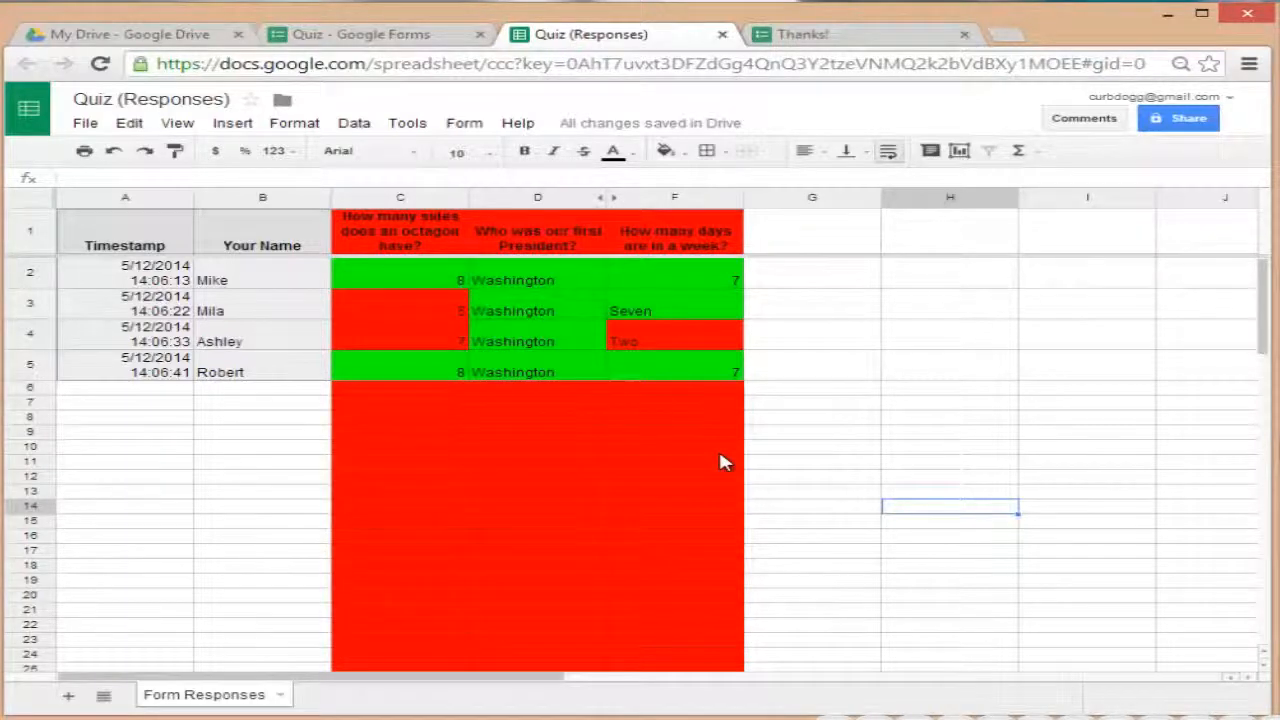
Return to the quiz form editor and open its linked responses from there.
click(389, 36)
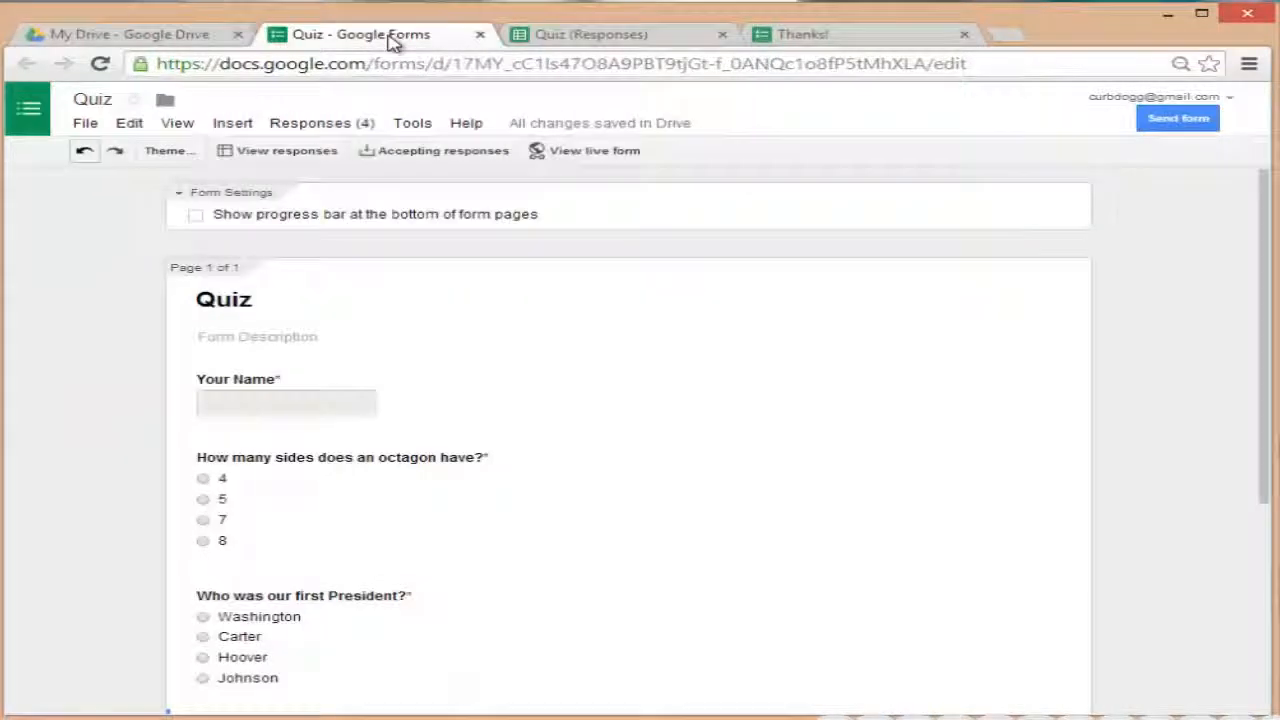
scroll(470, 295, down, 1)
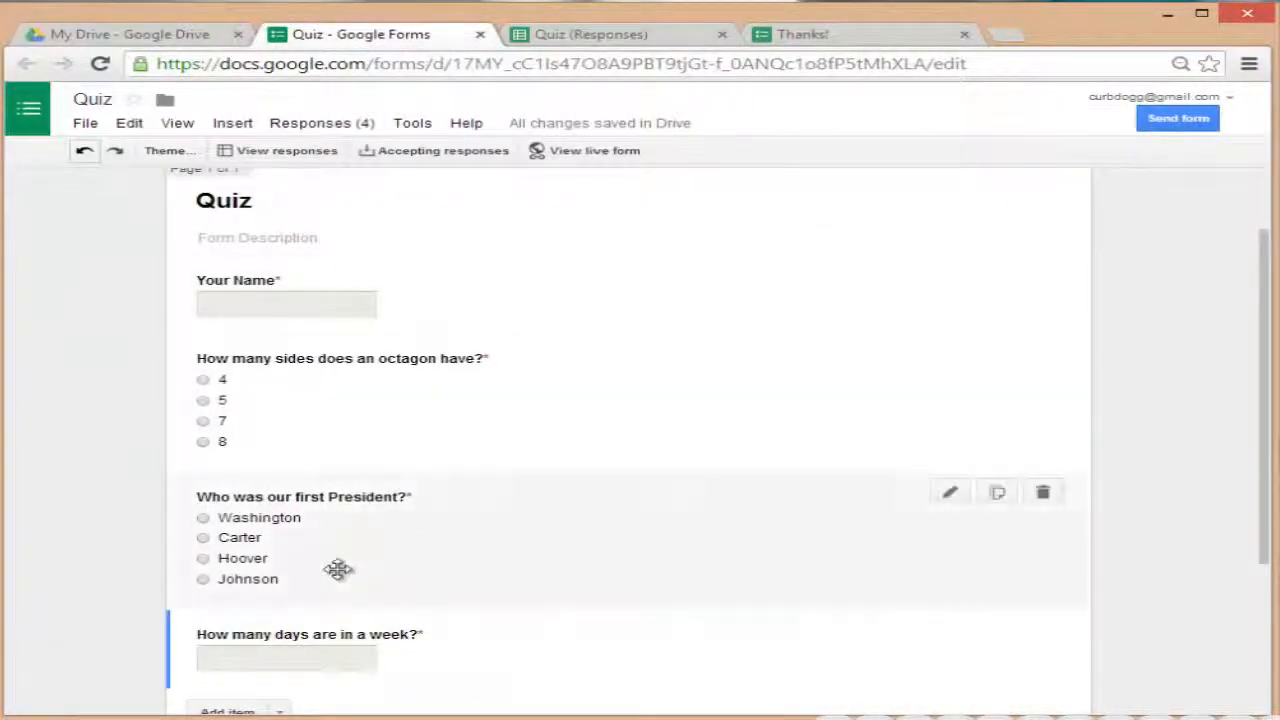
click(315, 126)
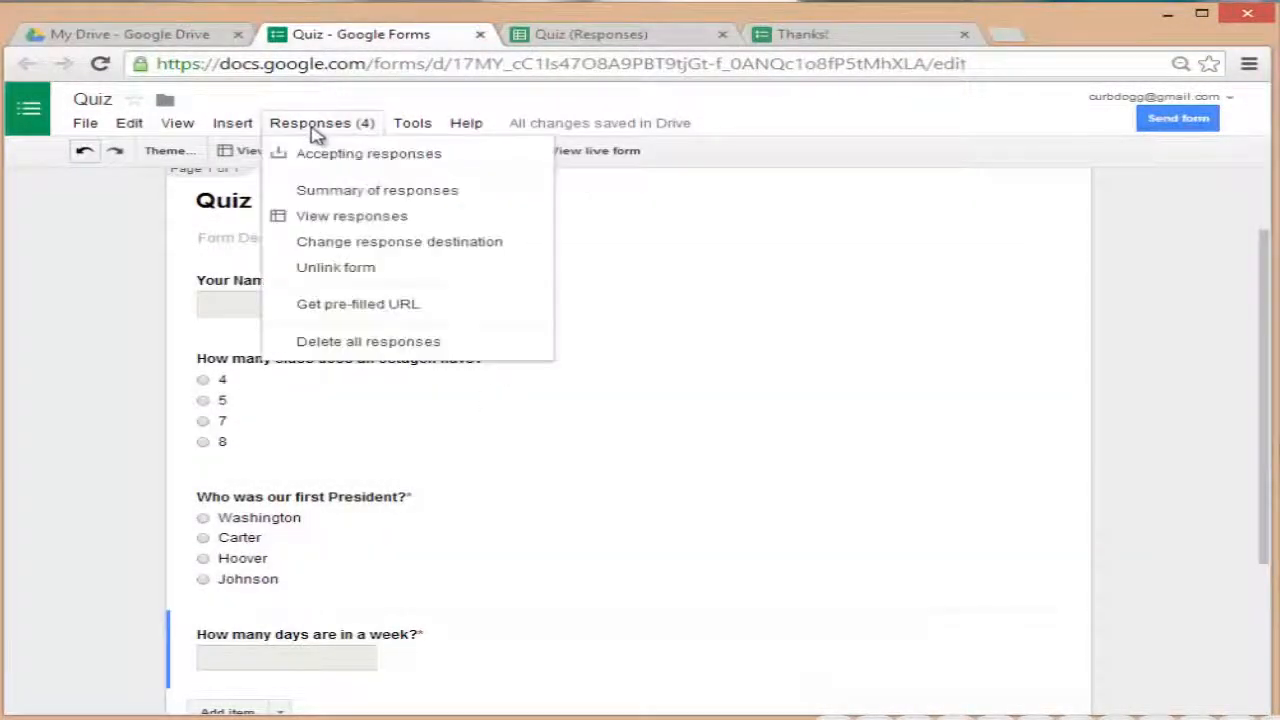
click(372, 219)
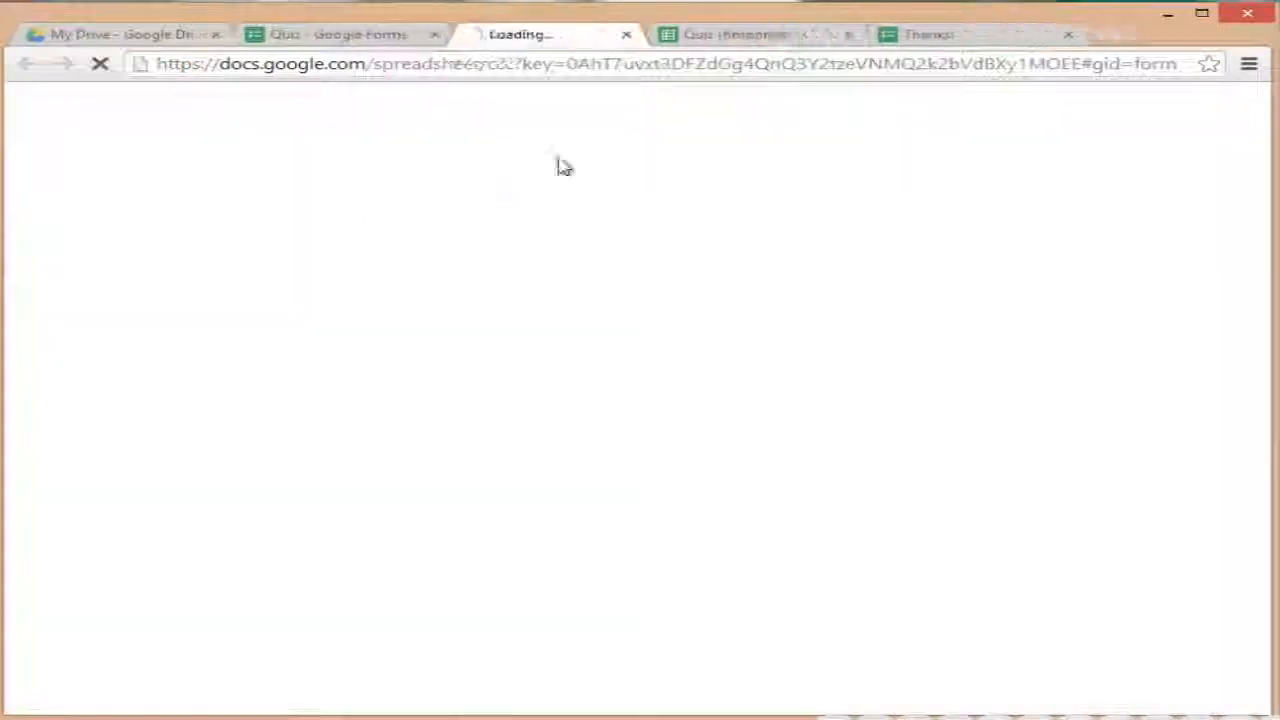
Examine the colour coding of the three answer columns in the Quiz (Responses) spreadsheet, one column at a time.
click(425, 199)
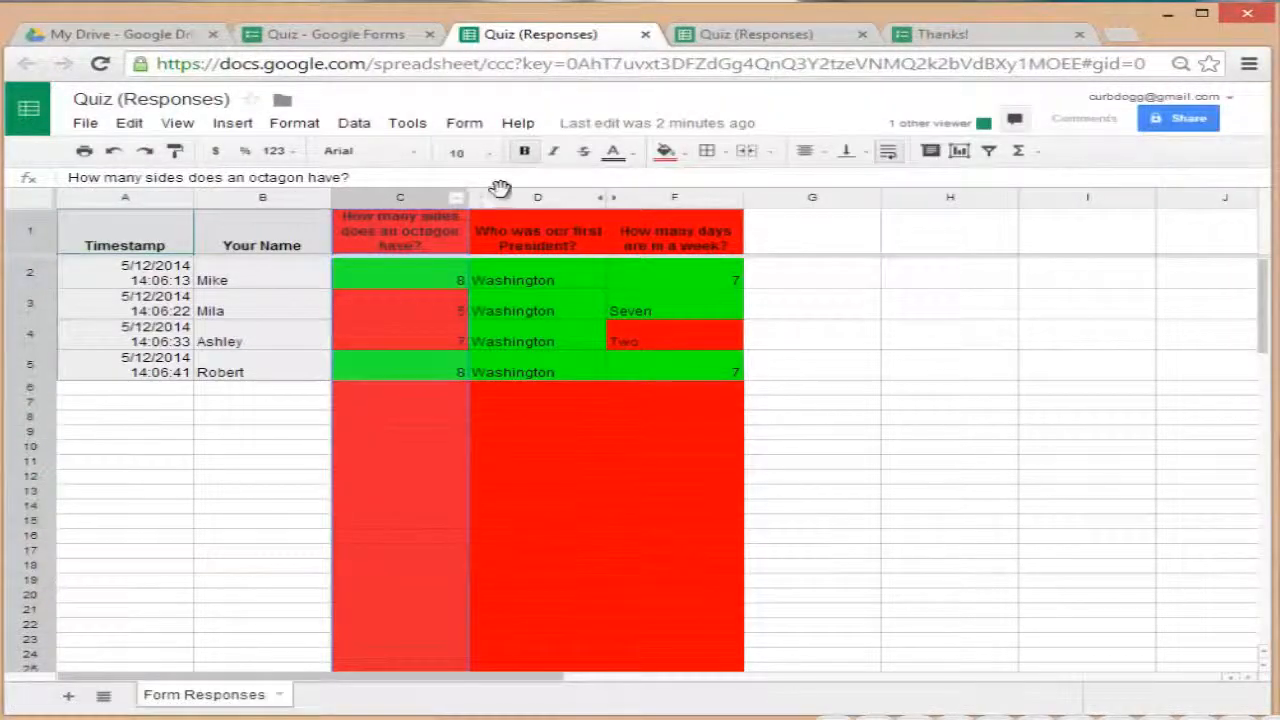
click(541, 196)
click(643, 197)
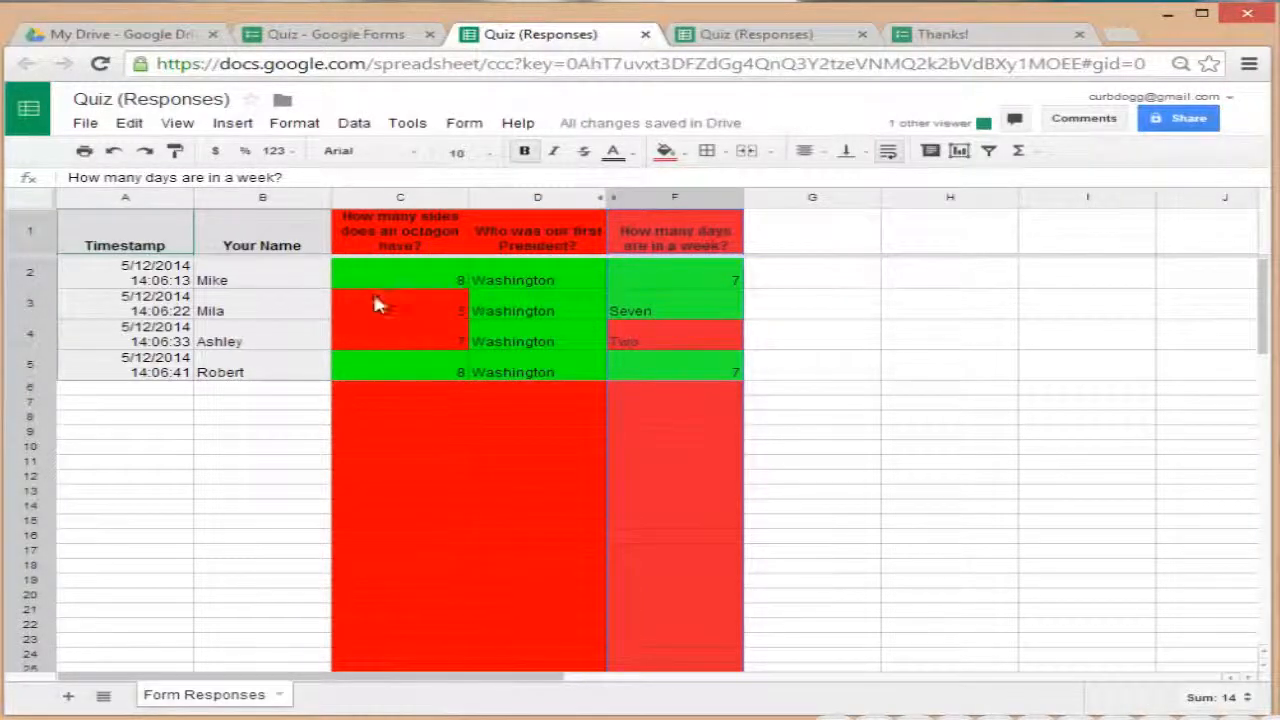
click(870, 338)
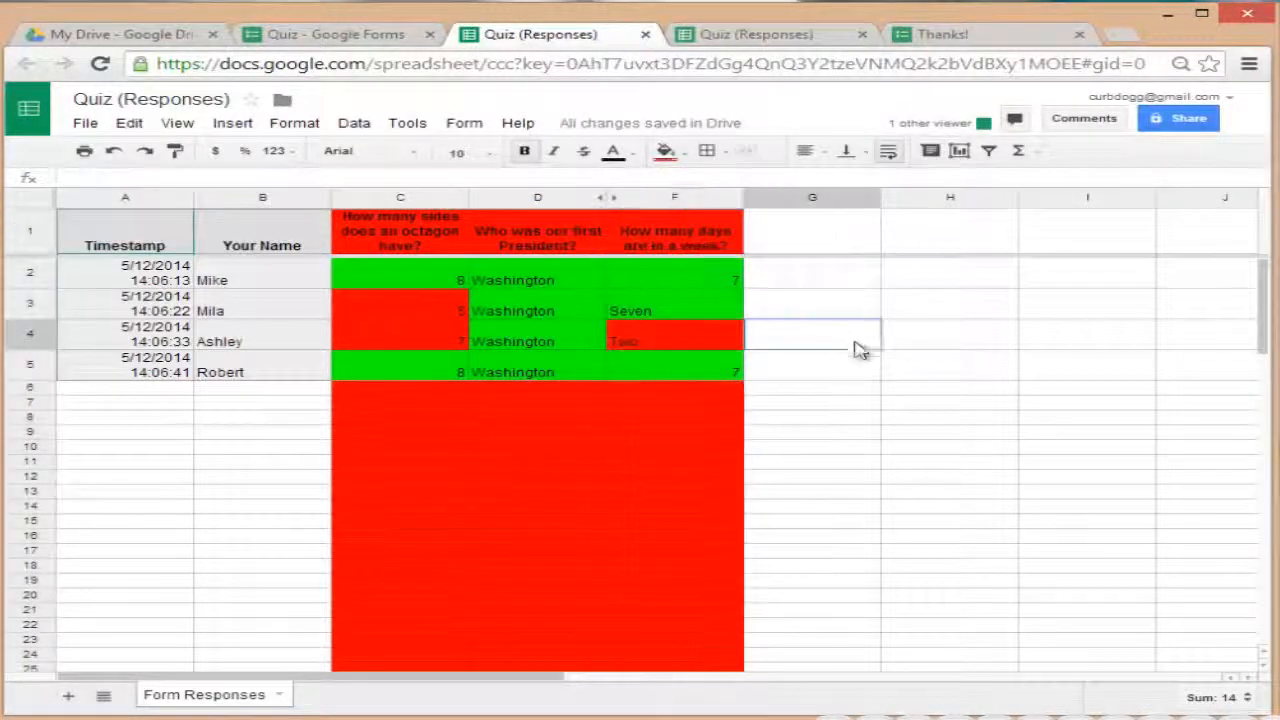
In column F's conditional formatting, turn off the background colour of the "7" rule, delete the red "Text does not contain" rule and save.
click(694, 277)
right_click(700, 277)
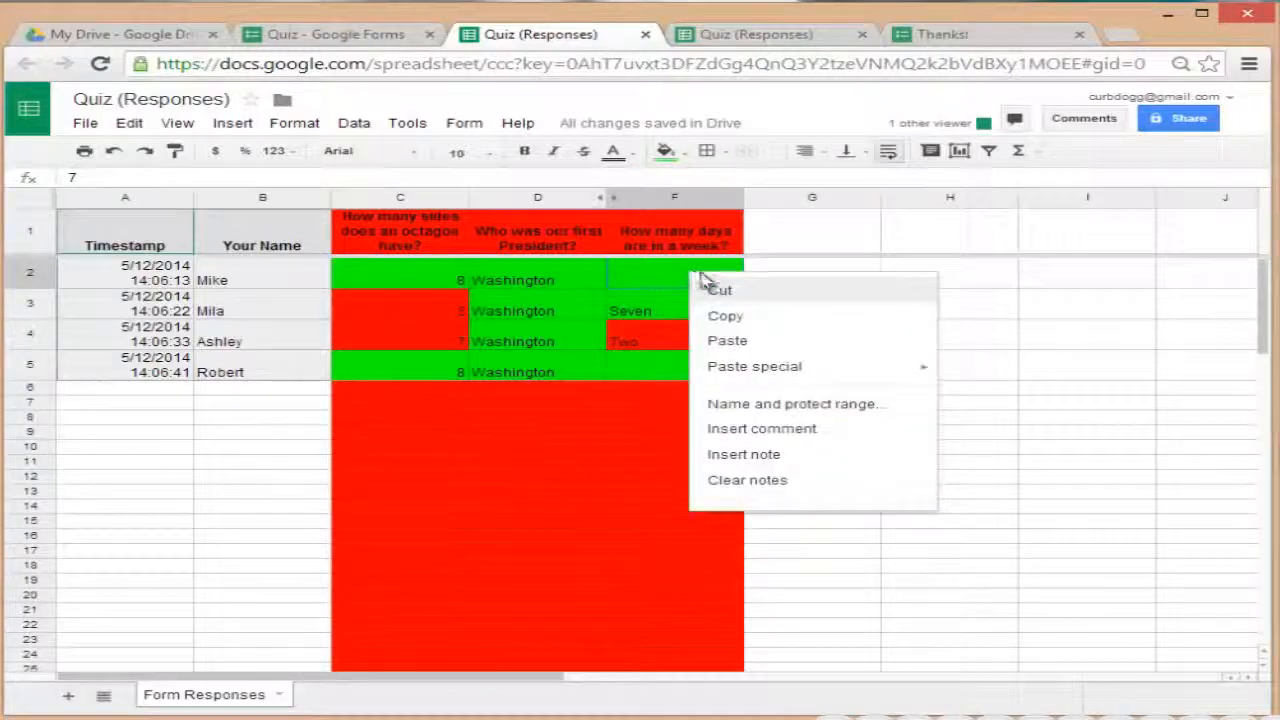
click(680, 203)
right_click(680, 203)
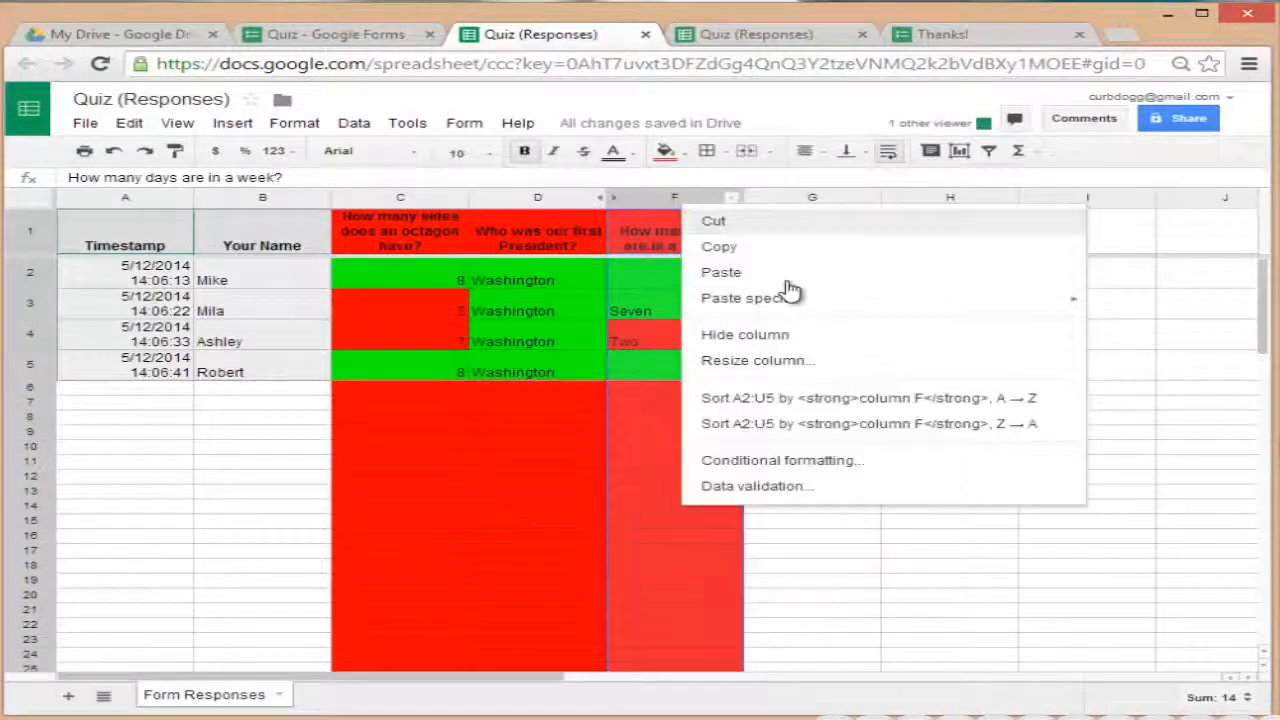
click(798, 462)
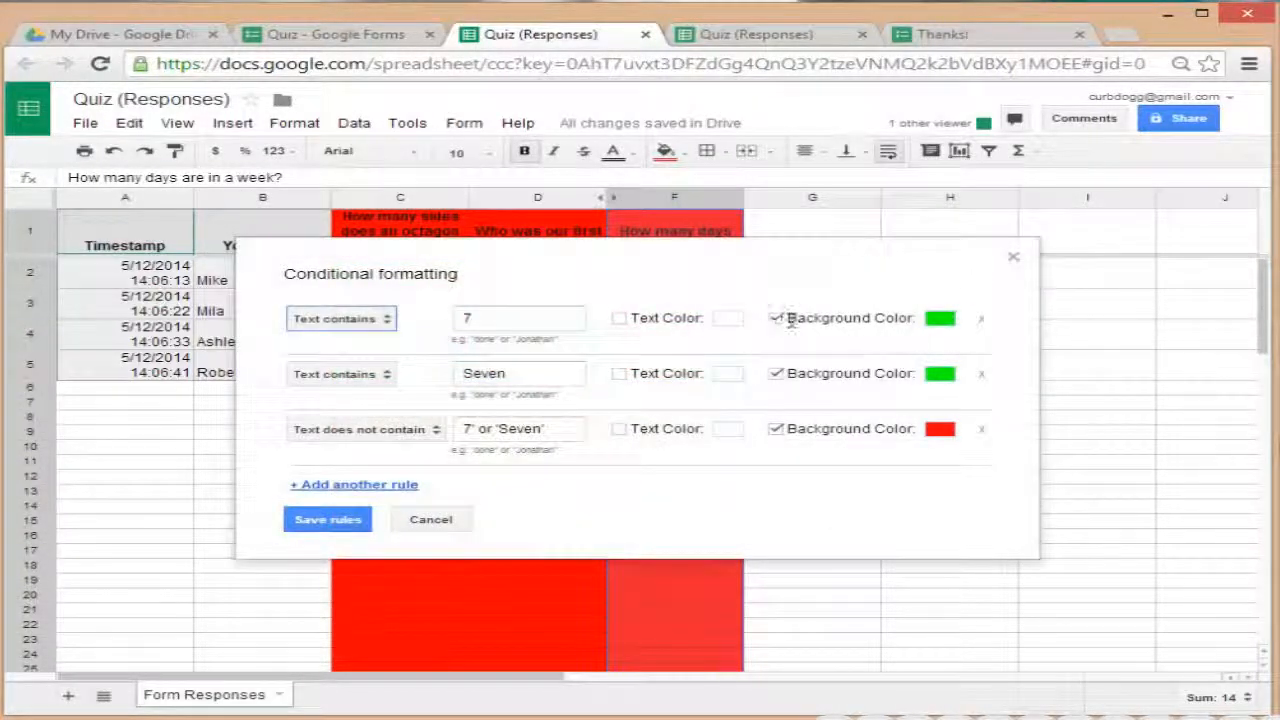
click(634, 318)
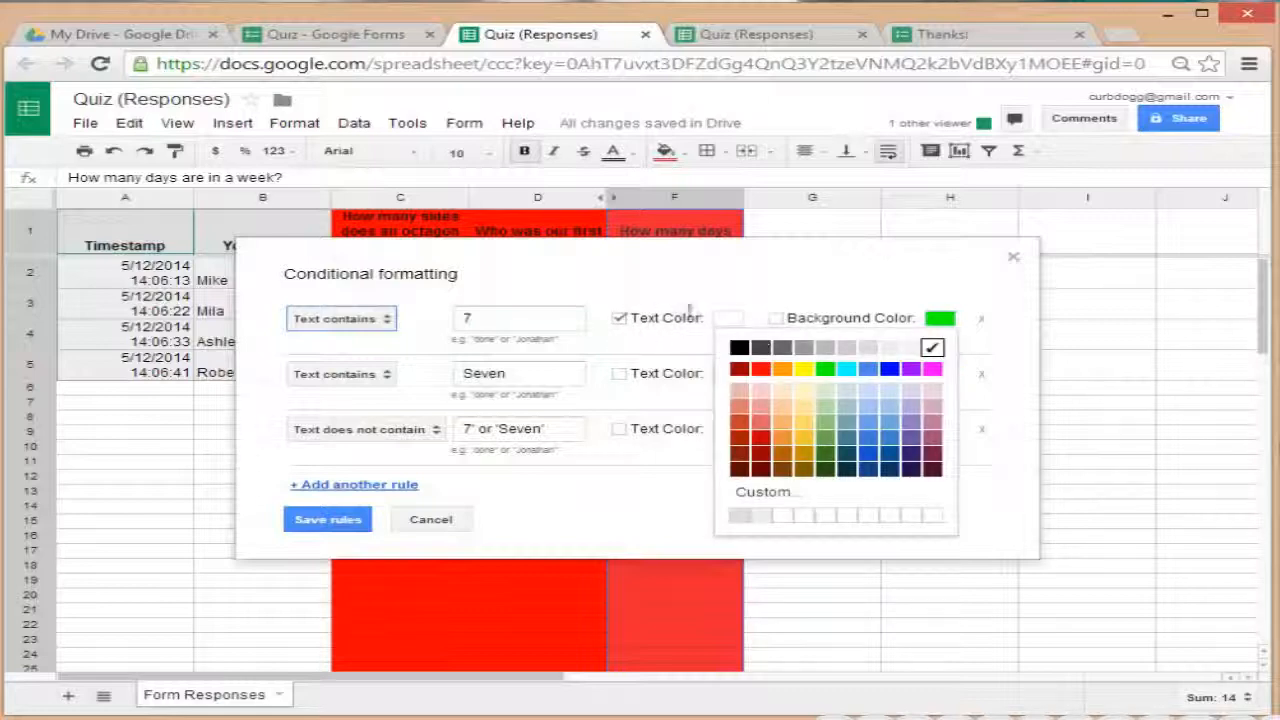
click(619, 318)
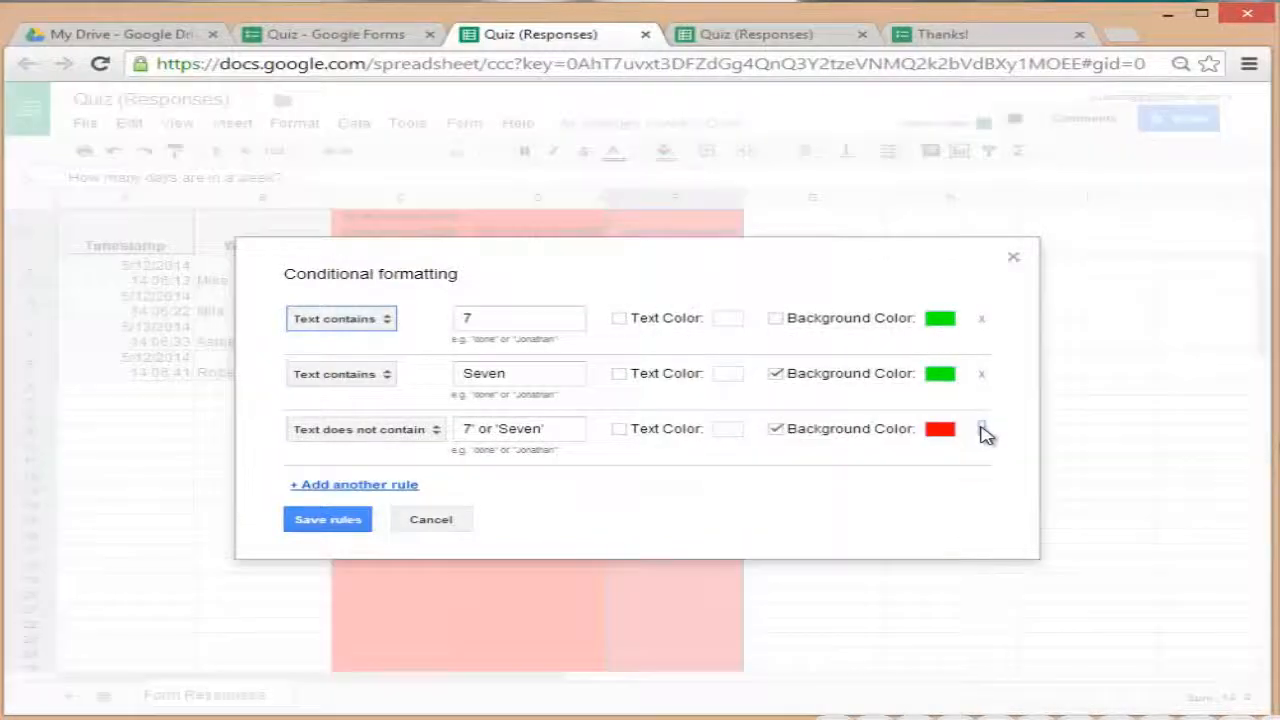
click(982, 429)
click(345, 465)
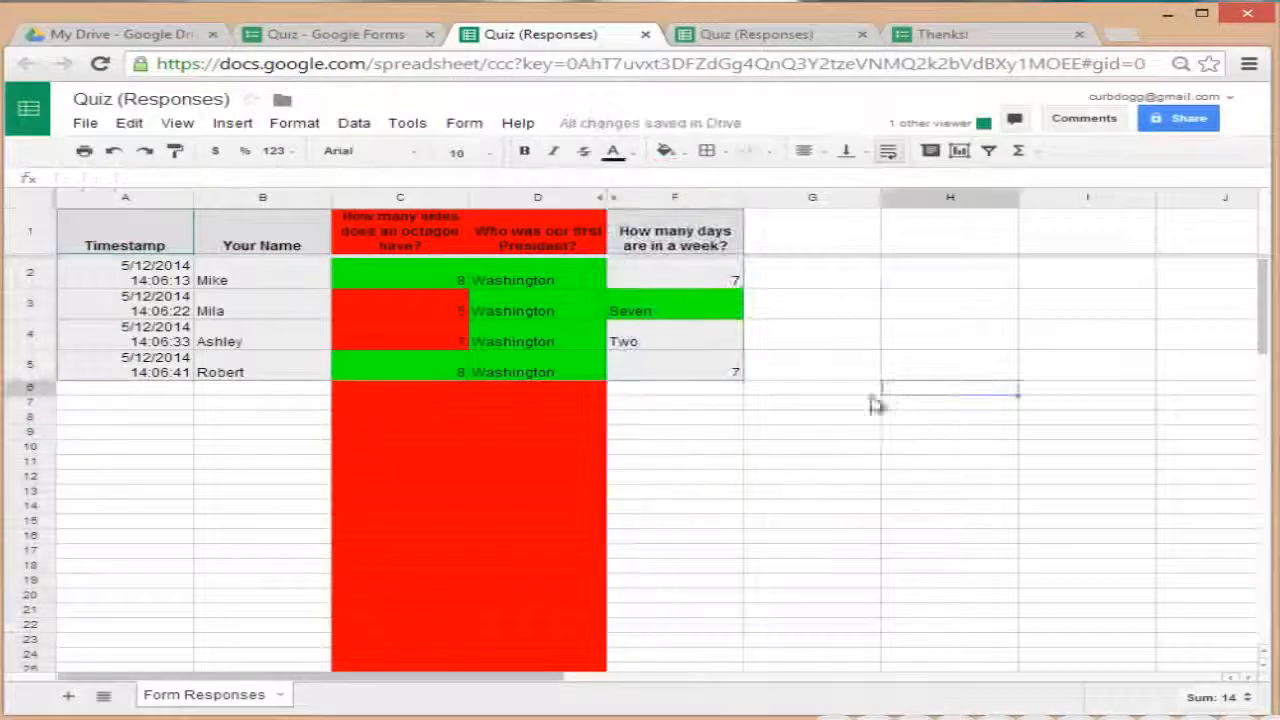